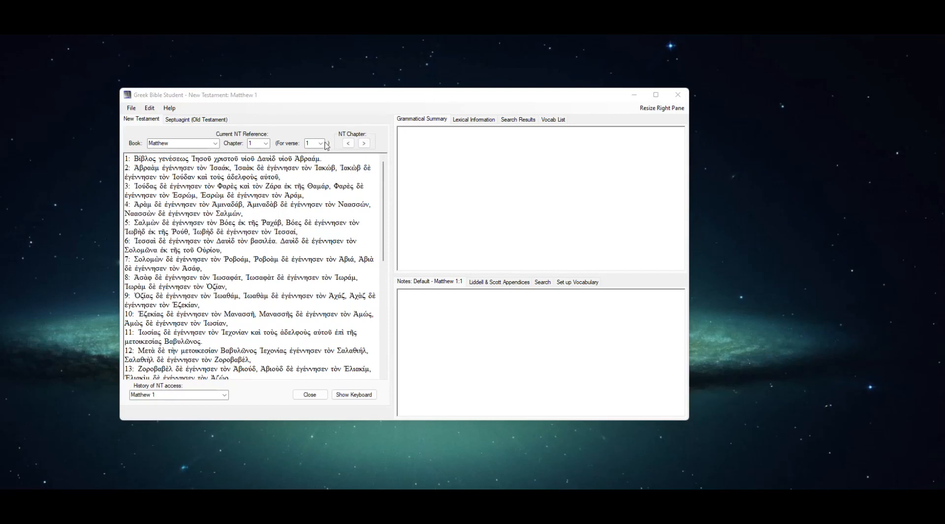
Reposition and enlarge the program window, and widen the Bible text pane so the whole Matthew 1 chapter fits.
drag(312, 102, 206, 58)
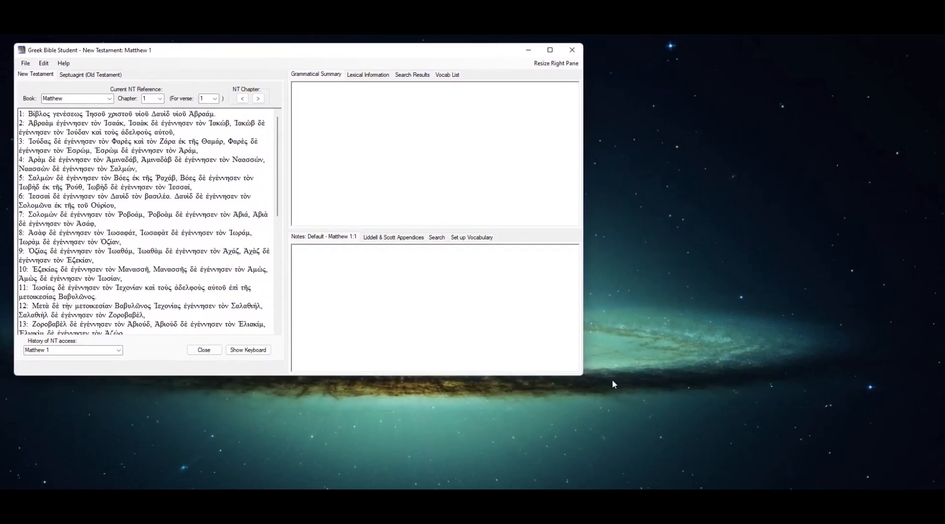
drag(582, 378, 837, 474)
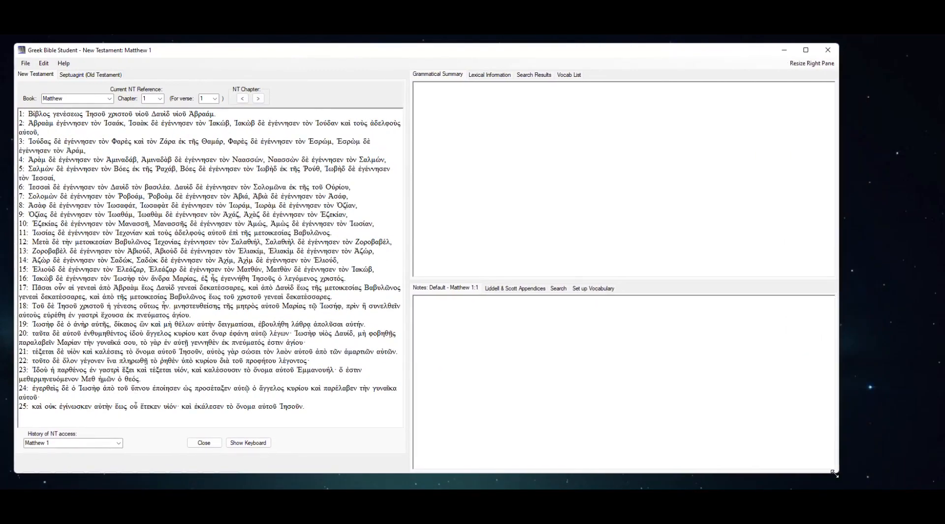
drag(410, 280, 453, 283)
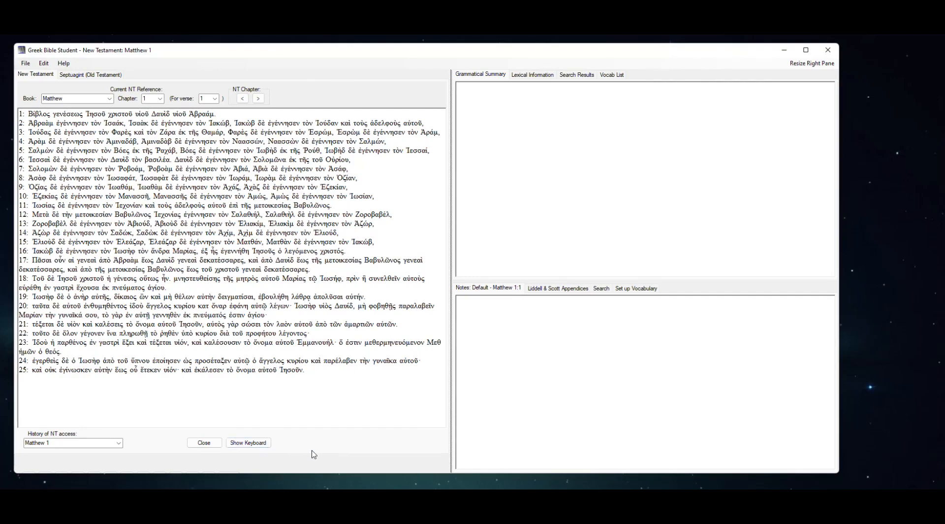
click(205, 444)
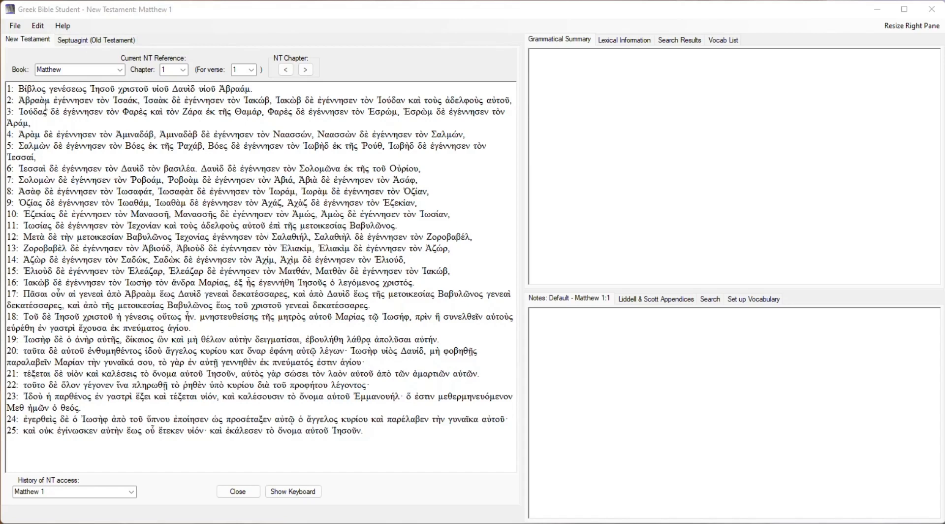
View the Septuagint text of Genesis 1 and return to the New Testament text.
click(122, 42)
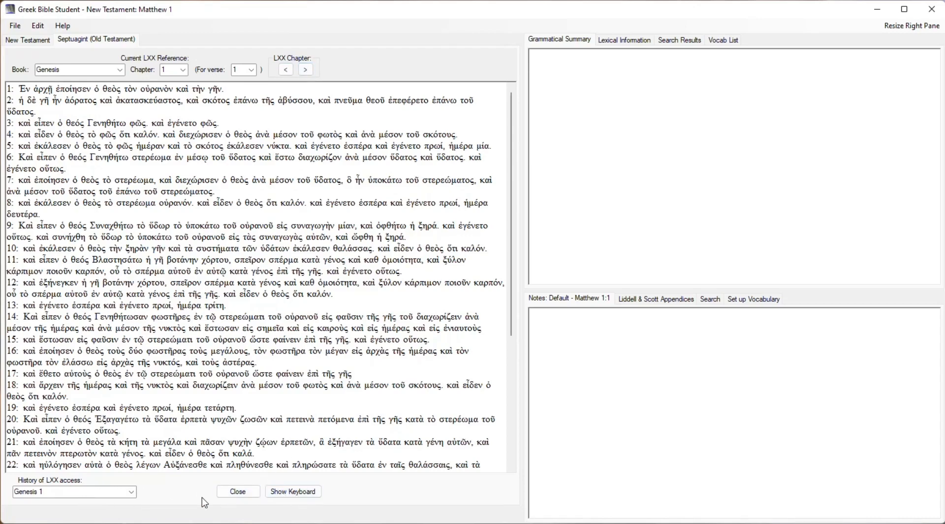
click(28, 40)
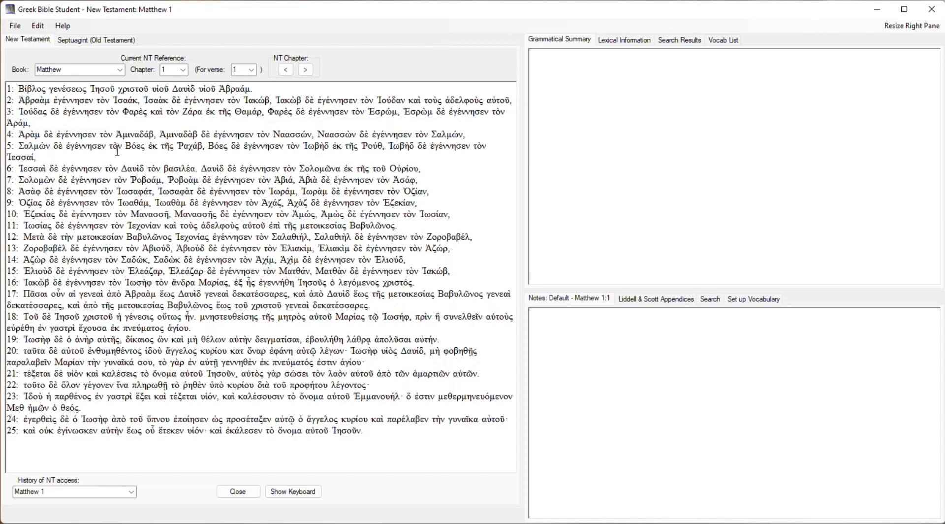
Open chapter 8 of Romans in the New Testament text.
click(120, 70)
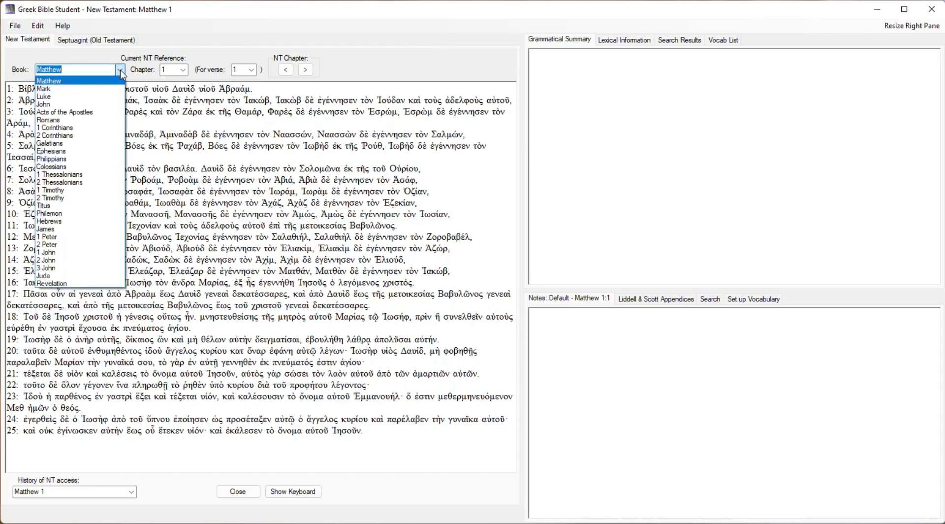
click(67, 121)
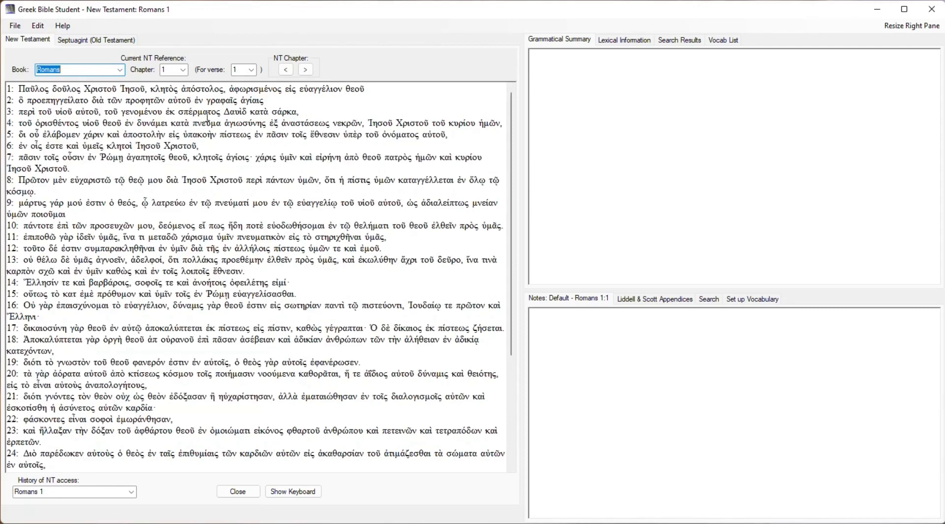
click(184, 70)
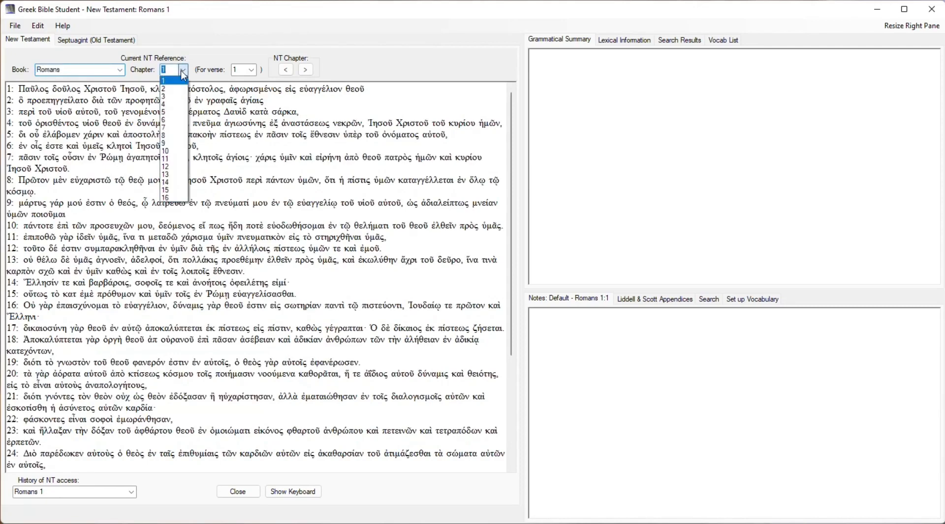
click(169, 135)
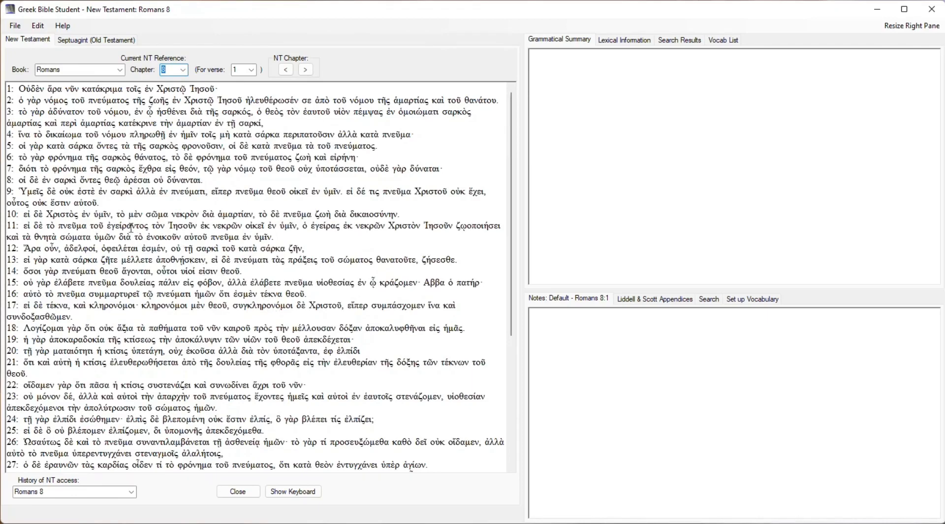
Display Philippians chapter 2 and then Hebrews chapter 1 in the New Testament text.
click(120, 70)
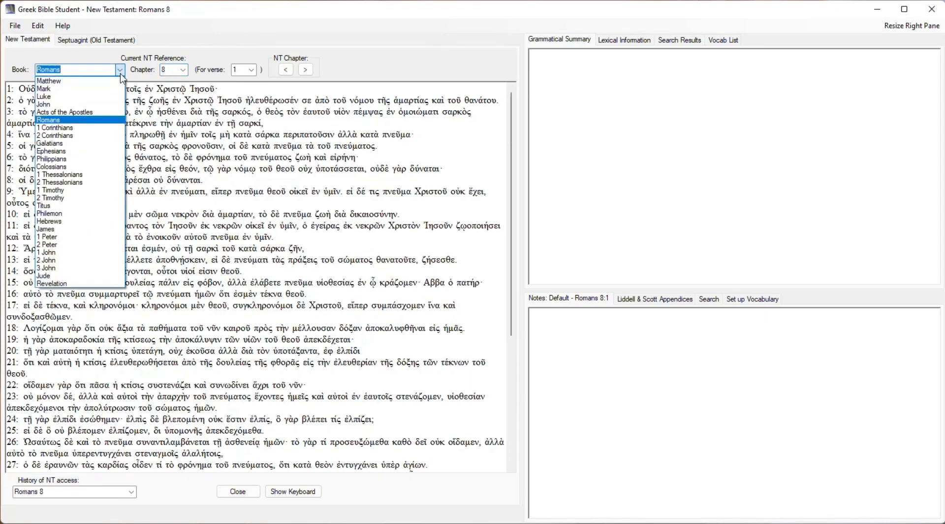
click(86, 160)
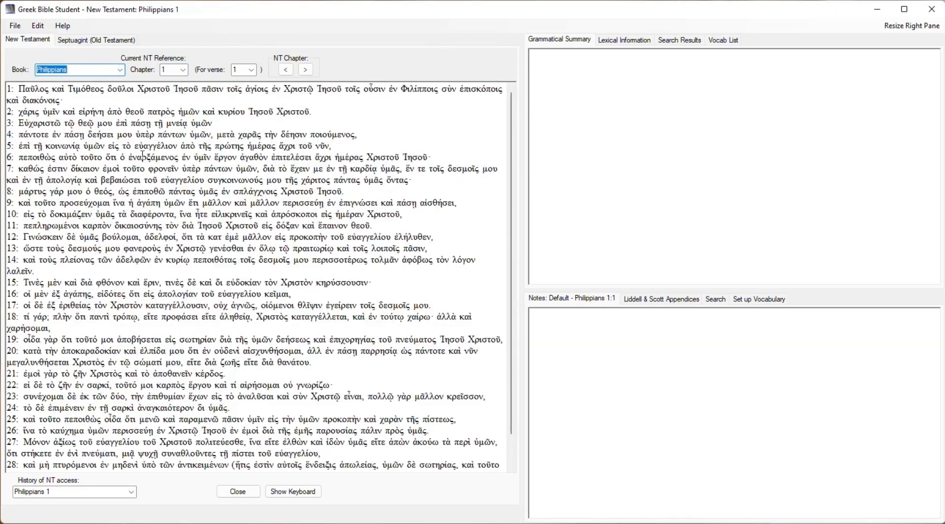
click(183, 70)
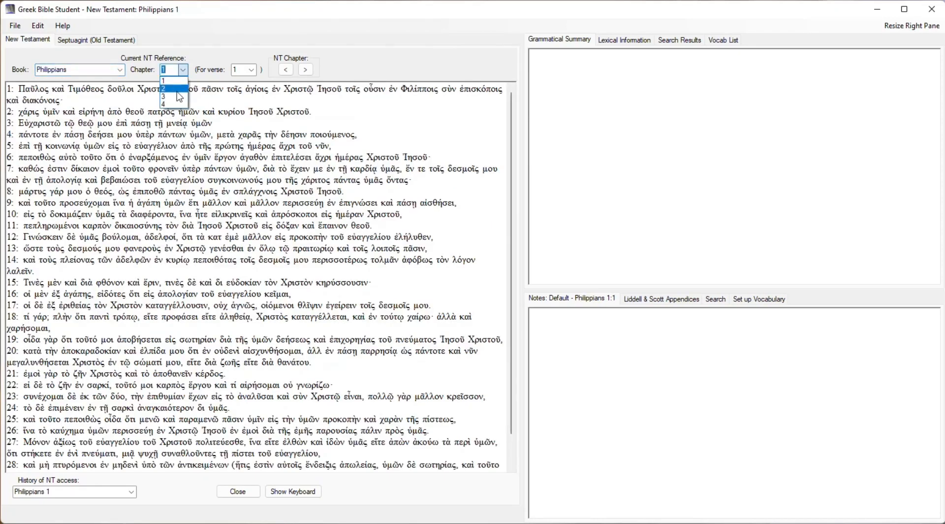
click(183, 89)
click(120, 72)
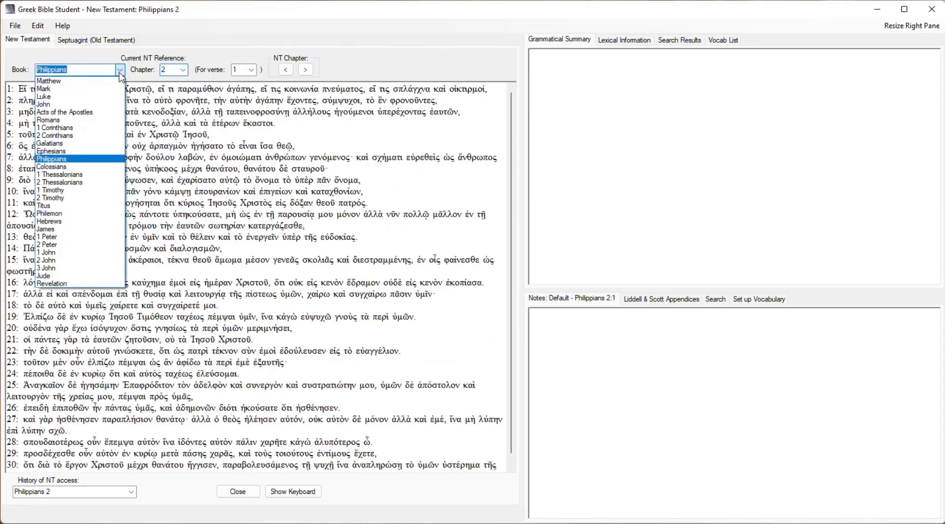
click(106, 224)
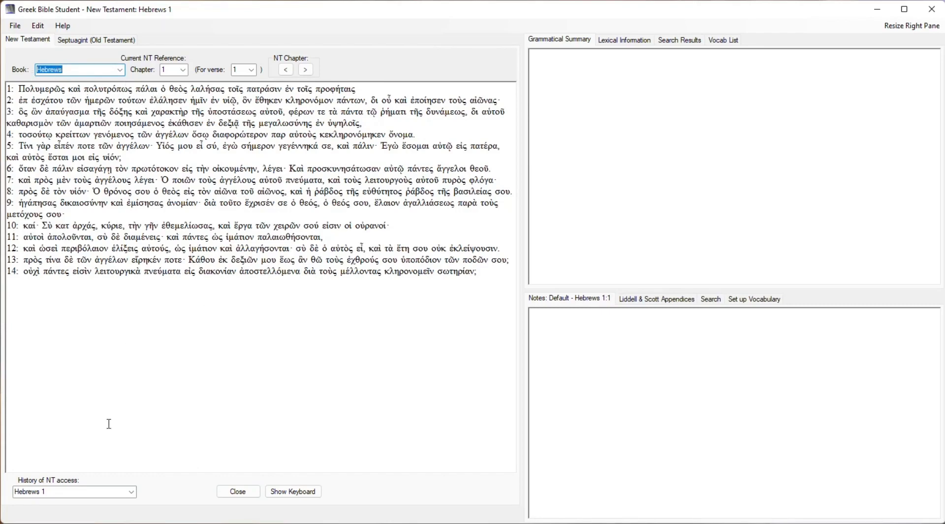
Reopen Romans 8 from the history of New Testament passages and make verse 13 the current verse.
click(132, 494)
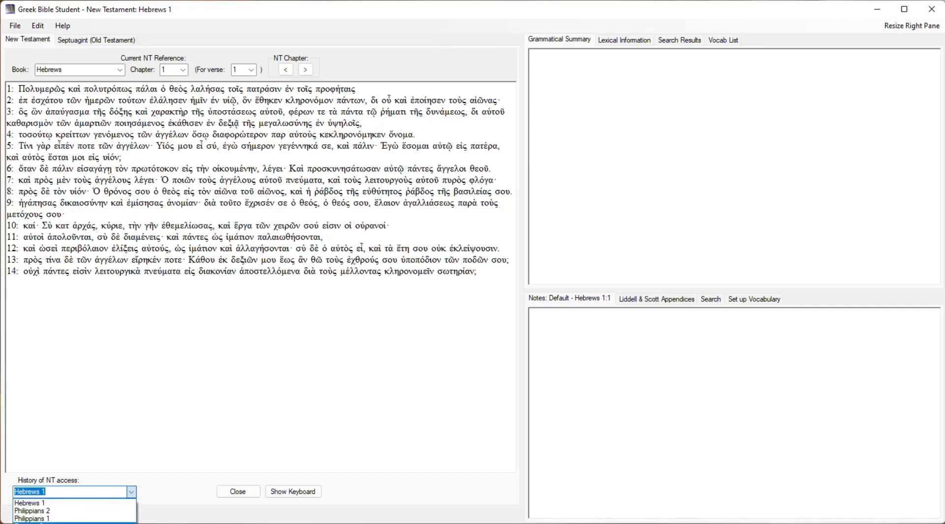
click(56, 521)
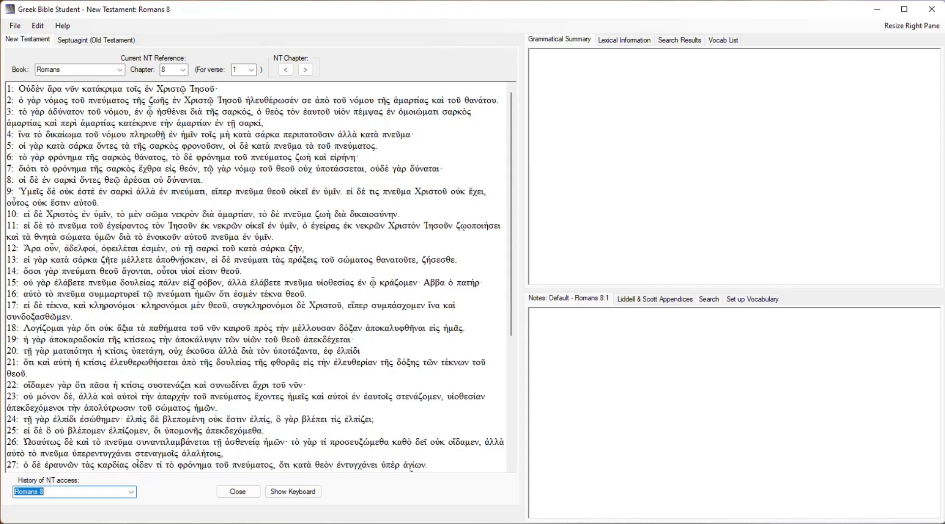
click(189, 259)
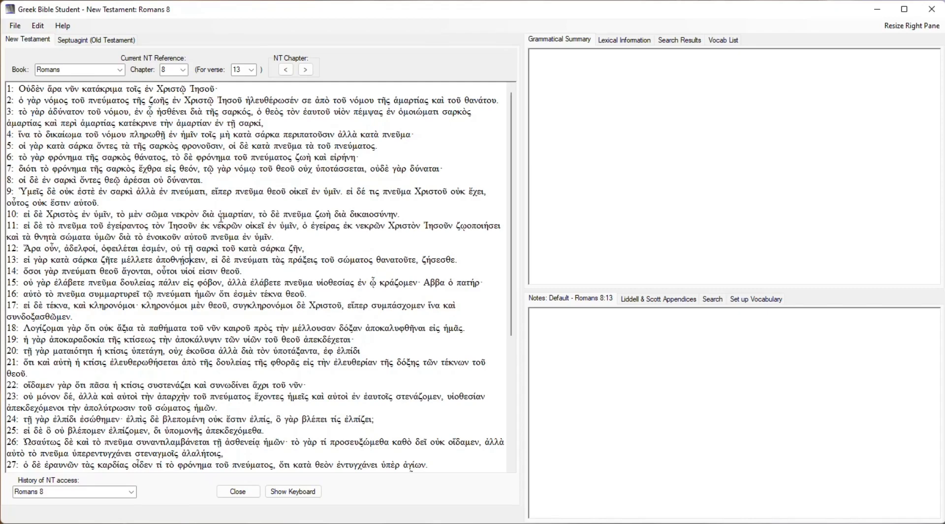
Advance one chapter to Romans 9, go back to Romans 8 and look through its verses.
click(306, 69)
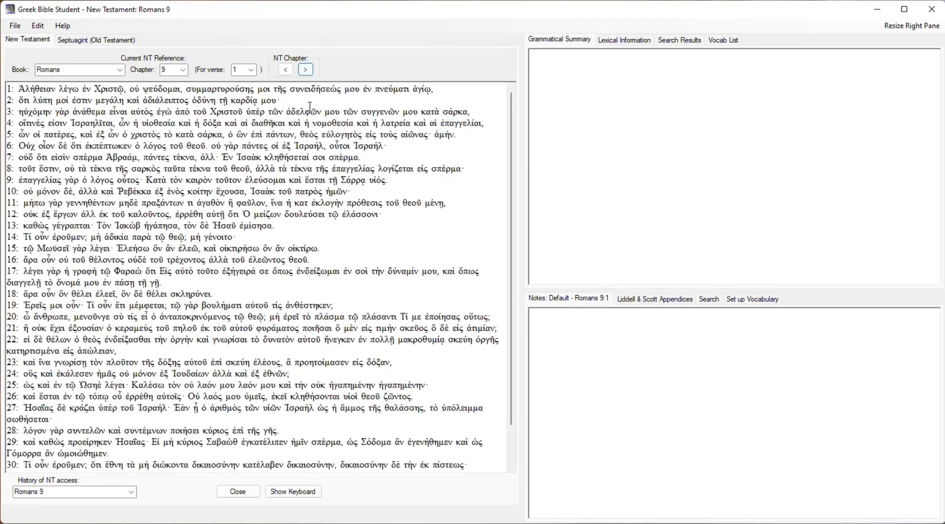
click(286, 70)
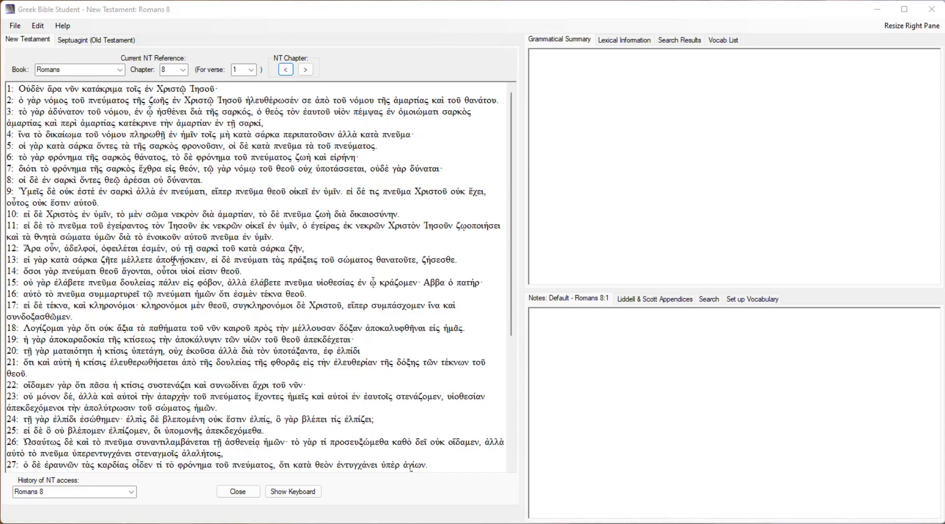
scroll(177, 261, down, 6)
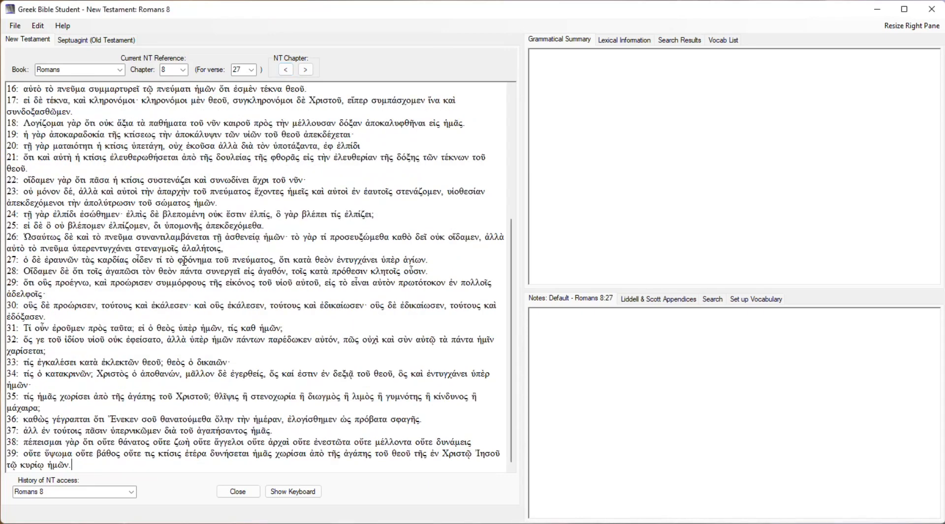
scroll(184, 261, up, 6)
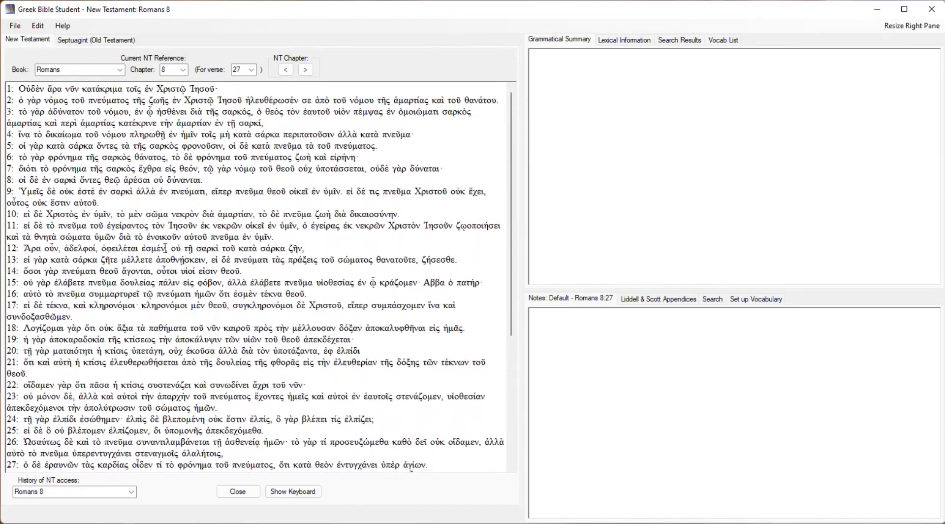
Copy the word ἀποθνῄσκειν from Romans 8:13 to the notes with reference and accents, remembering these settings for the session.
click(169, 261)
right_click(187, 262)
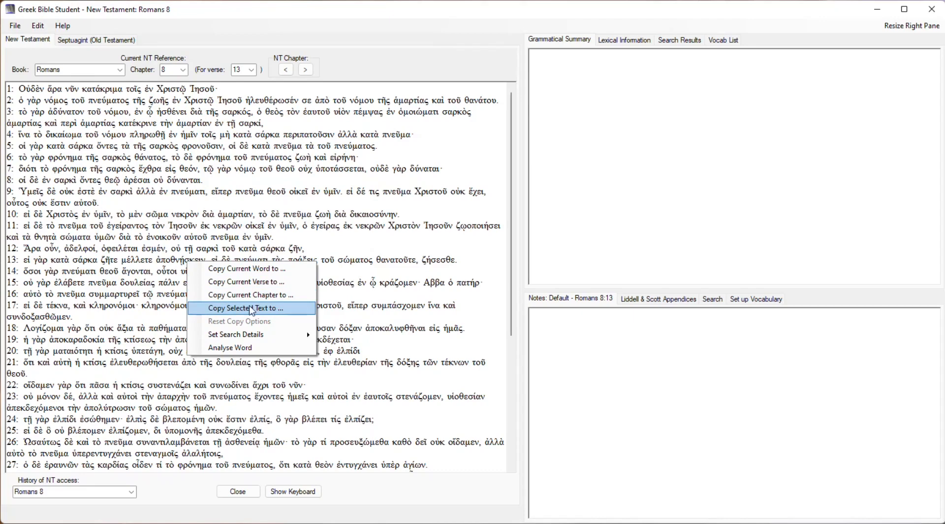
click(260, 270)
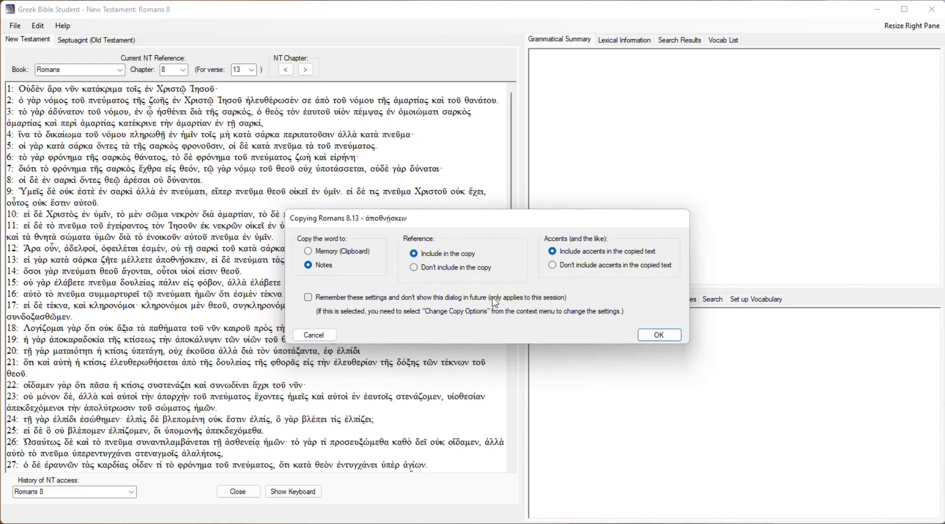
click(309, 298)
click(645, 335)
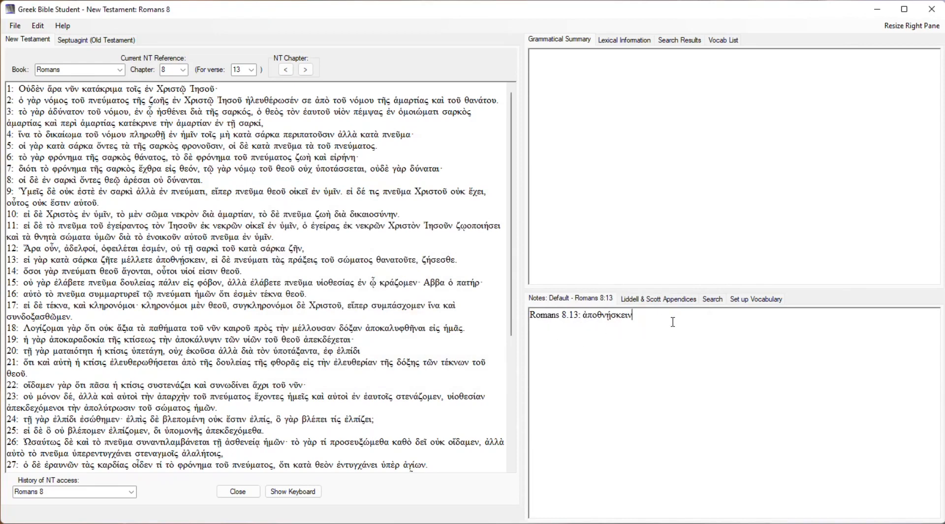
Leave a blank line in the notes and copy the word πνεύματι from Romans 8:13 below it.
key(Return)
key(Return)
right_click(256, 258)
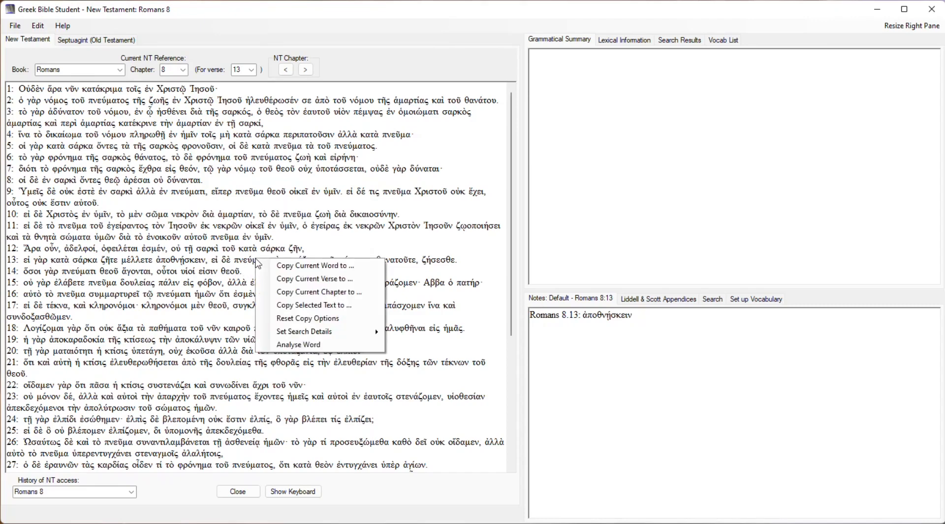
click(284, 266)
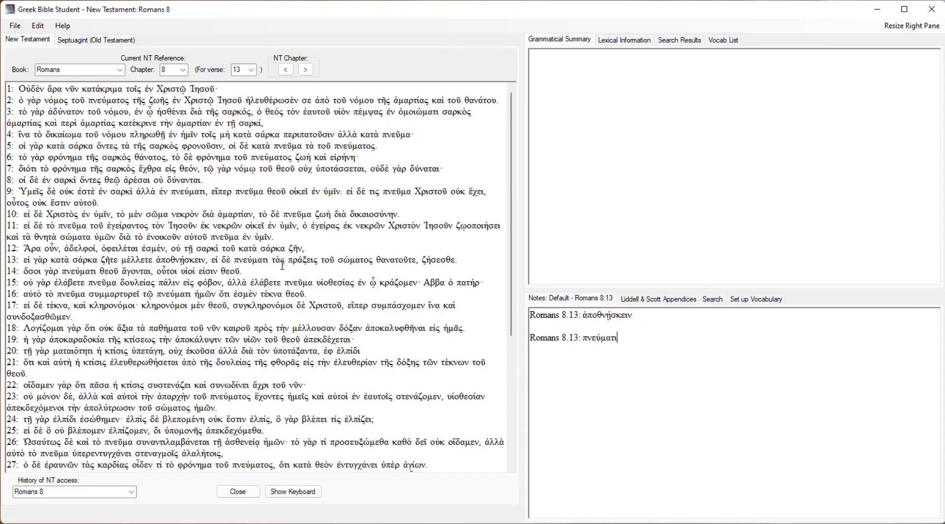
Copy the whole of Romans 8:13 to the notes on a new line, with accents but no reference, remembering these settings.
key(Return)
right_click(298, 260)
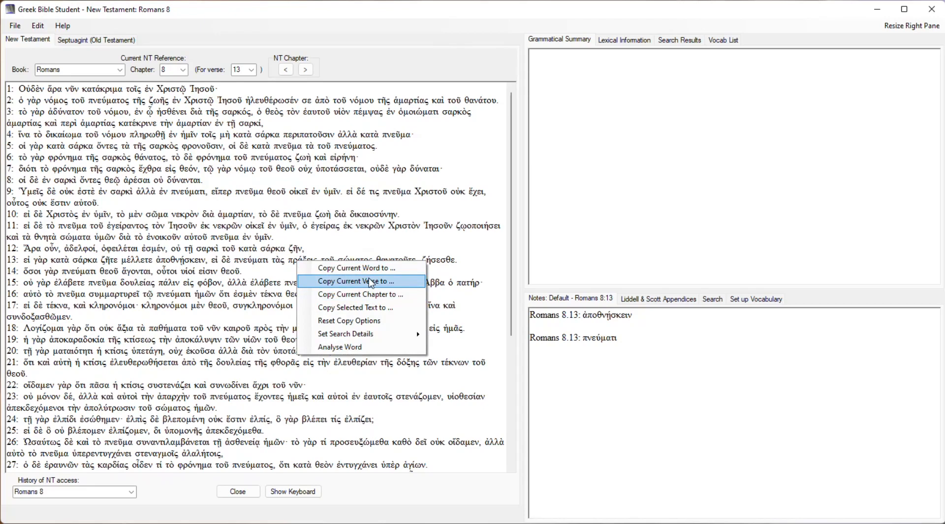
click(372, 281)
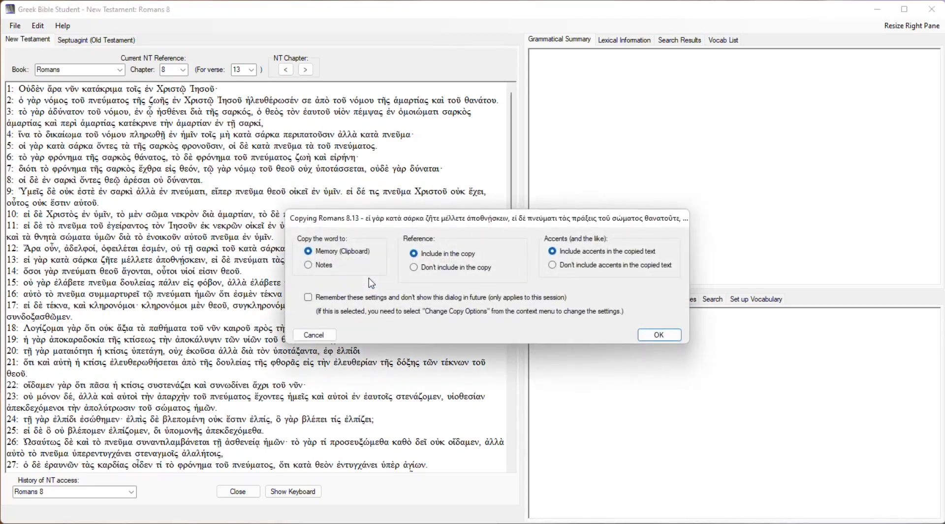
click(327, 270)
click(431, 272)
click(308, 297)
click(659, 335)
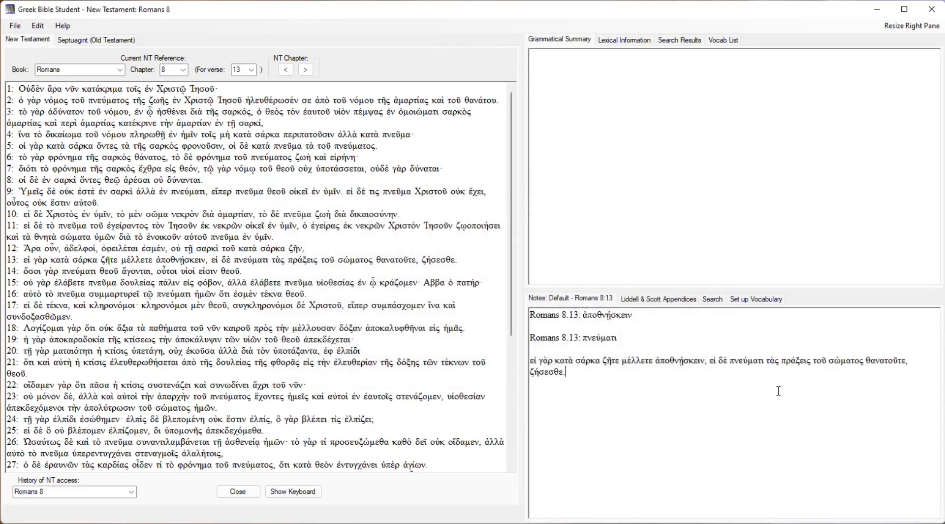
Copy the selected words εἰ γὰρ κατὰ from Romans 8:13 to a new line in the notes without the reference, remembering these settings.
key(Return)
drag(26, 261, 58, 266)
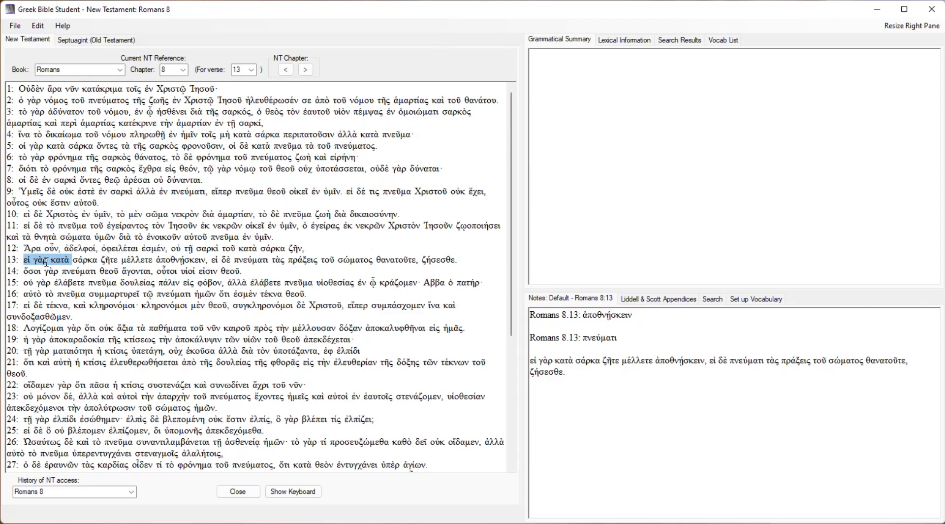
right_click(45, 262)
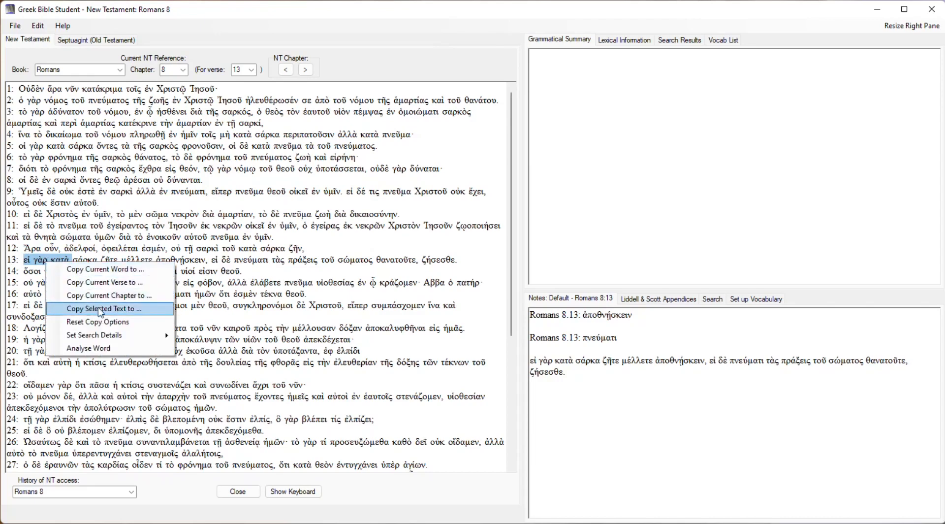
click(111, 310)
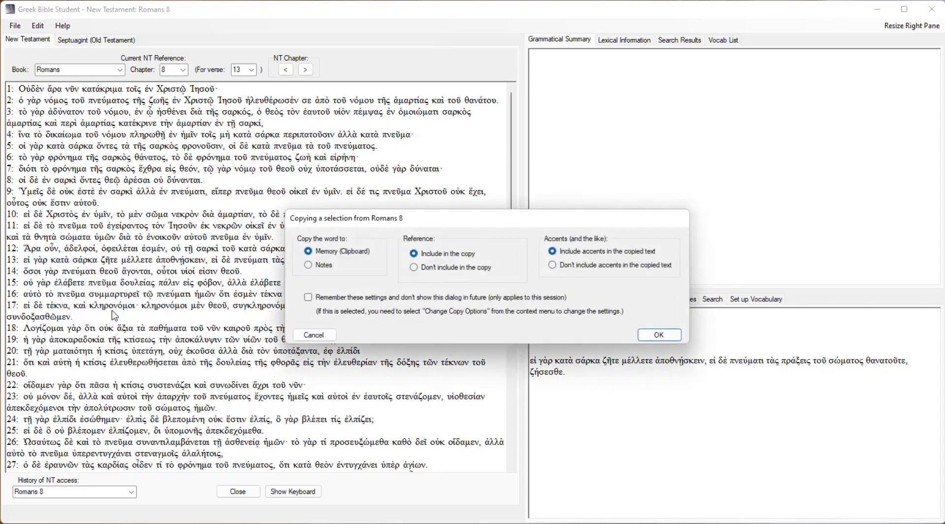
click(324, 266)
click(436, 271)
click(363, 297)
click(660, 335)
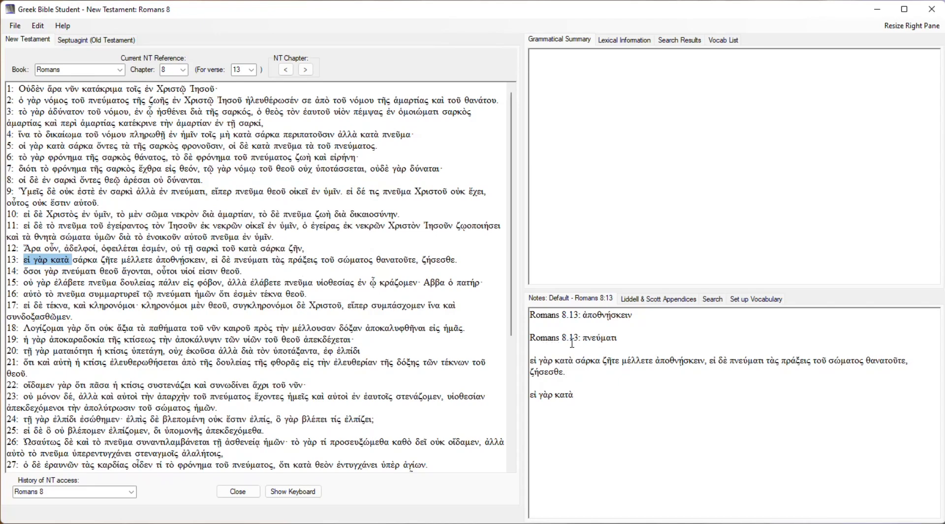
Reset the copy options so that copying a single New Testament word no longer uses the stored default settings.
right_click(439, 262)
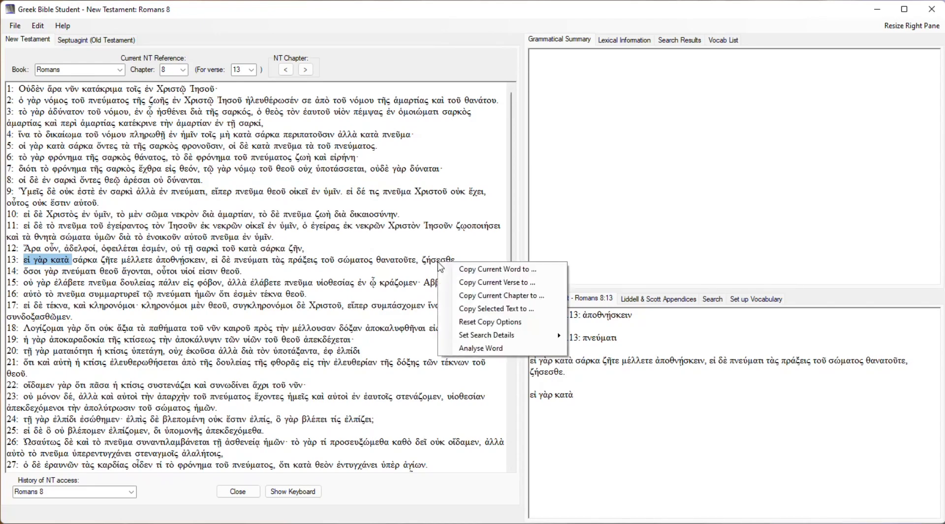
click(498, 324)
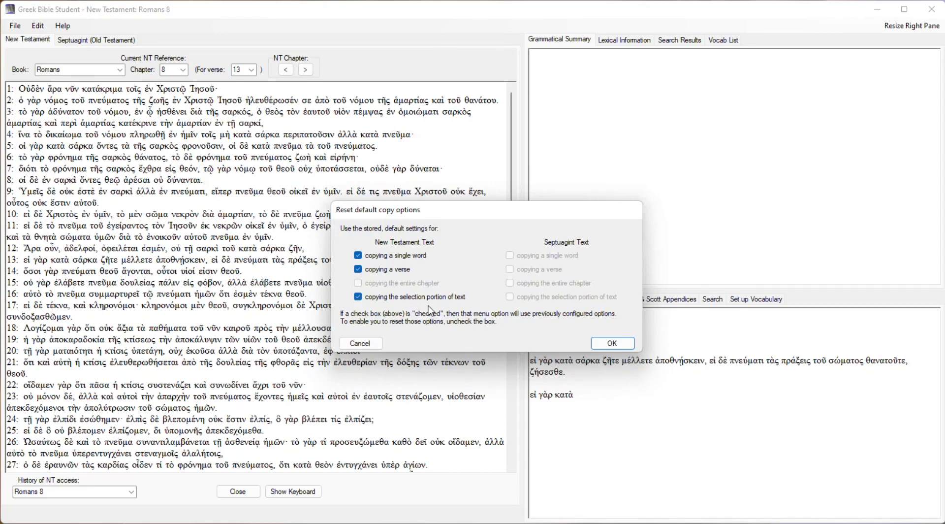
click(359, 256)
click(604, 344)
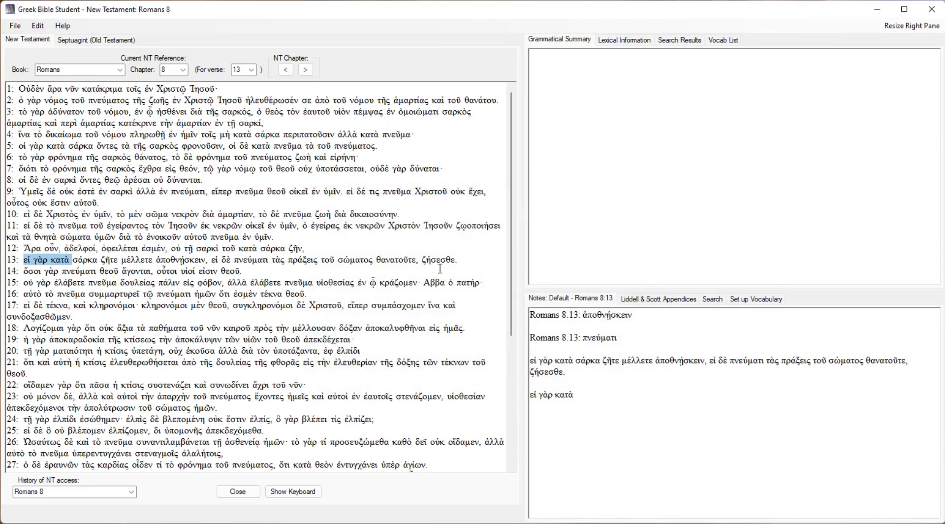
Copy the word ζήσεσθε from Romans 8:13 to a new line in the notes, with accents but without the reference.
click(641, 427)
key(Return)
key(Return)
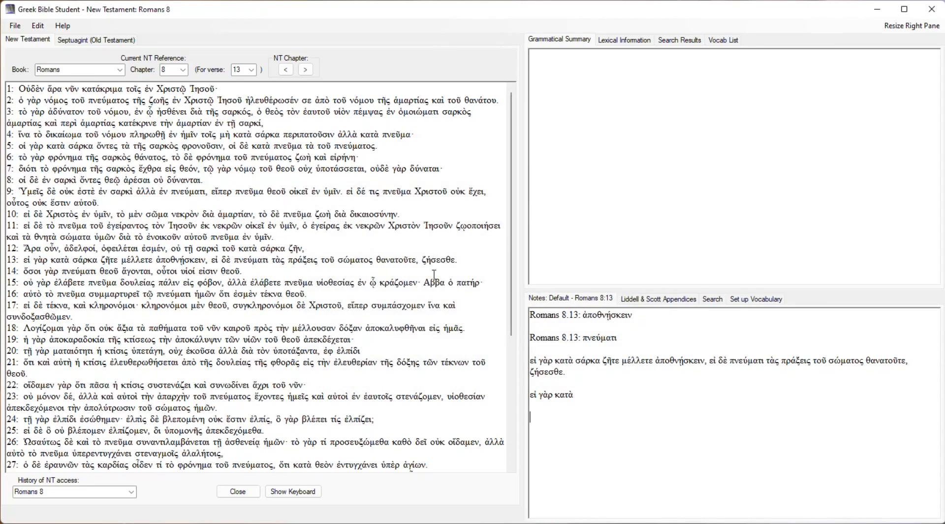
right_click(436, 259)
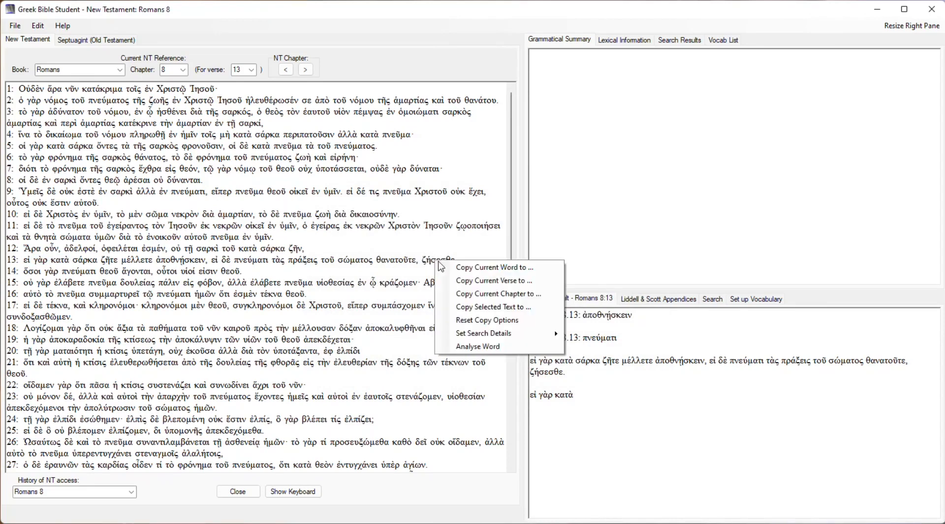
click(465, 269)
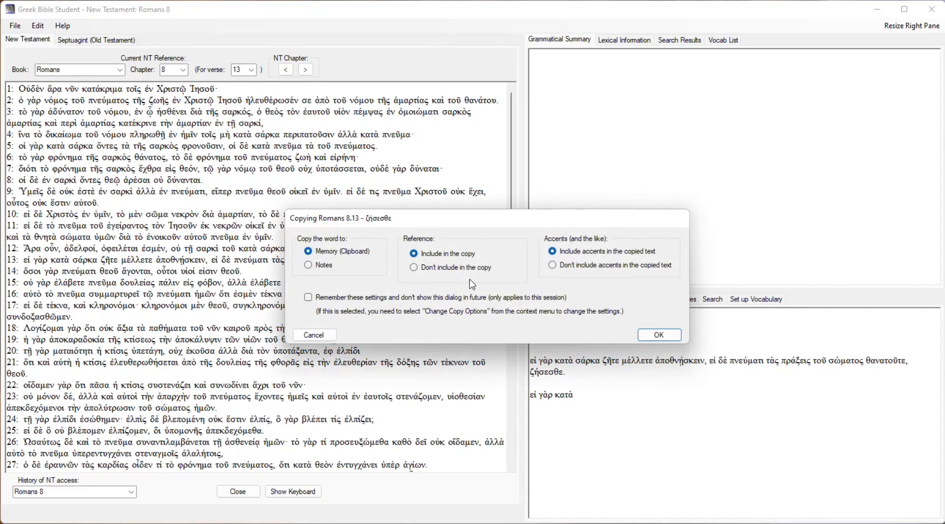
click(329, 270)
click(415, 267)
click(648, 335)
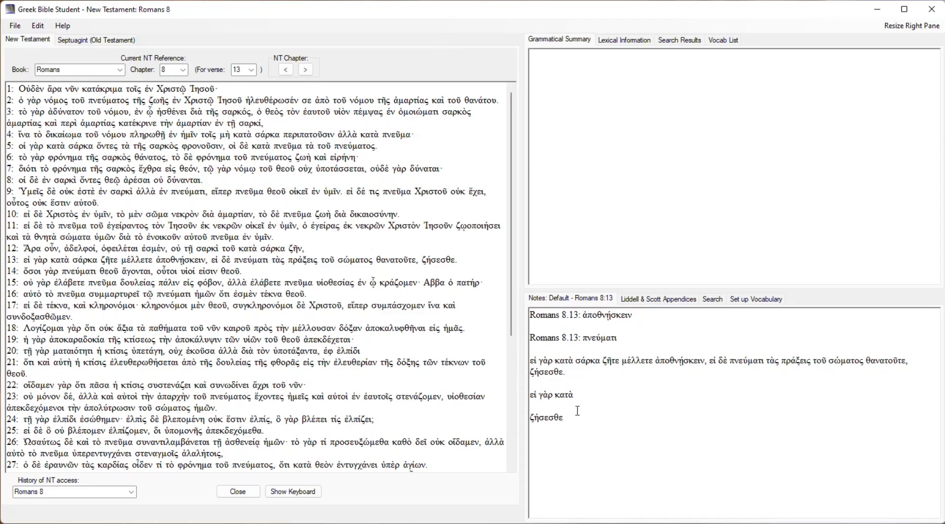
Leave a blank line in the notes and copy the whole of Romans 8:13 below it using the remembered settings.
key(Return)
key(Return)
right_click(345, 259)
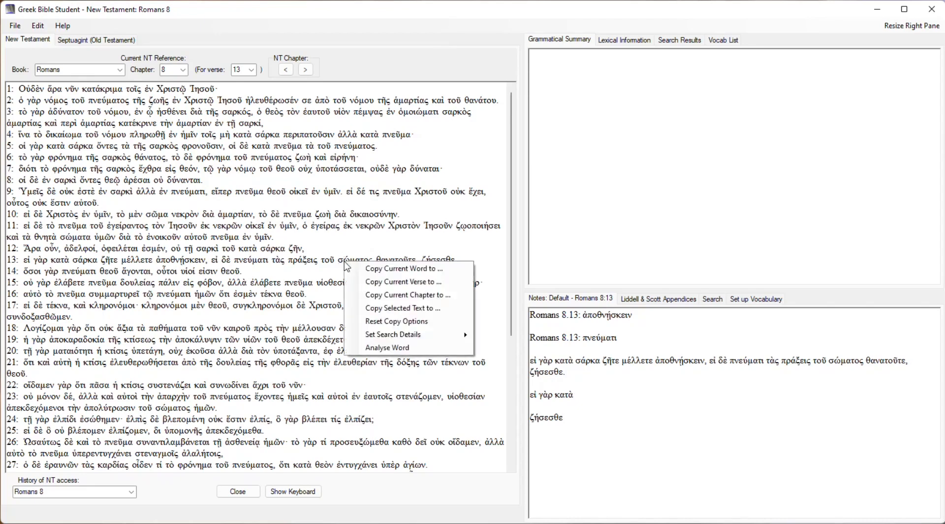
click(393, 282)
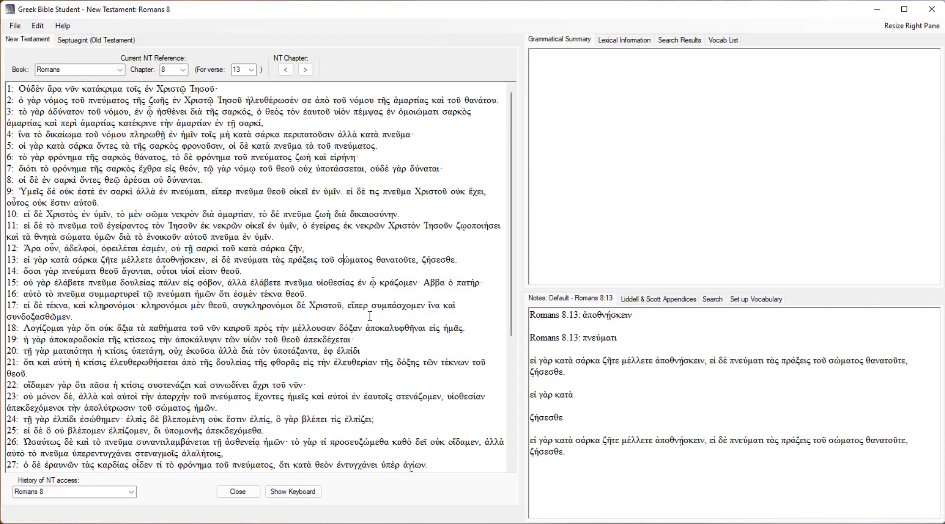
Check the notes attached to Romans 8:15 and return to those of Romans 8:13.
click(159, 282)
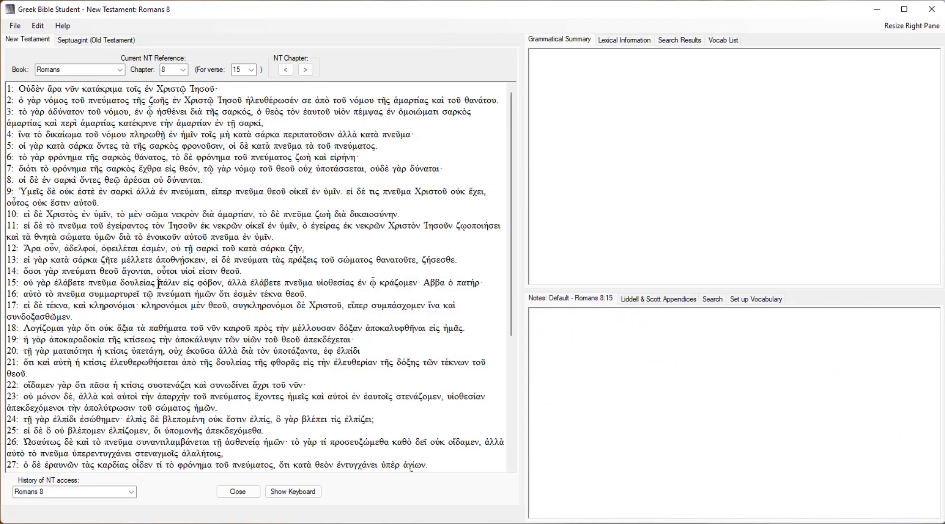
click(159, 260)
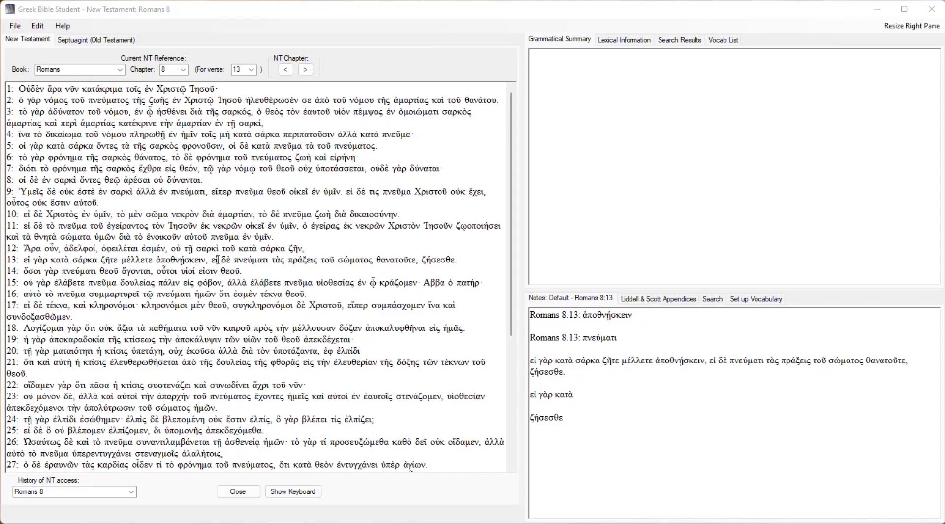
right_click(218, 260)
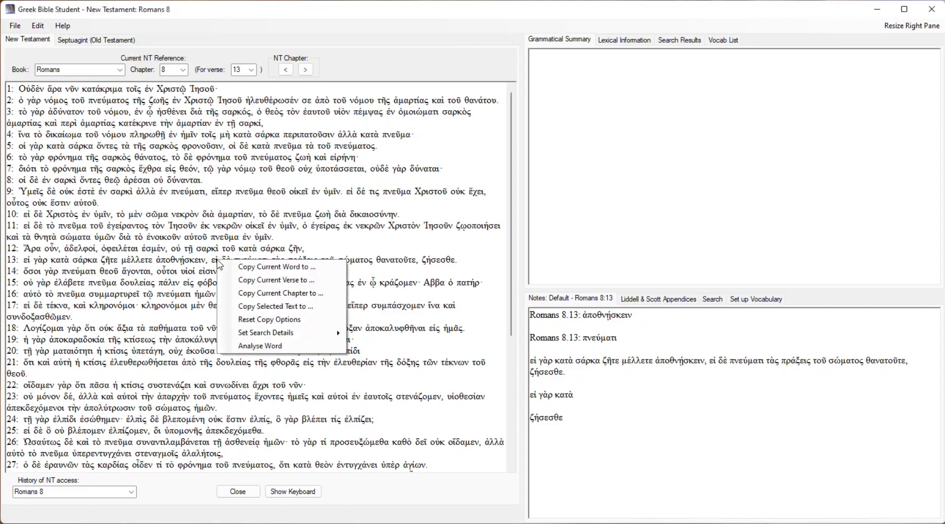
key(Escape)
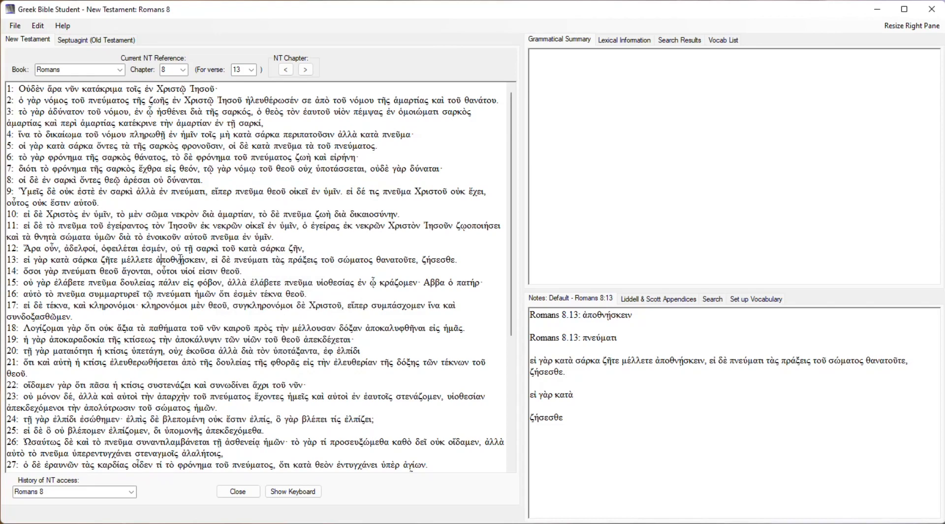
Analyse the word ἀποθνῄσκειν in Romans 8:13 and view its grammatical summary and lexical information.
right_click(178, 260)
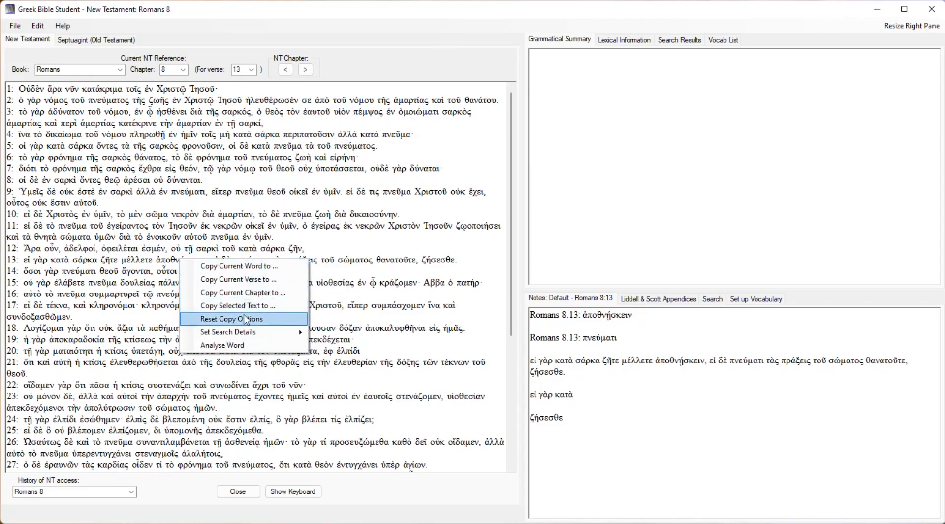
mouse_move(237, 334)
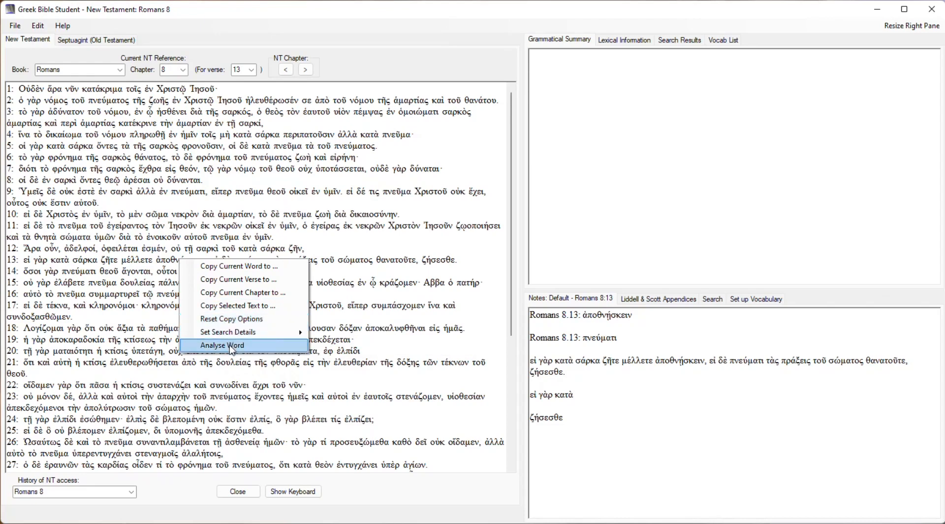
click(222, 345)
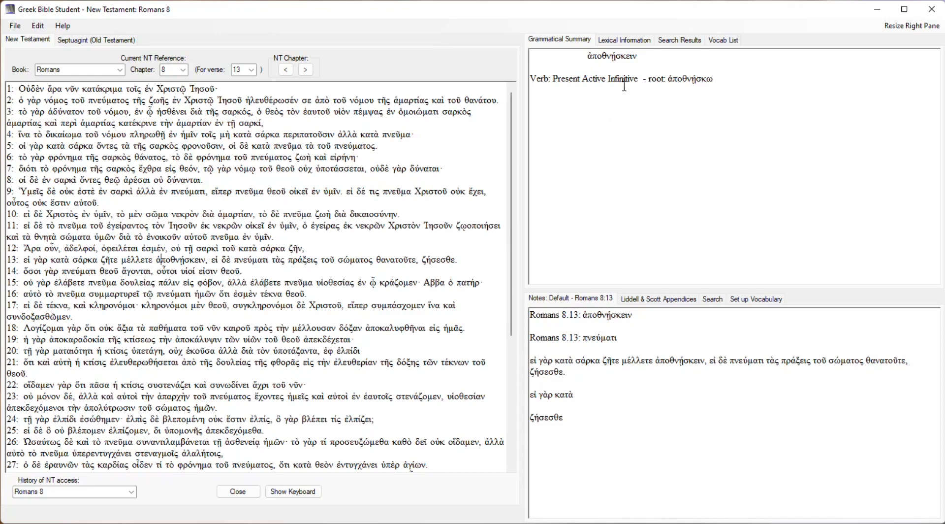
click(623, 40)
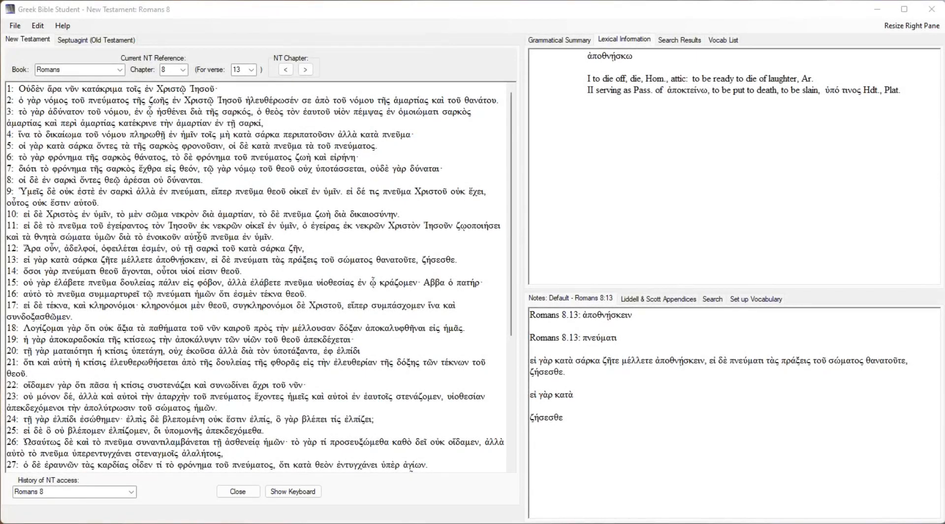
right_click(198, 238)
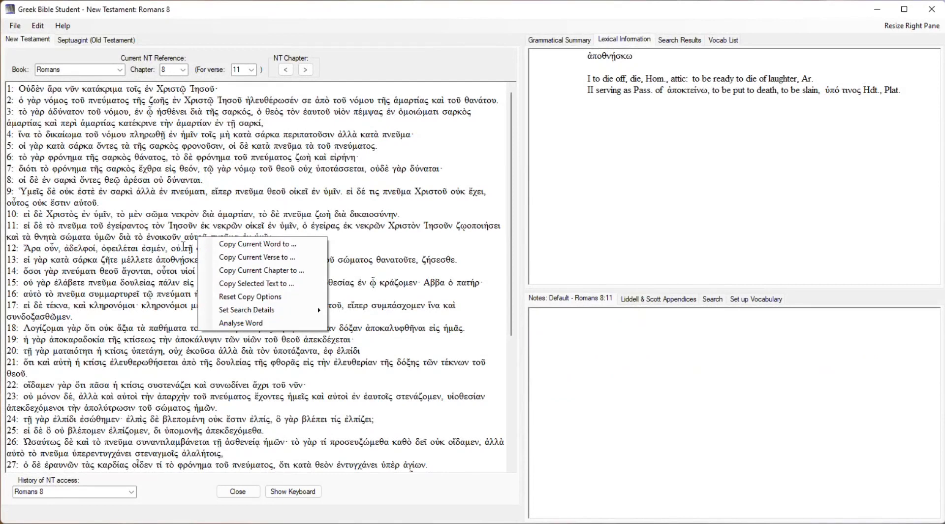
click(170, 263)
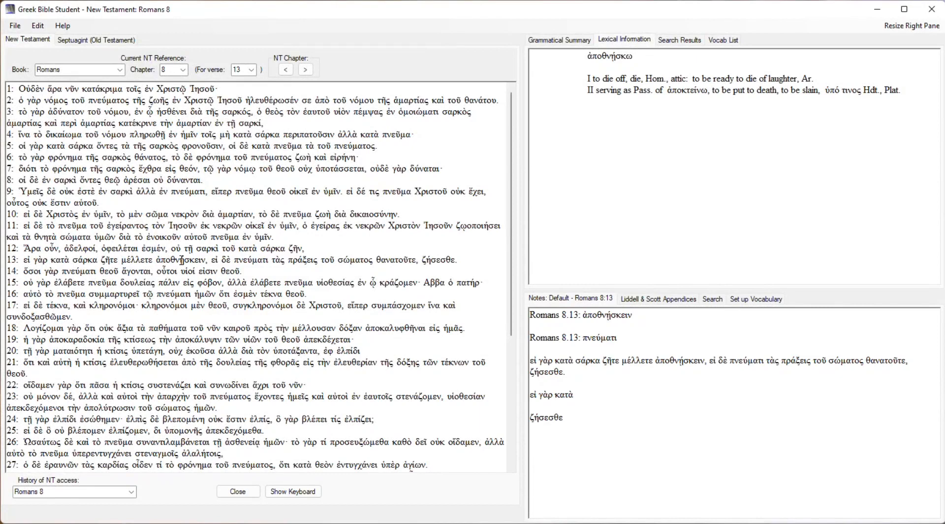
right_click(181, 261)
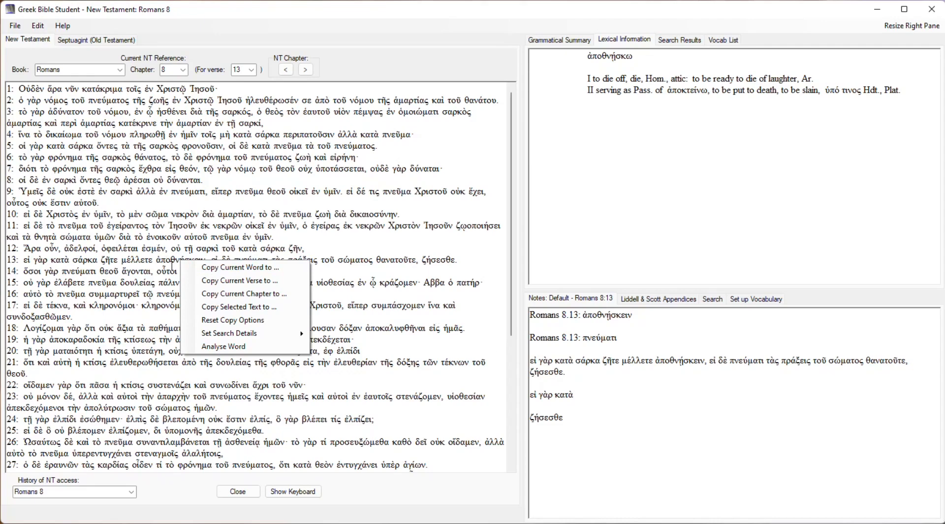
click(172, 268)
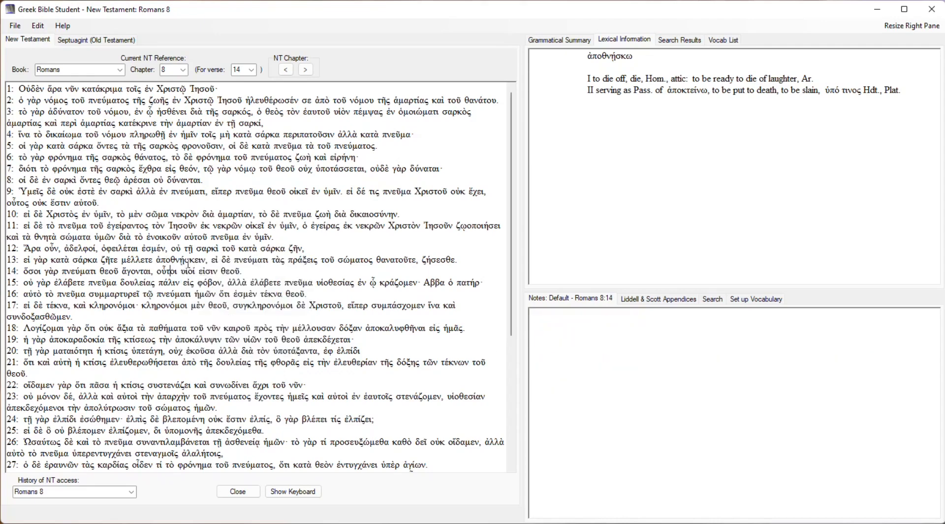
Set ἀποθνῄσκειν from Romans 8:13 as the search word, search for all words with the same root and examine the results.
click(182, 261)
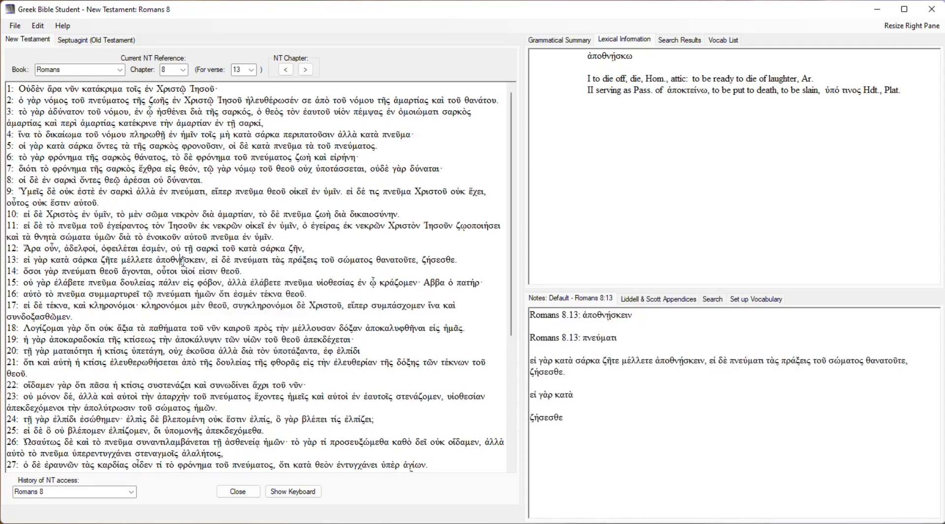
right_click(182, 261)
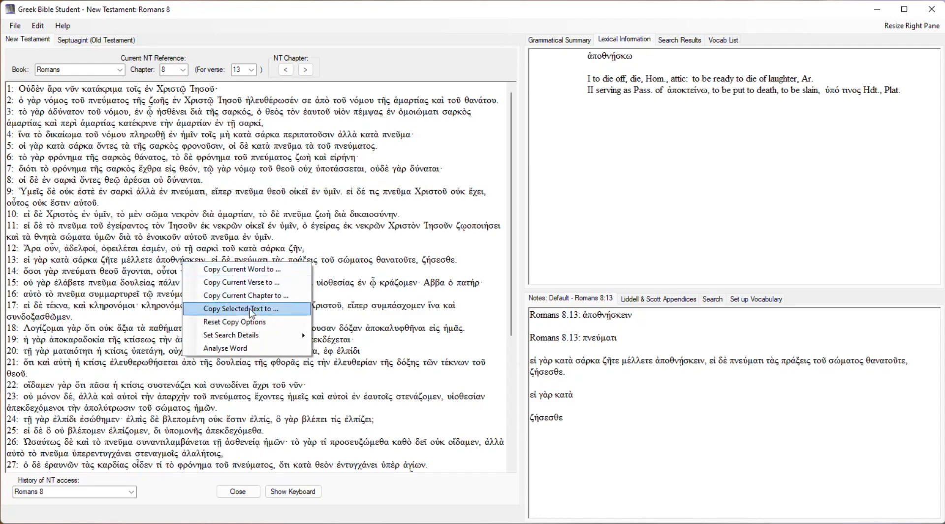
mouse_move(259, 336)
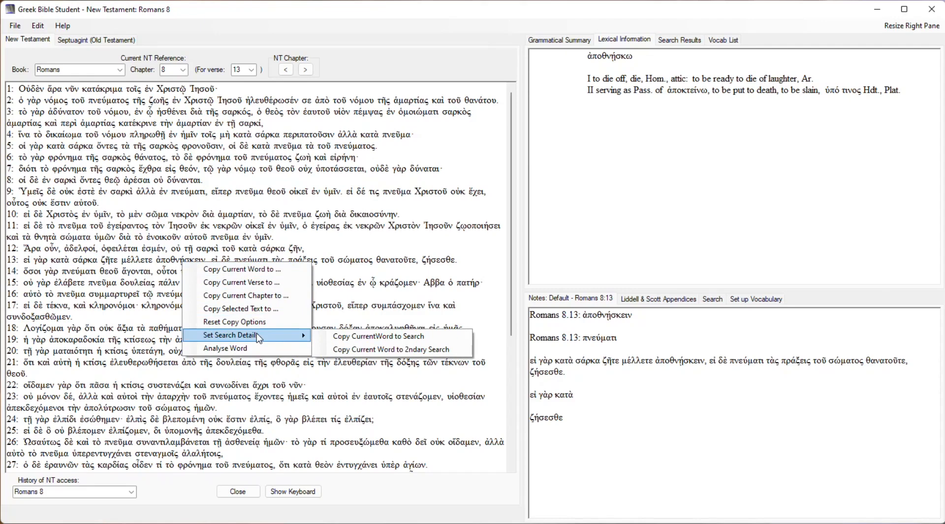
click(367, 337)
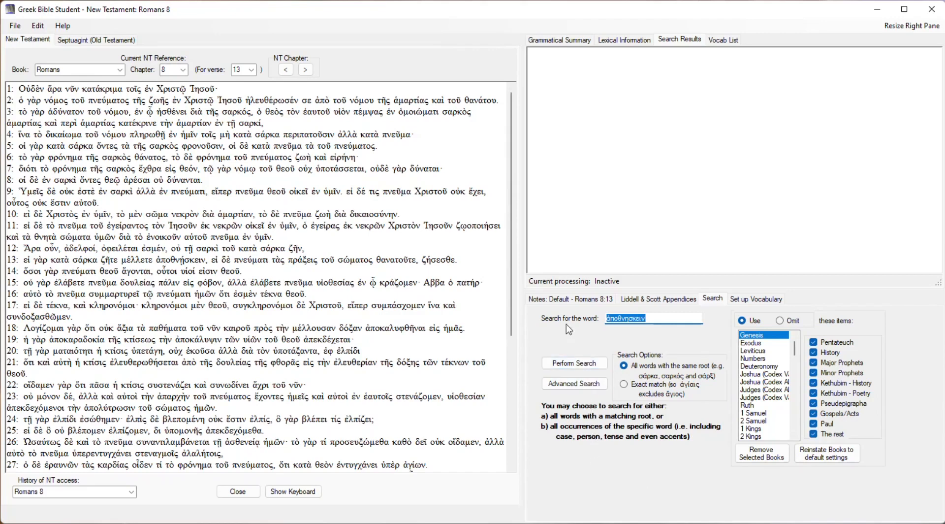
click(595, 367)
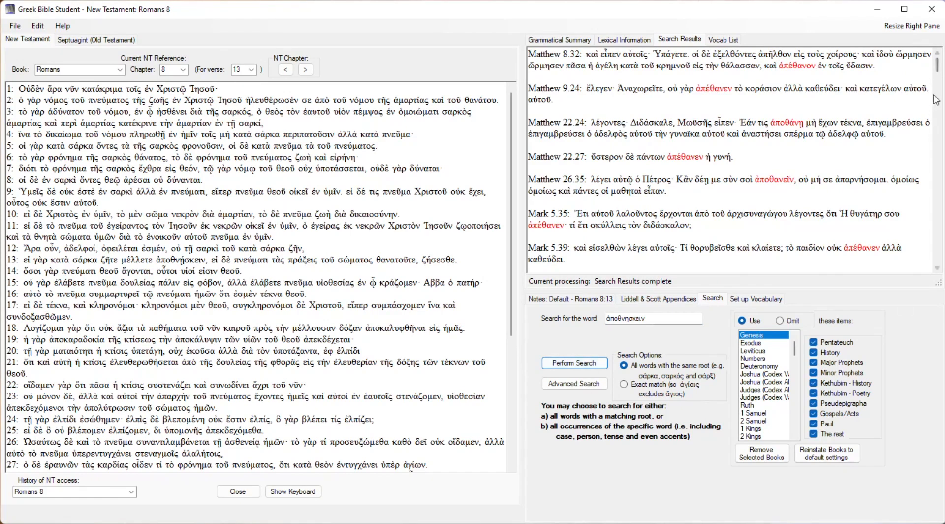
mouse_move(939, 66)
mouse_down()
mouse_move(940, 265)
mouse_move(931, 58)
mouse_up()
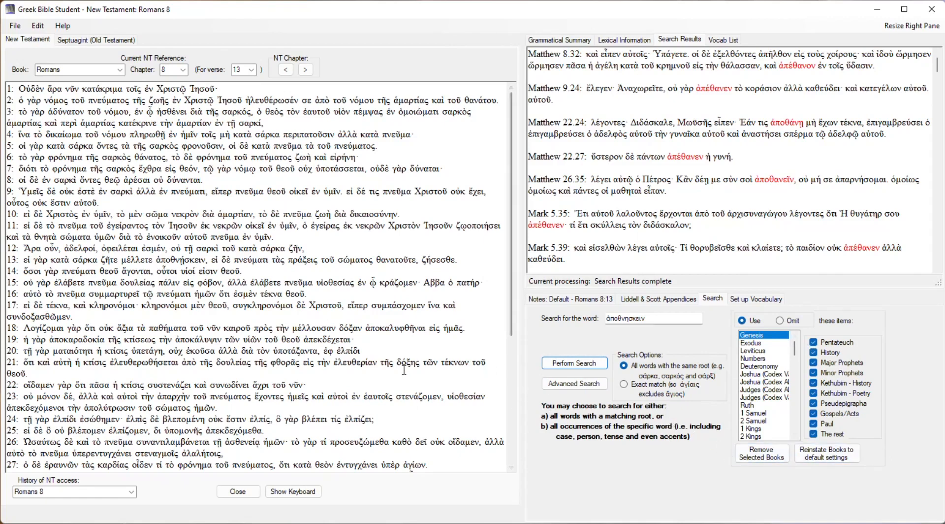
Set πνεύματι from Romans 8:13 as the search word, search for all words with the same root and examine the results.
right_click(255, 259)
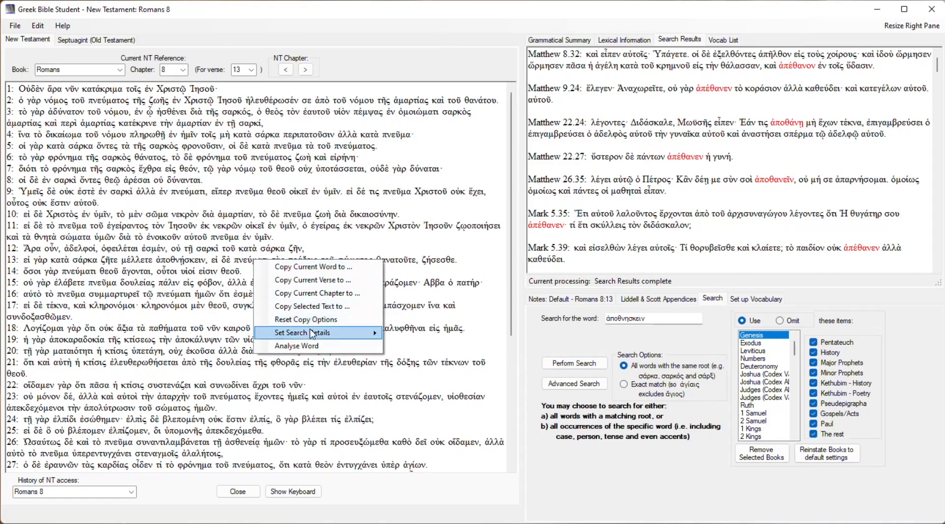
mouse_move(316, 333)
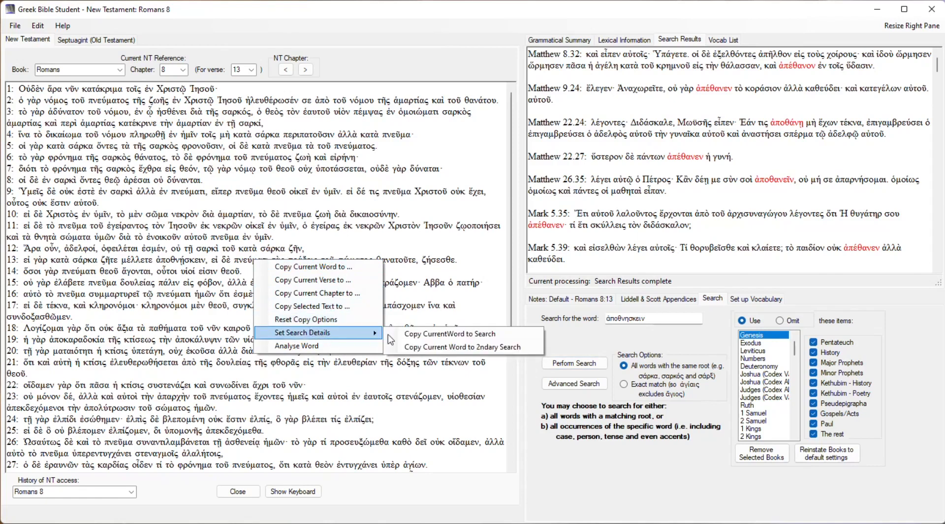
click(416, 334)
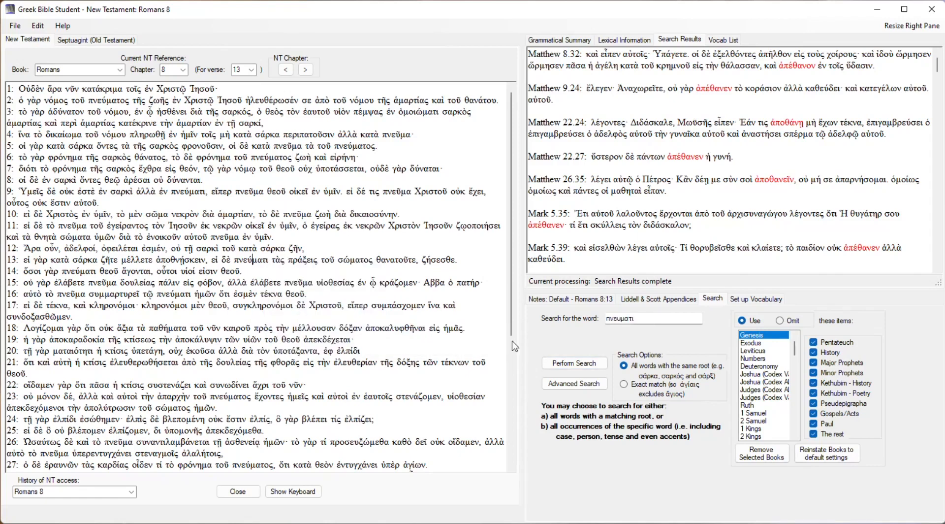
click(574, 365)
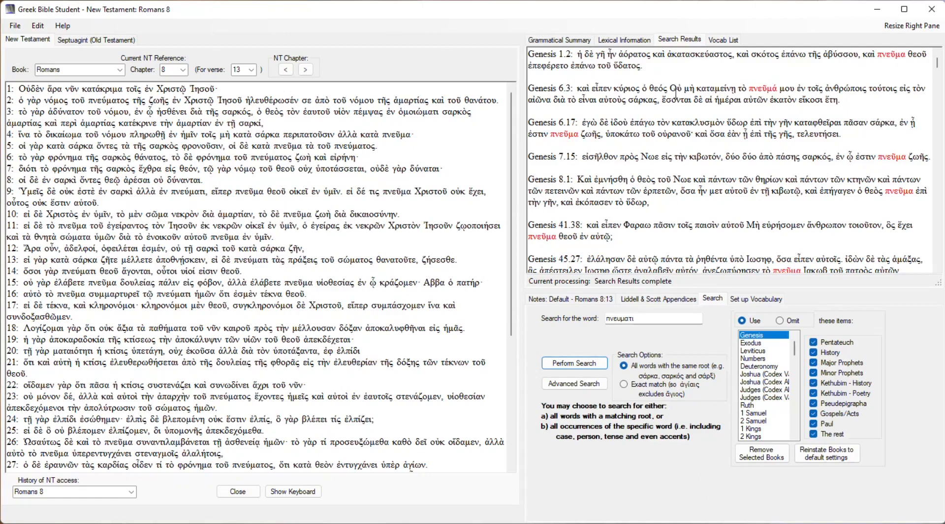
mouse_move(939, 67)
mouse_down()
mouse_move(939, 206)
mouse_move(938, 61)
mouse_up()
Exclude the Pentateuch, History, Major Prophets, Minor Prophets, Kethubim - History, Kethubim - Poetry and Pseudepigrapha from the books searched.
click(814, 343)
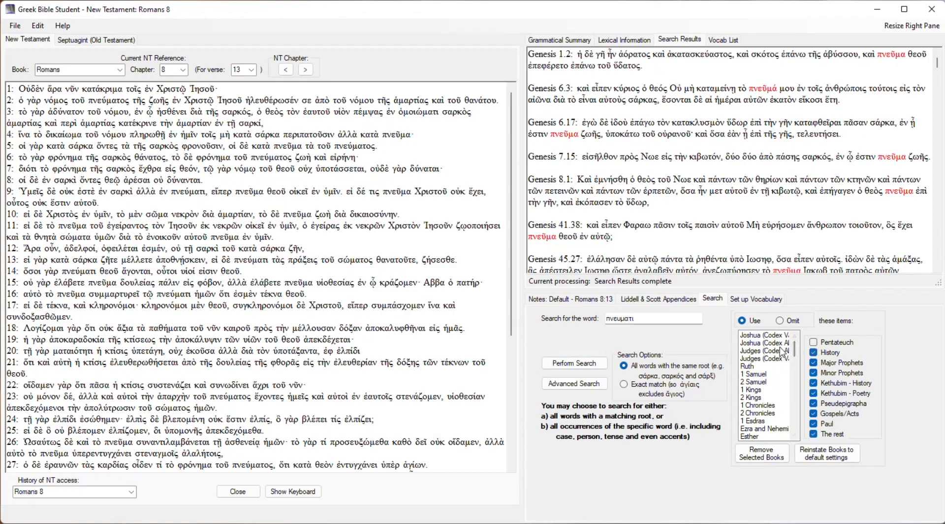
click(814, 352)
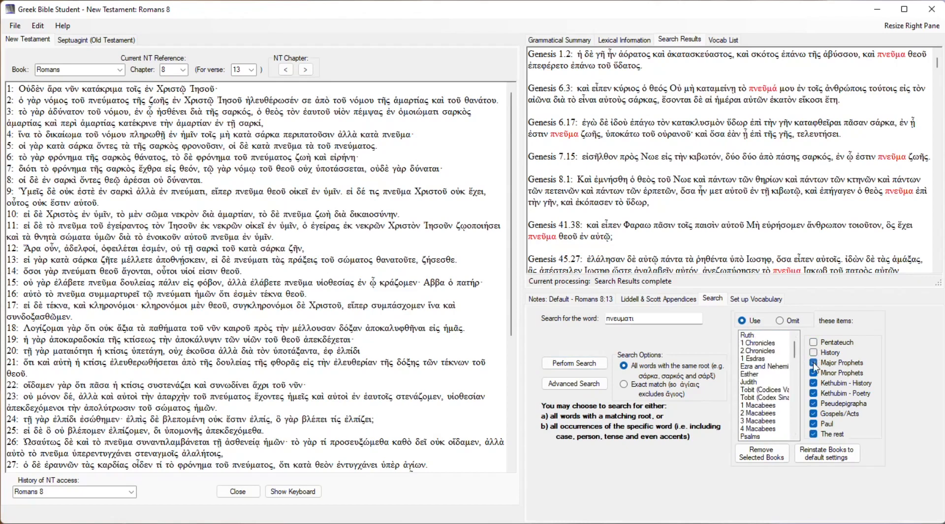
click(814, 373)
click(814, 383)
click(814, 392)
click(814, 404)
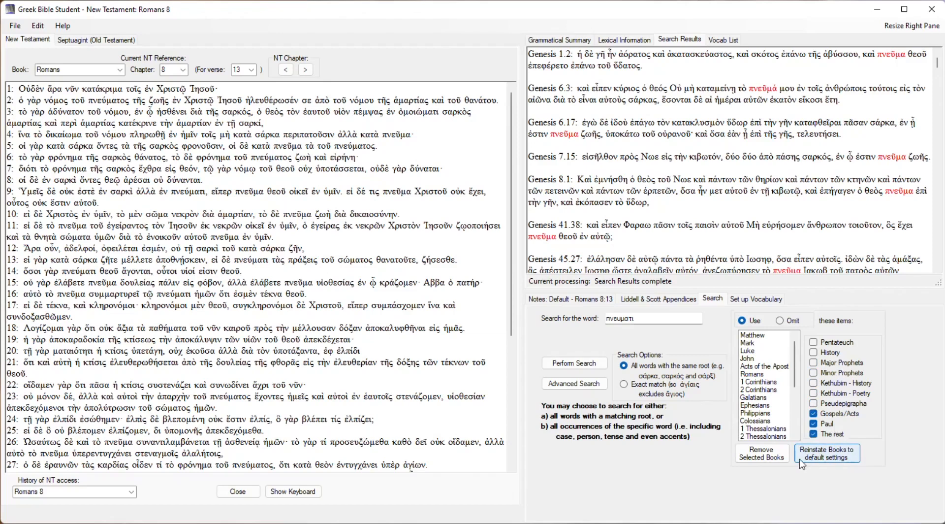
Search the remaining New Testament books for all words with the same root as πνεύματι.
drag(794, 379, 793, 343)
click(574, 365)
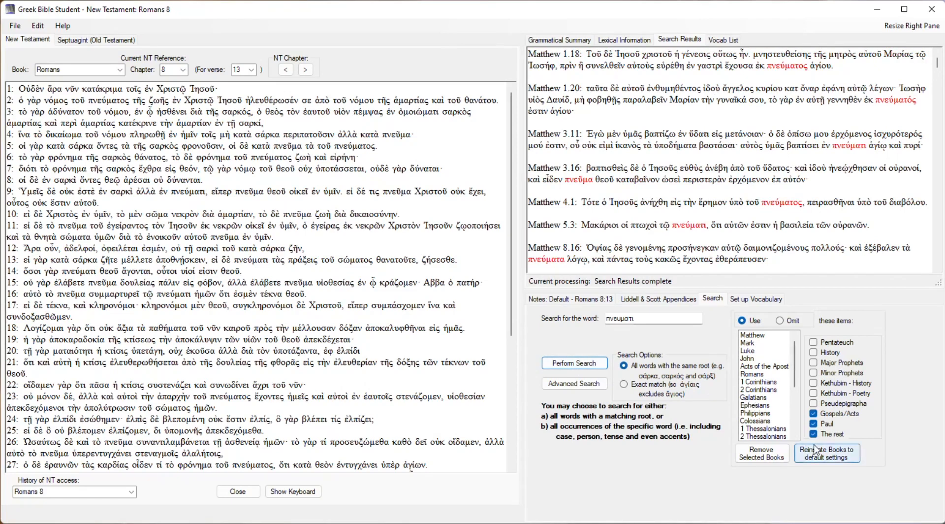
Exclude Gospels/Acts and The rest from the books searched, and remove 1 Timothy, 2 Timothy and Titus from the book list.
click(813, 413)
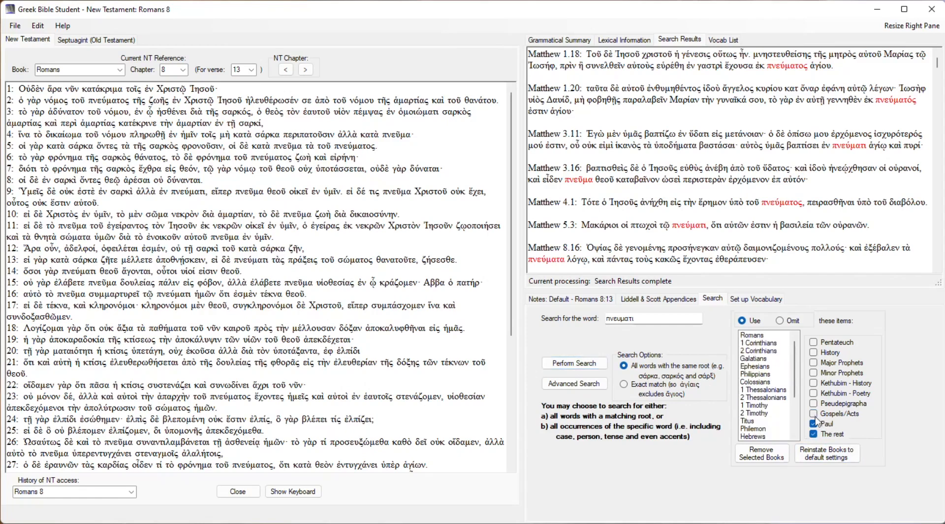
click(813, 434)
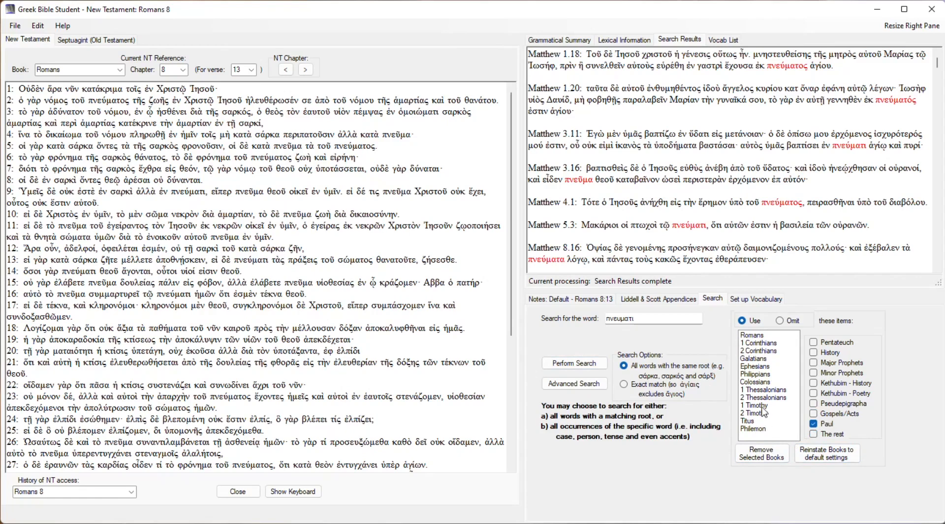
drag(762, 408, 762, 422)
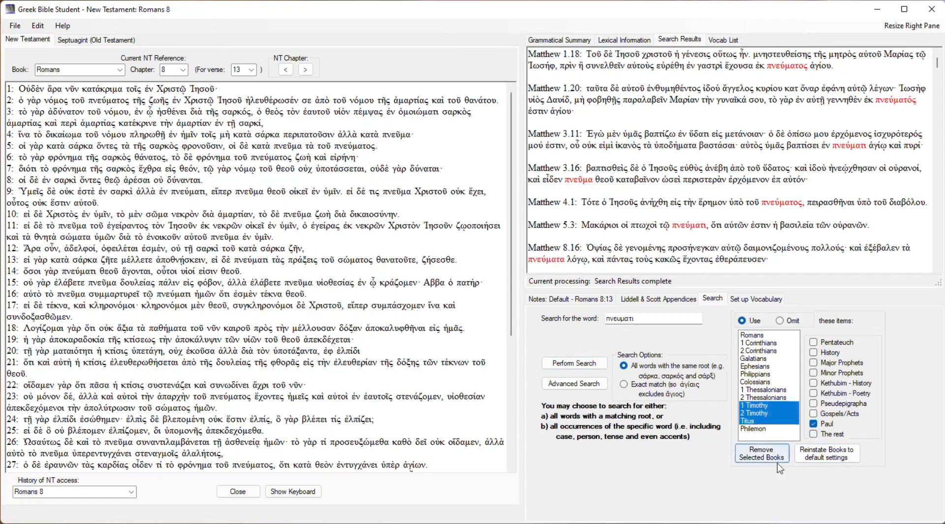
click(766, 457)
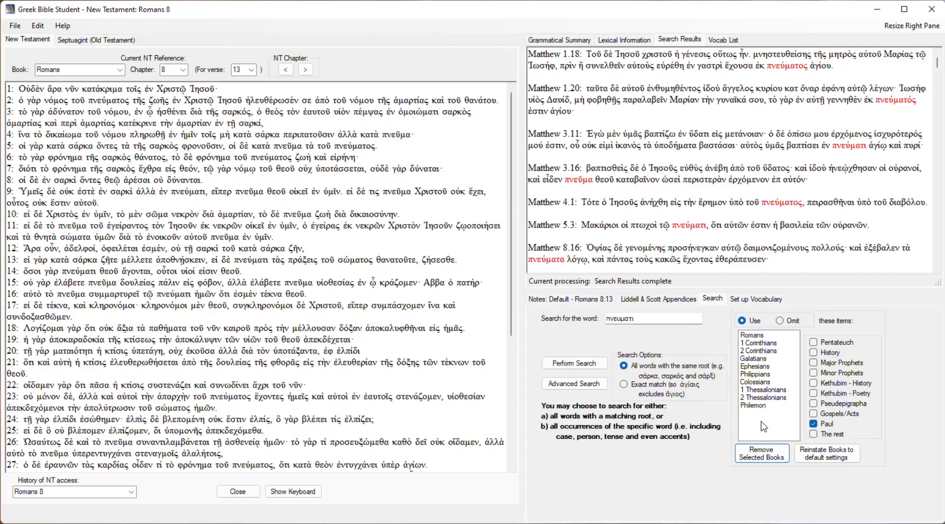
Remove only Ephesians from the list of Pauline books to search, leaving 2 Corinthians and 1 Thessalonians in it.
click(756, 369)
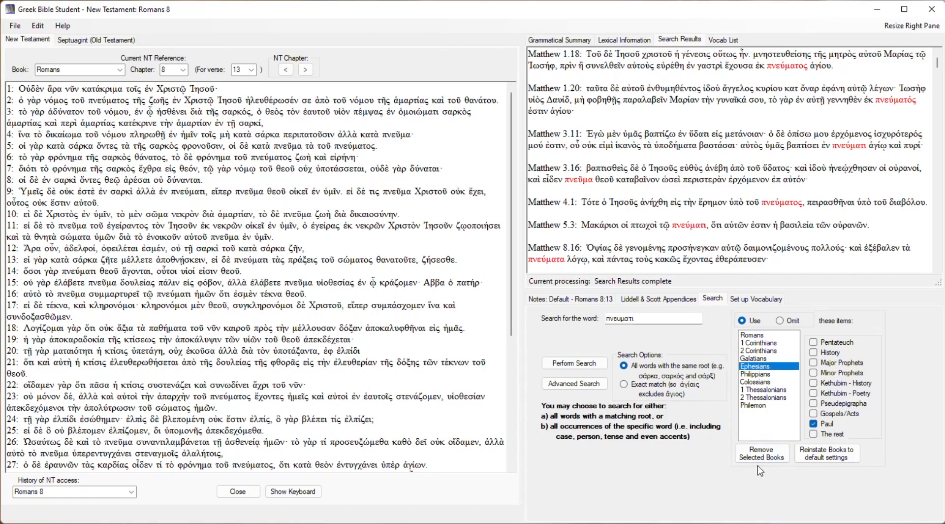
ctrl+click(755, 351)
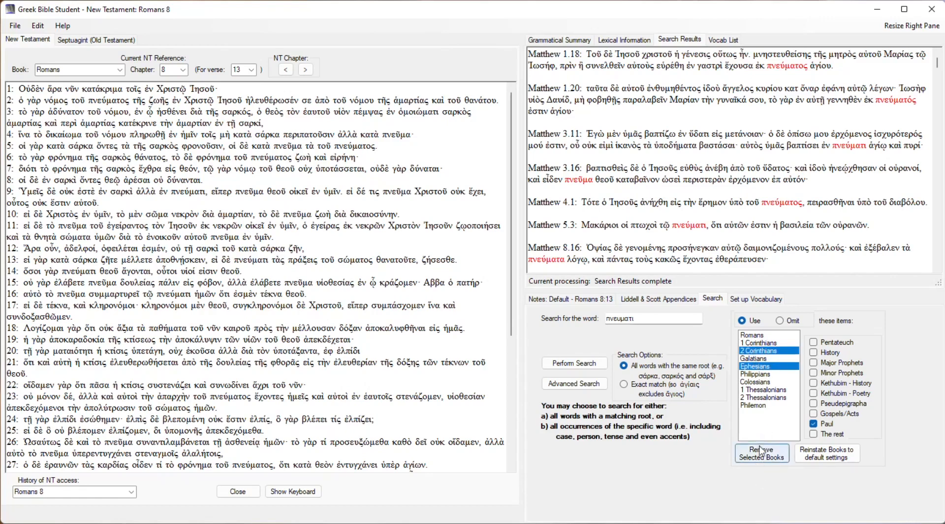
ctrl+click(766, 389)
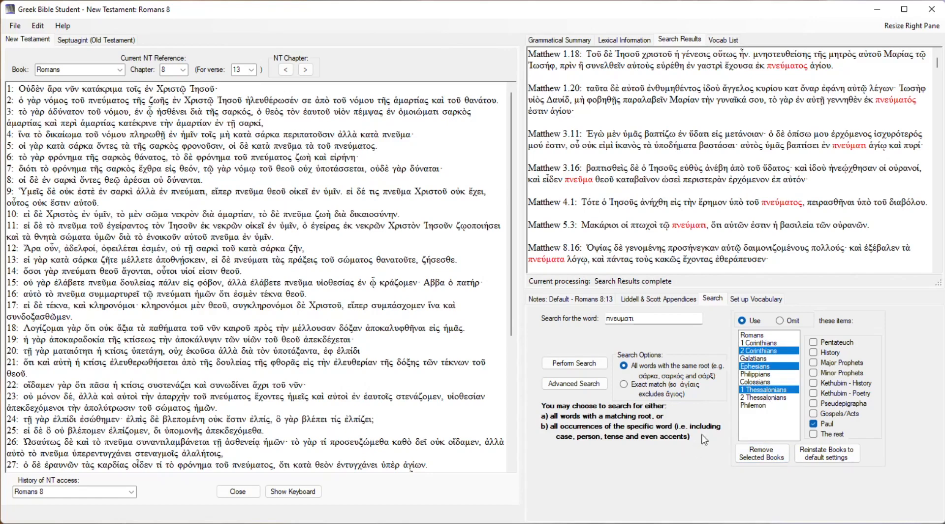
ctrl+click(762, 390)
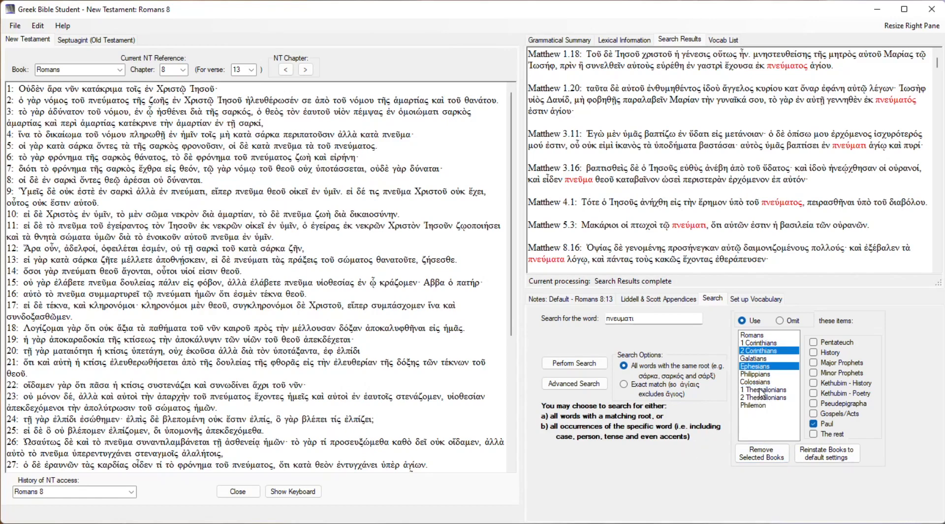
ctrl+click(759, 352)
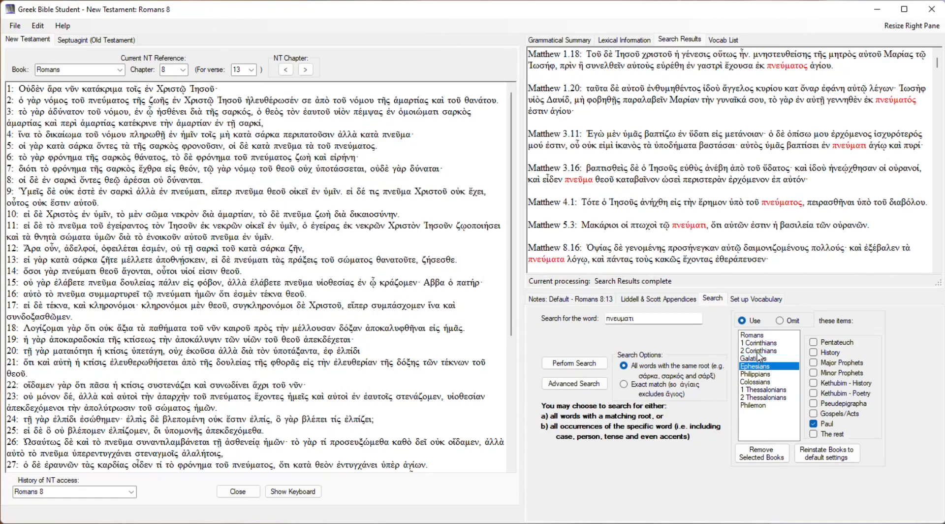
click(766, 456)
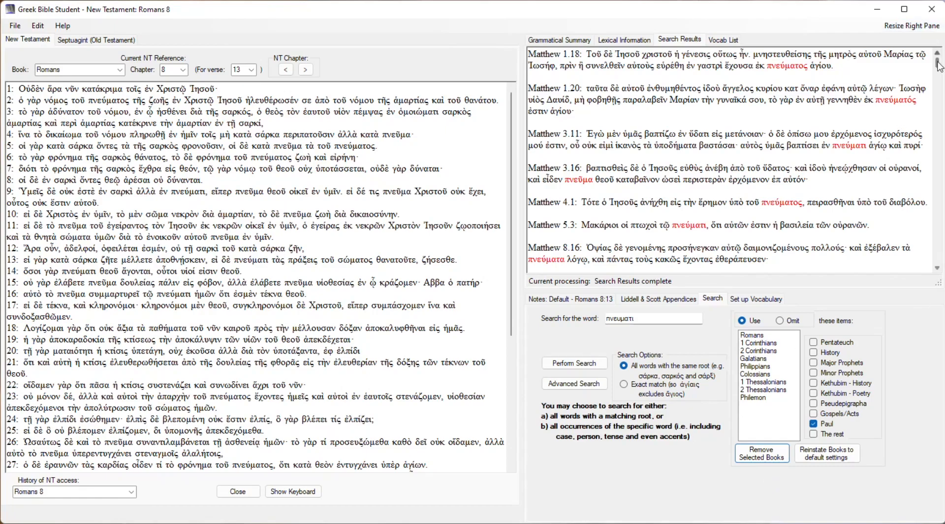
Search the remaining Pauline books for words with the same root as πνεύματι, and reinstate the books to default settings.
mouse_move(939, 67)
mouse_down()
mouse_move(931, 216)
mouse_move(937, 52)
mouse_up()
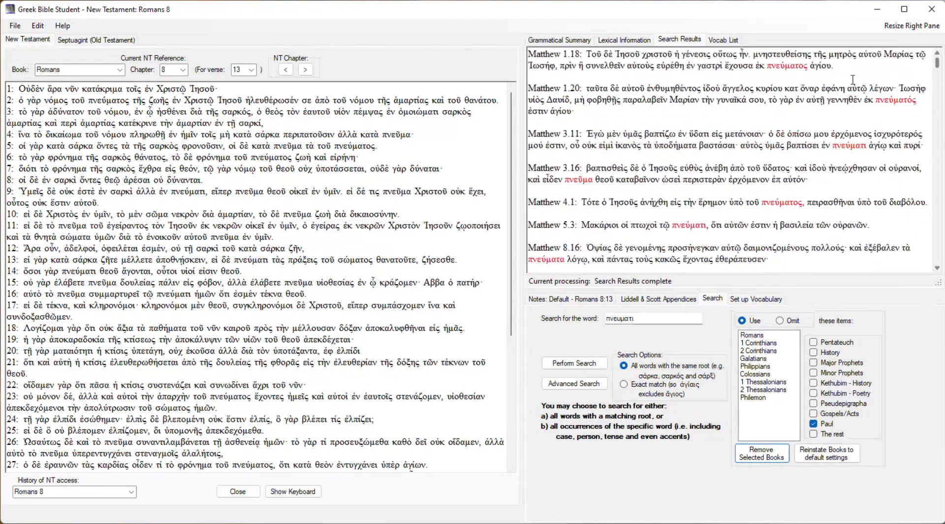
click(585, 367)
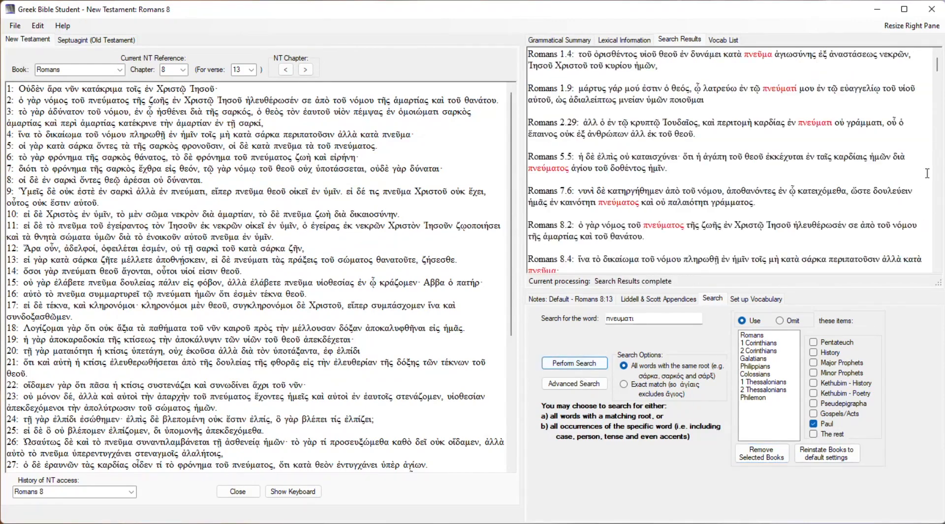
mouse_move(937, 64)
mouse_down()
mouse_move(927, 241)
mouse_move(927, 53)
mouse_up()
click(840, 458)
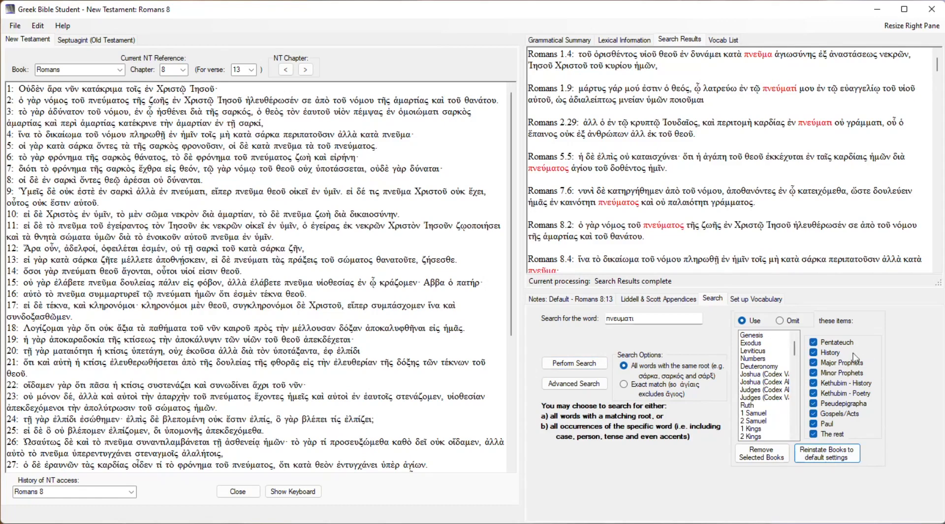
Try listing The rest, Paul and Gospels/Acts as books to omit, and reinstate the books to default settings.
click(782, 323)
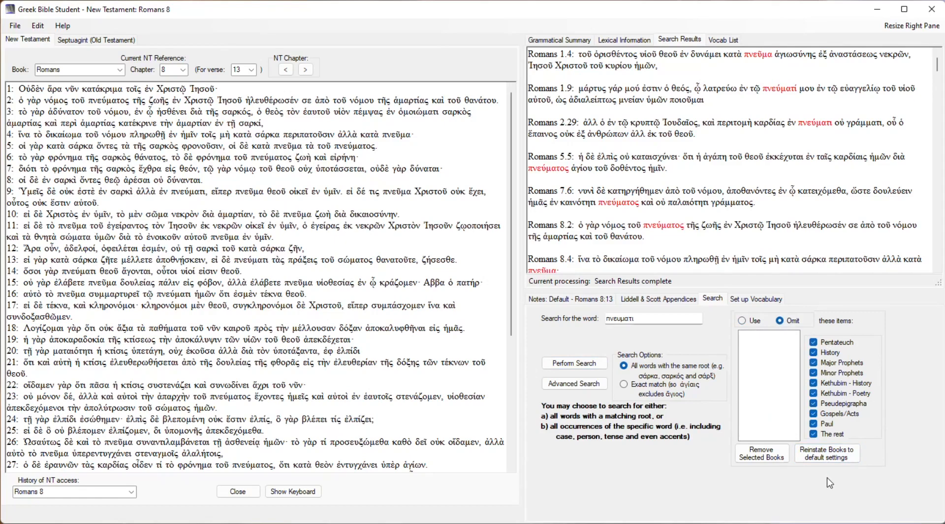
click(814, 435)
click(814, 424)
click(813, 414)
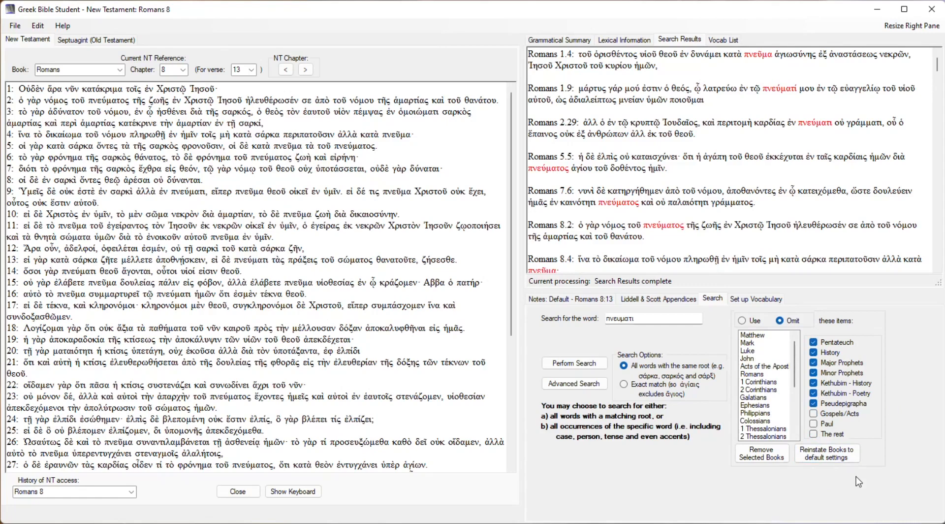
mouse_move(795, 365)
mouse_down()
mouse_move(803, 439)
mouse_move(802, 362)
mouse_up()
click(823, 454)
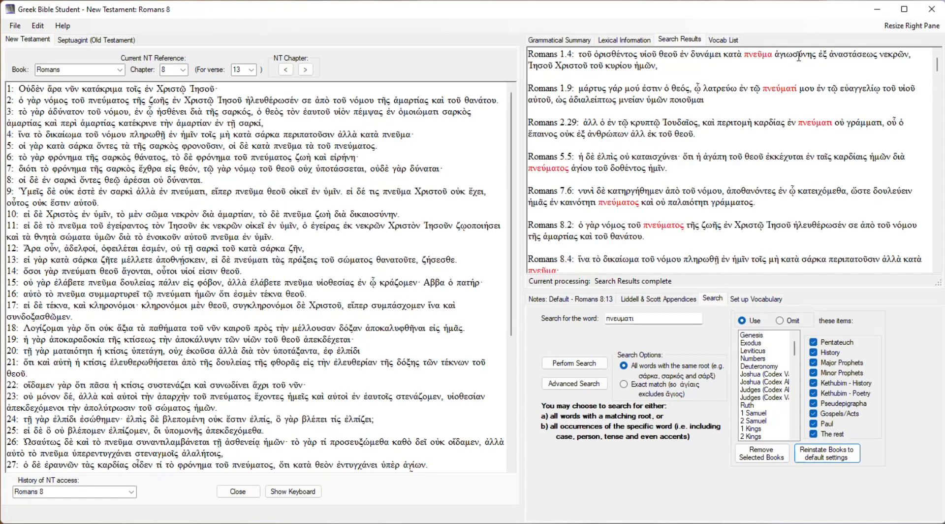
Search for exact matches of πνεύματι while omitting Gospels/Acts, Paul and The rest, and examine the results.
click(624, 385)
click(781, 321)
click(813, 414)
click(814, 424)
click(814, 433)
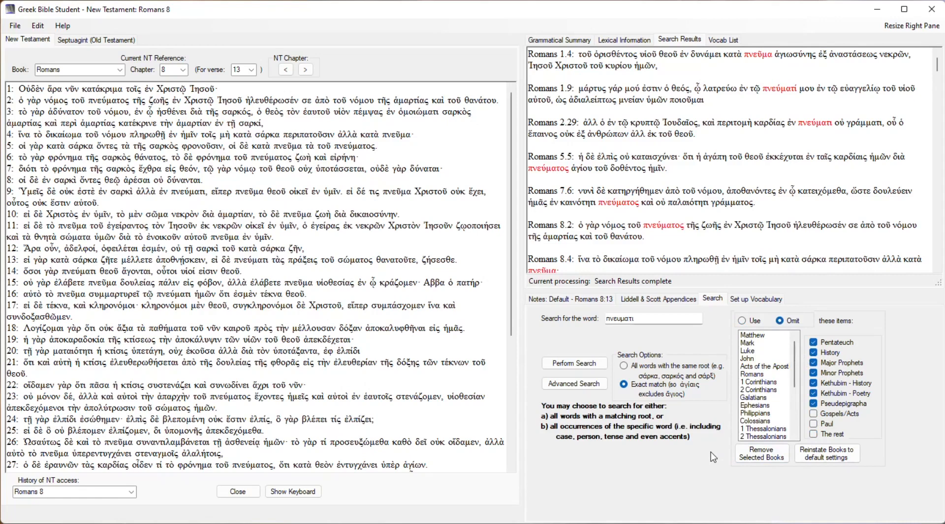
click(581, 364)
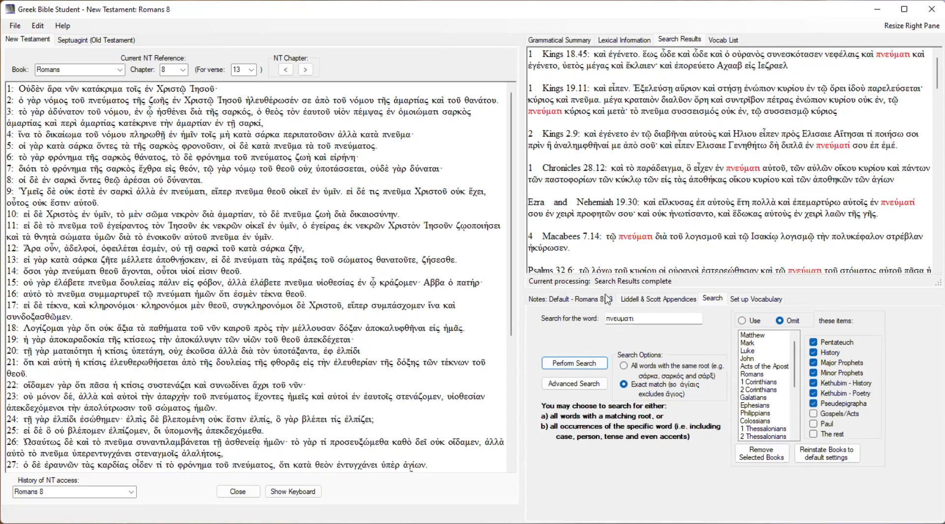
click(938, 151)
drag(938, 114, 941, 84)
Set the search back to all words with the same root and reinstate the books to default settings.
click(625, 366)
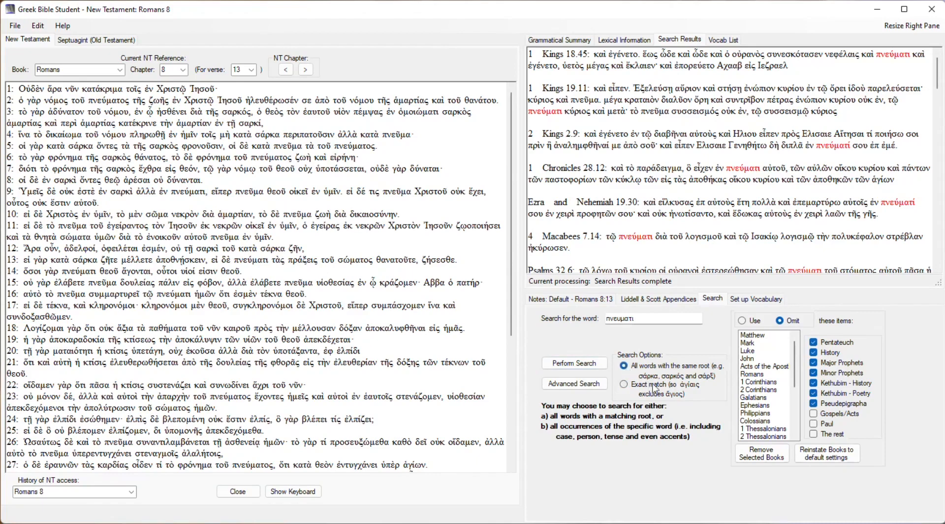
click(828, 453)
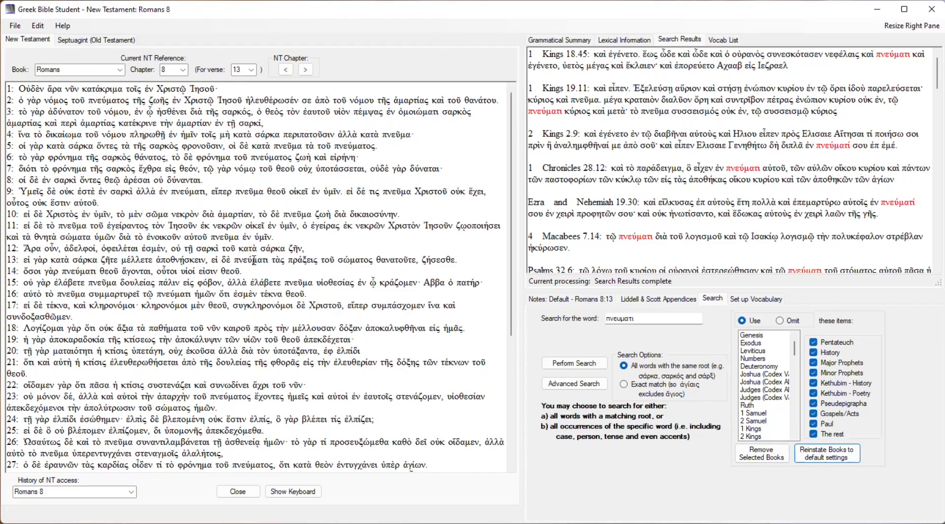
Set σώματος from Romans 8:13 as the secondary search word.
click(349, 260)
right_click(362, 260)
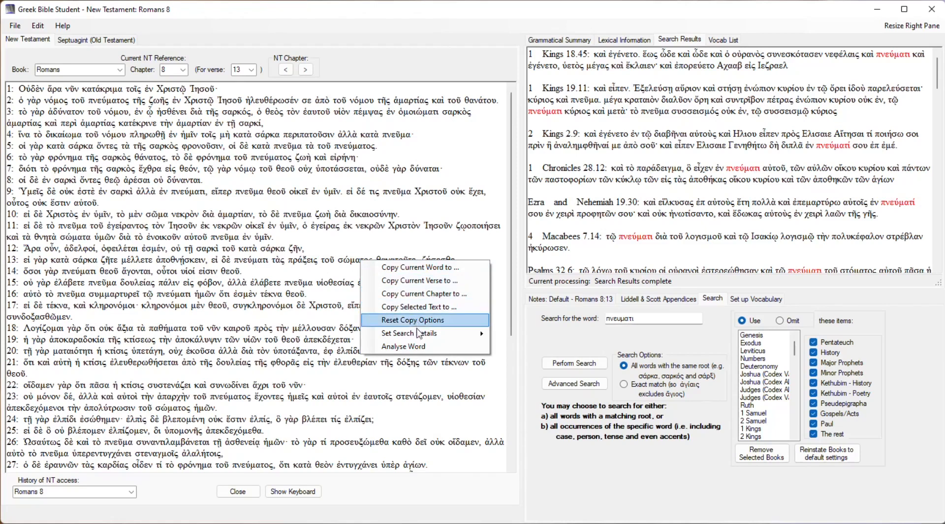
mouse_move(417, 335)
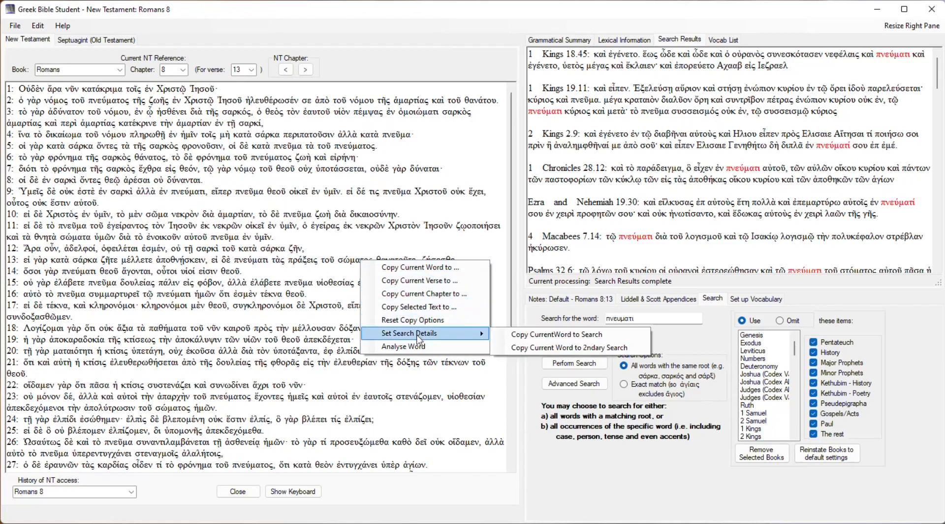
click(556, 348)
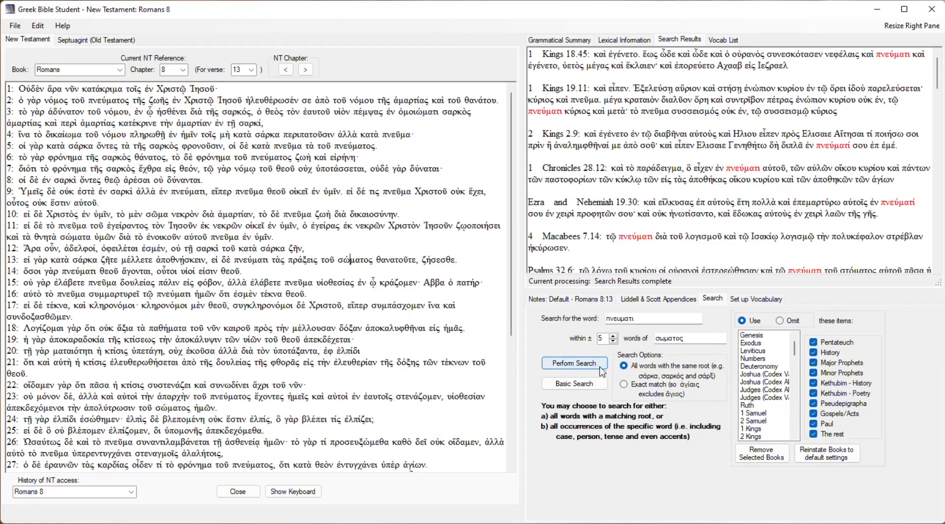
Search all books for words with the root of πνεύματι within 5 words of σώματος, and examine the results.
click(576, 364)
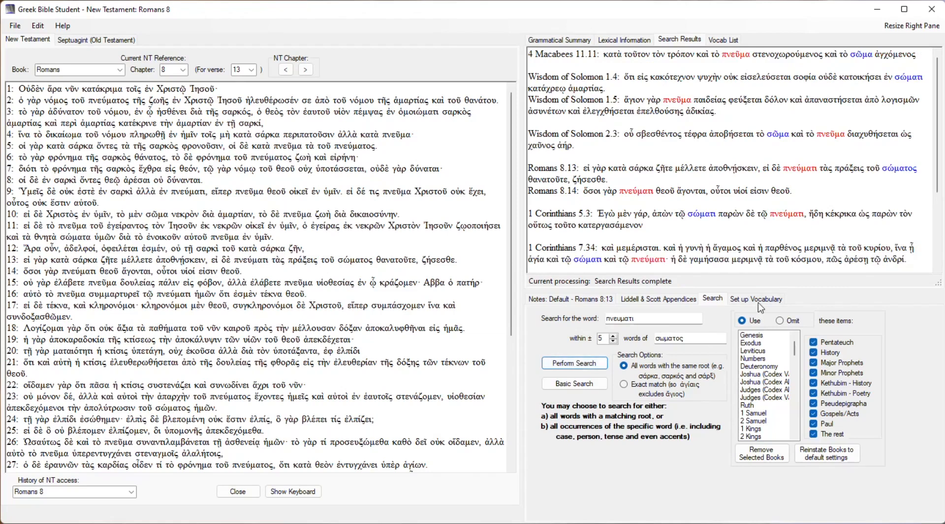
mouse_move(937, 195)
mouse_down()
mouse_move(936, 206)
mouse_move(937, 198)
mouse_up()
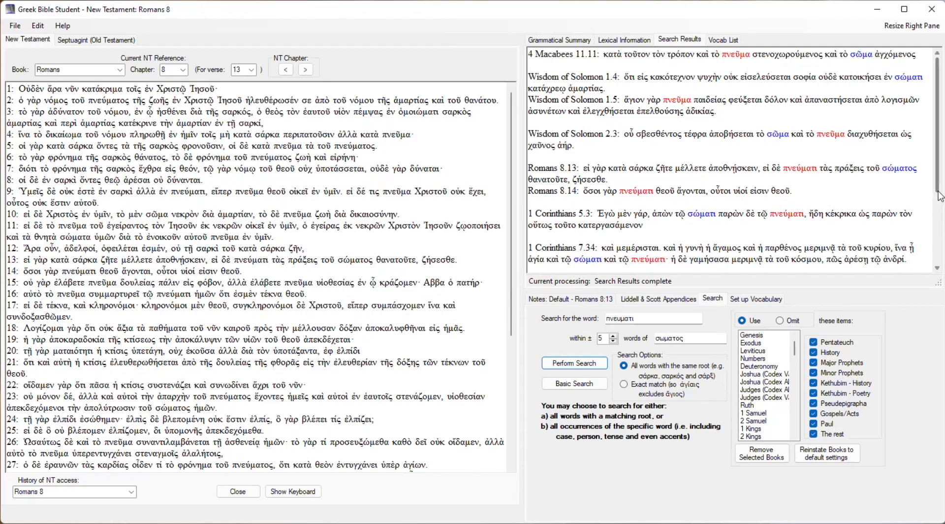
drag(939, 190, 937, 270)
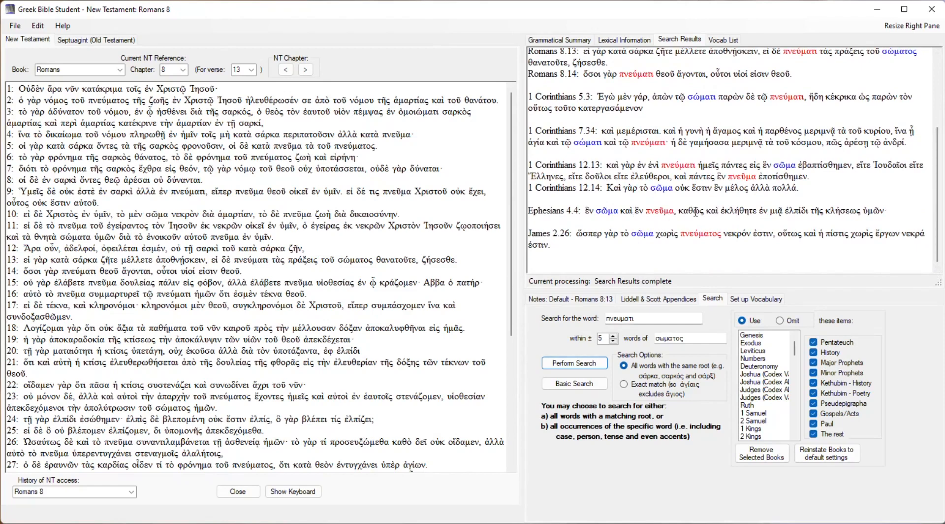
Examine the options for copying all results or a single result from the Ephesians 4.4 search result.
right_click(695, 212)
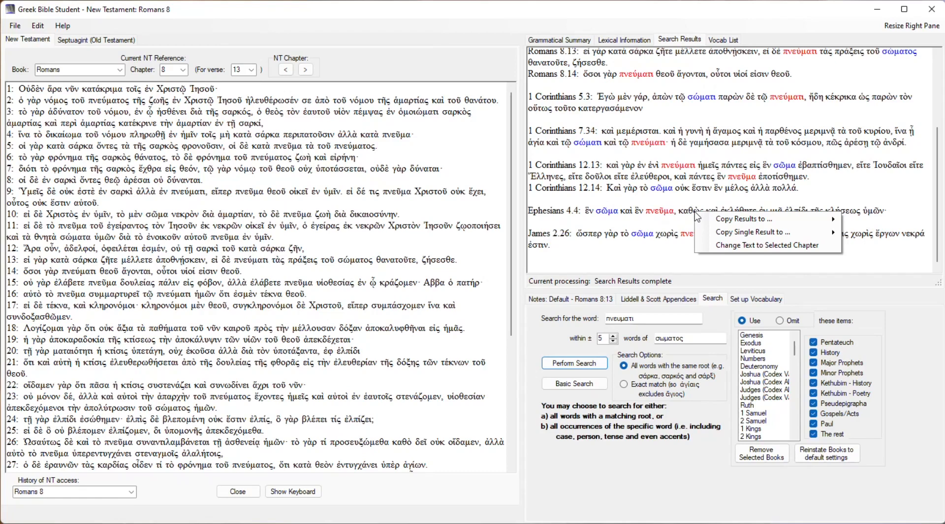
mouse_move(724, 222)
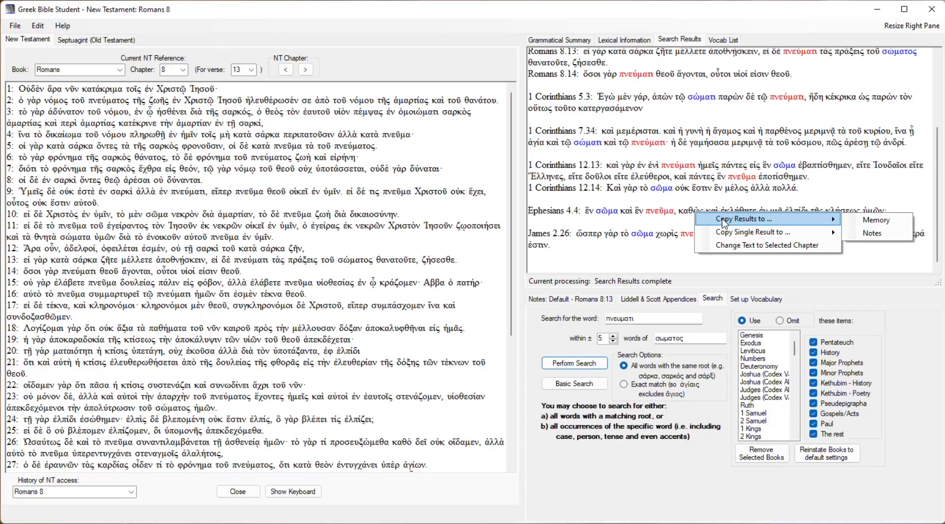
mouse_move(752, 235)
click(675, 213)
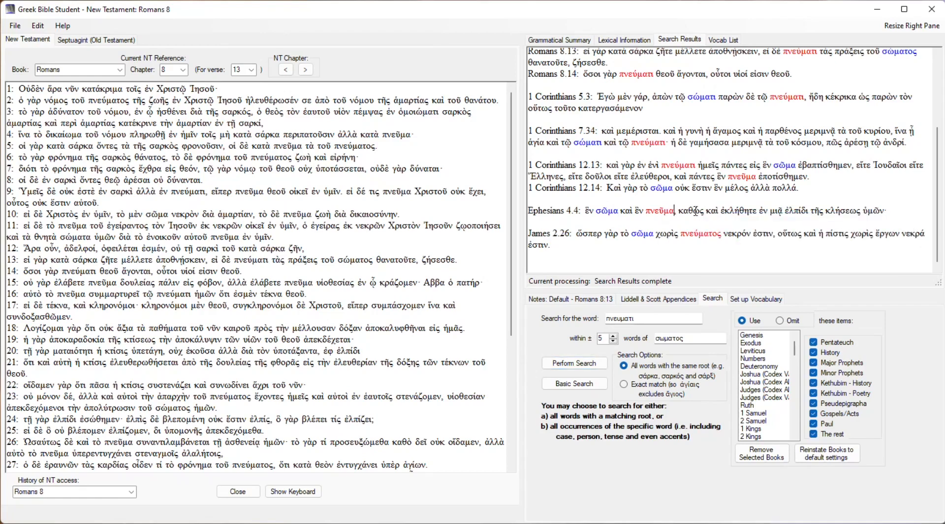
Change the text to the chapter of the Ephesians 4.4 search result, and return to Romans 8 from the access history.
right_click(695, 211)
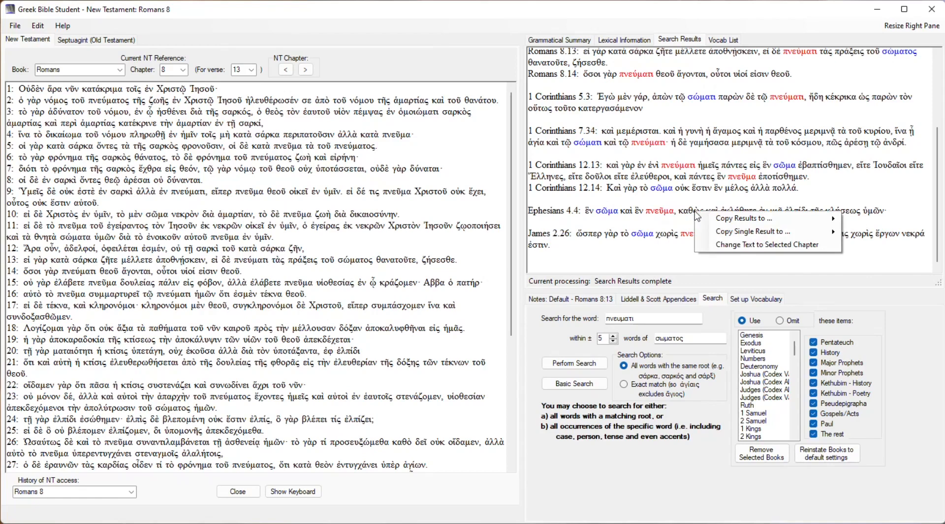
click(754, 247)
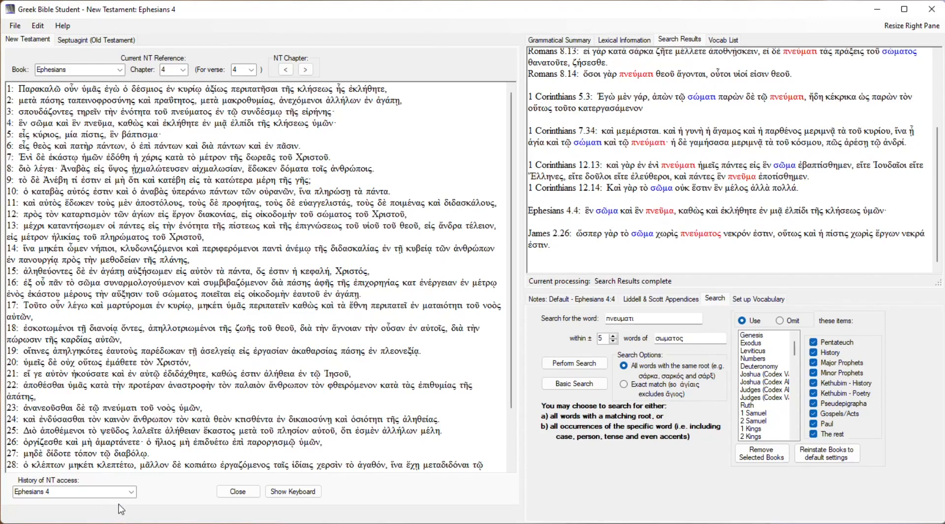
click(132, 492)
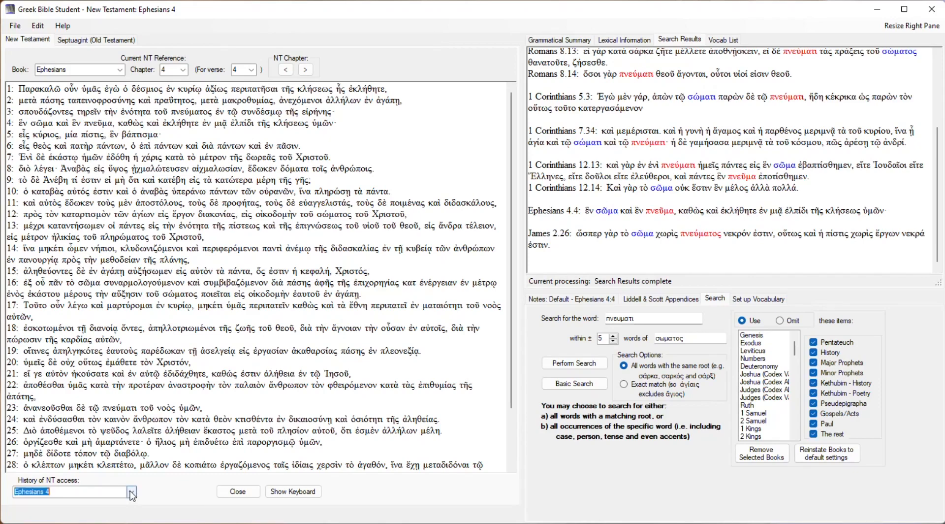
click(100, 512)
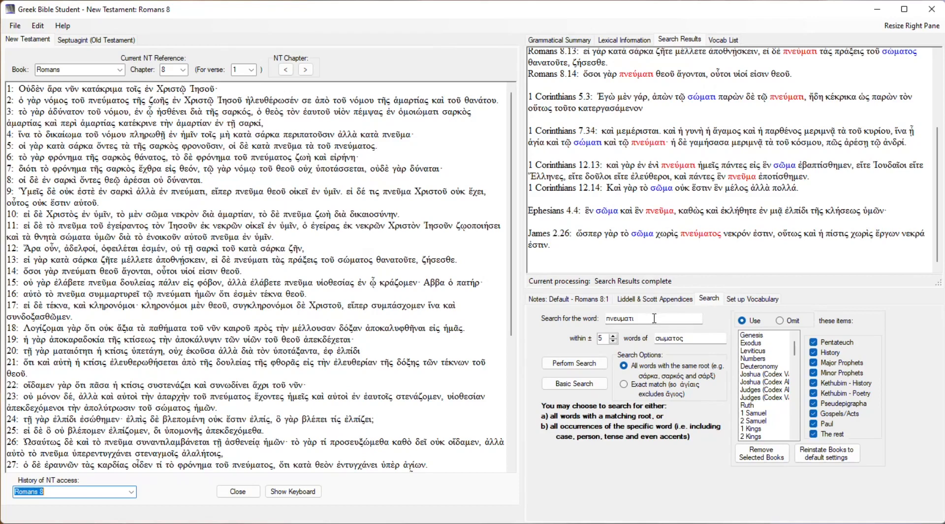
Switch to the basic single-word search and compose the word ἐχειν with the on-screen Greek keyboard.
click(582, 388)
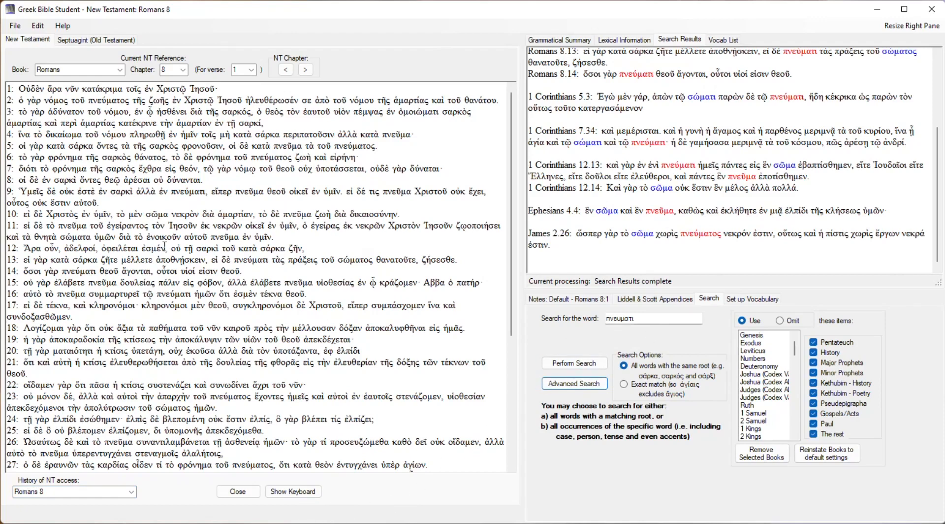
click(311, 496)
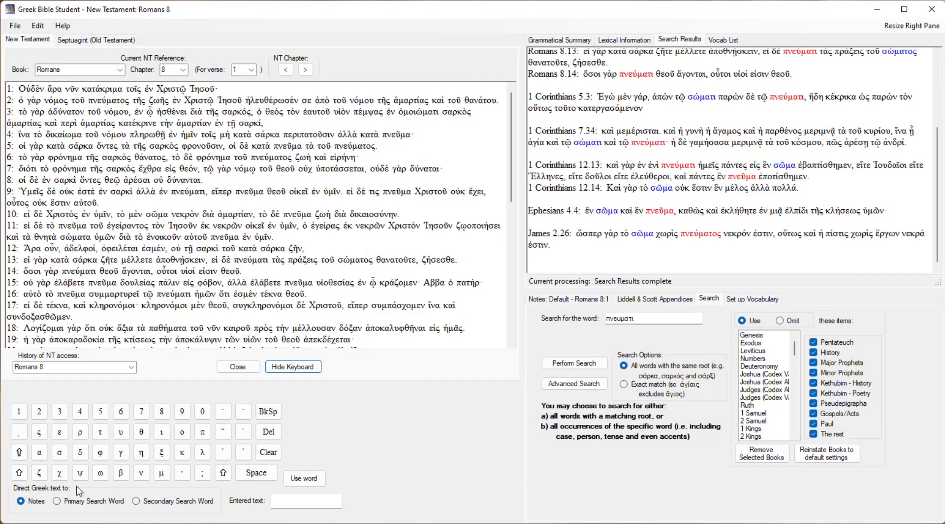
click(62, 435)
click(244, 452)
click(59, 473)
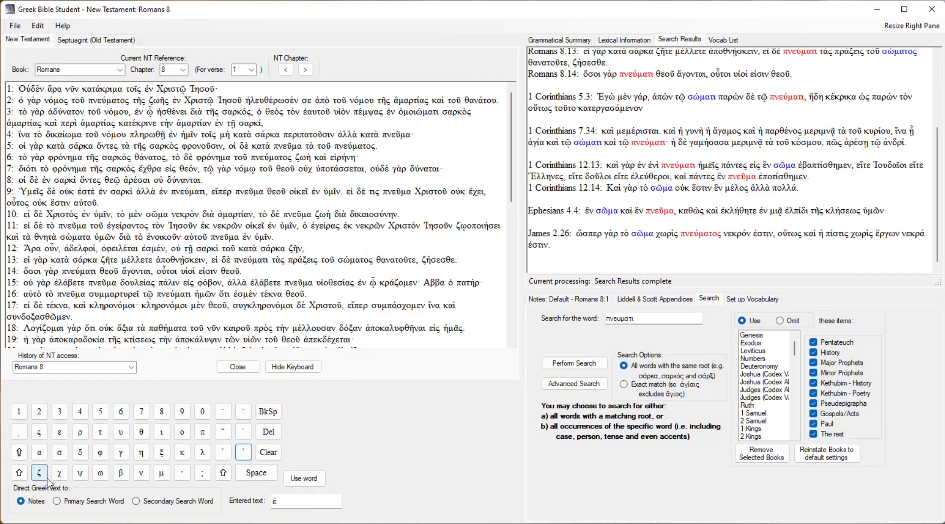
click(60, 432)
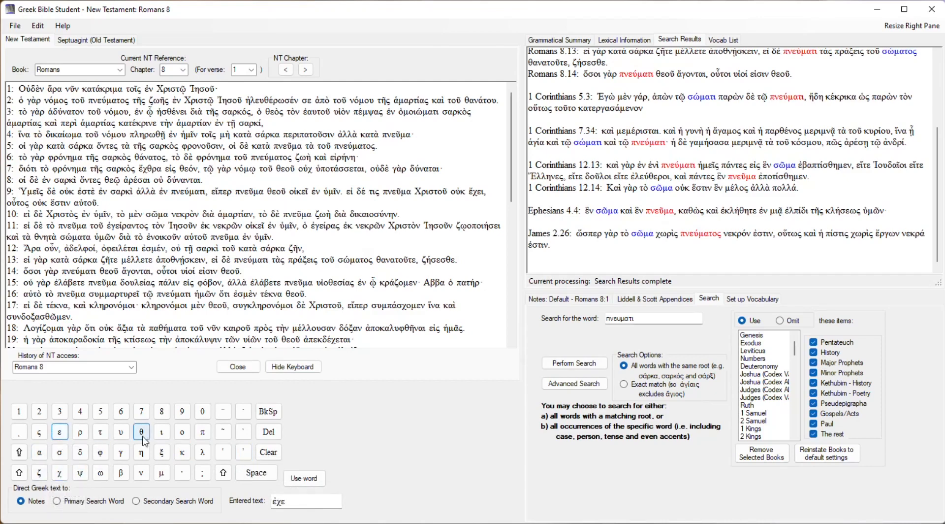
click(161, 432)
click(141, 473)
Set the composed ἐχειν as the primary search word and search all books for words with the same root.
click(105, 502)
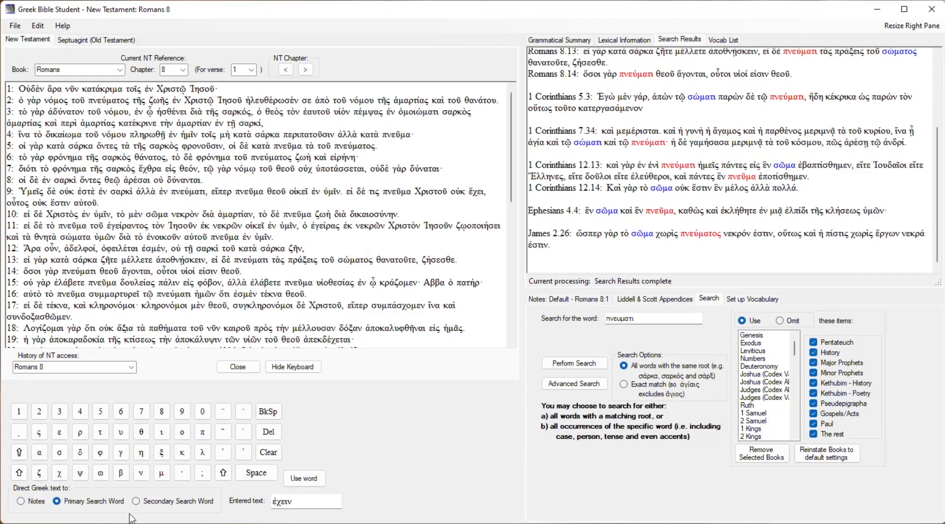
click(320, 483)
click(582, 365)
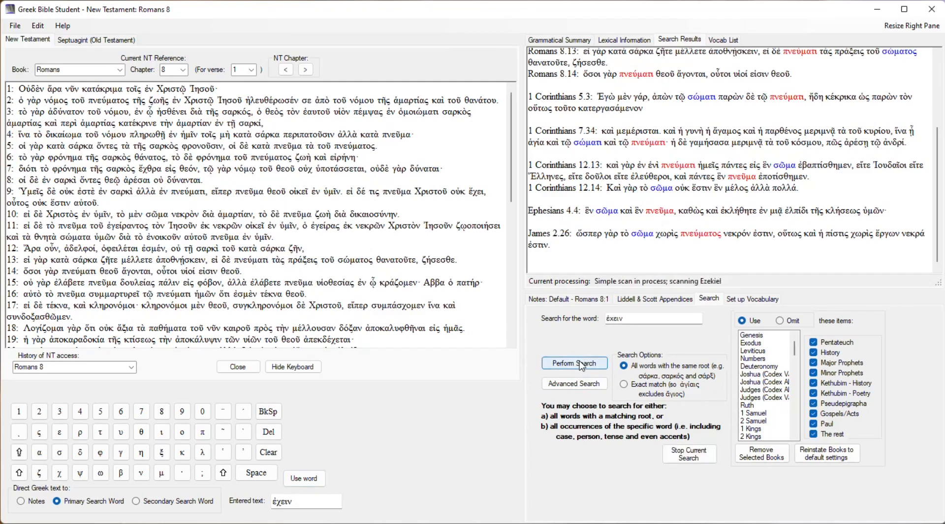
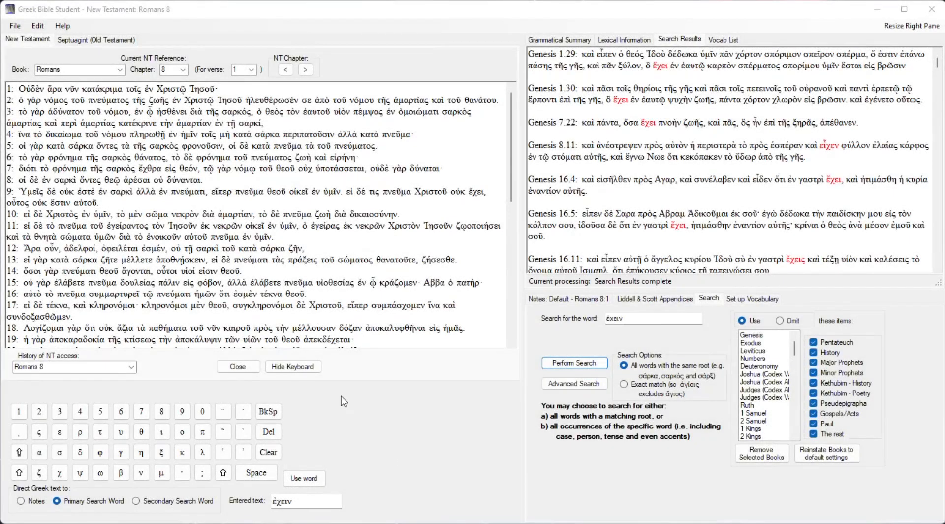
Hide the on-screen keyboard and make Romans 8:13 the current verse for setting up a vocabulary list.
click(293, 367)
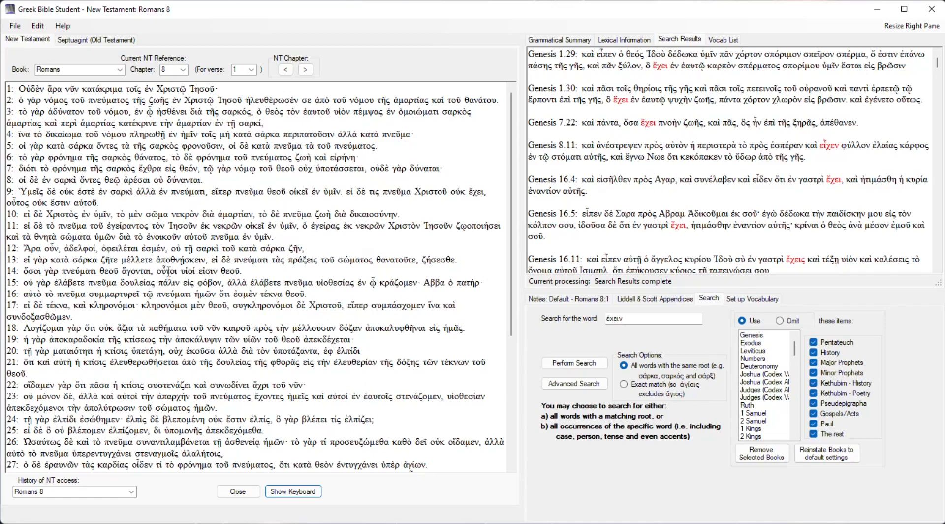
click(180, 259)
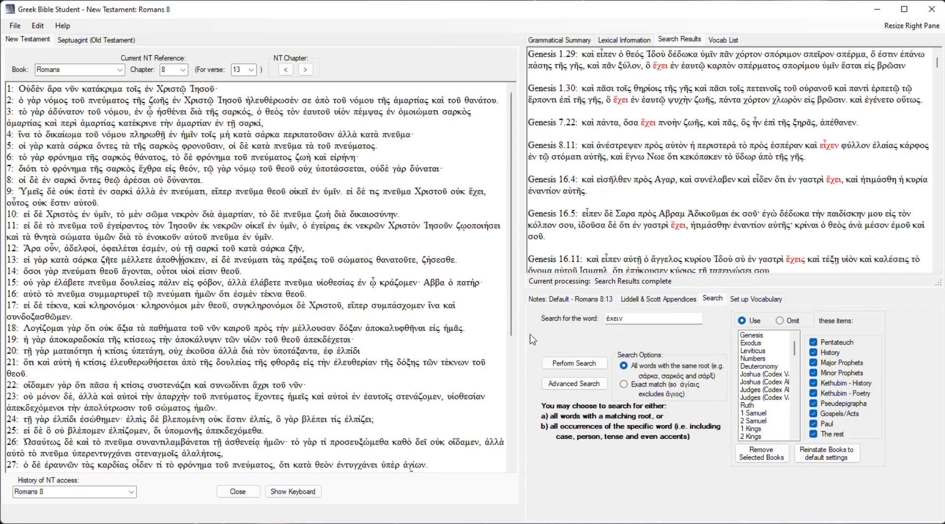
click(763, 302)
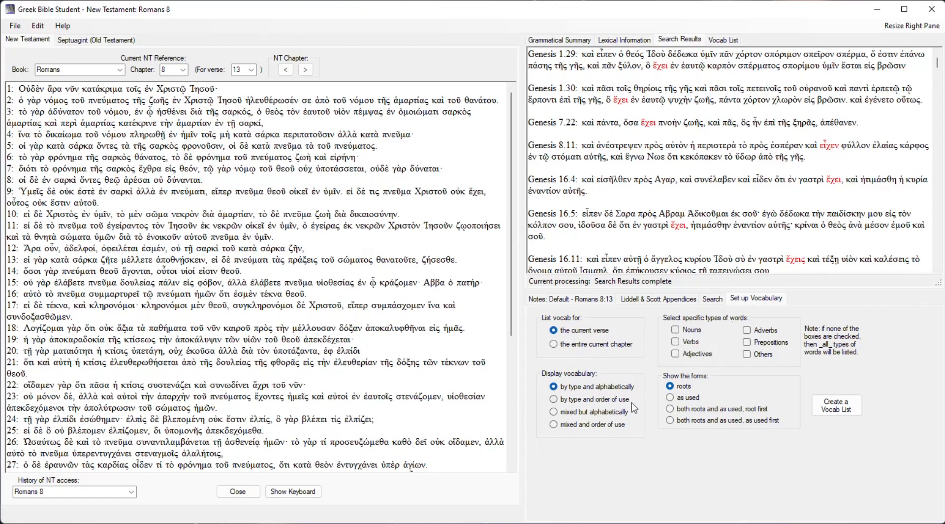
Create a vocabulary list of the current verse's nouns and verbs, showing both roots and as used, root first.
click(677, 330)
click(675, 343)
click(713, 410)
click(840, 409)
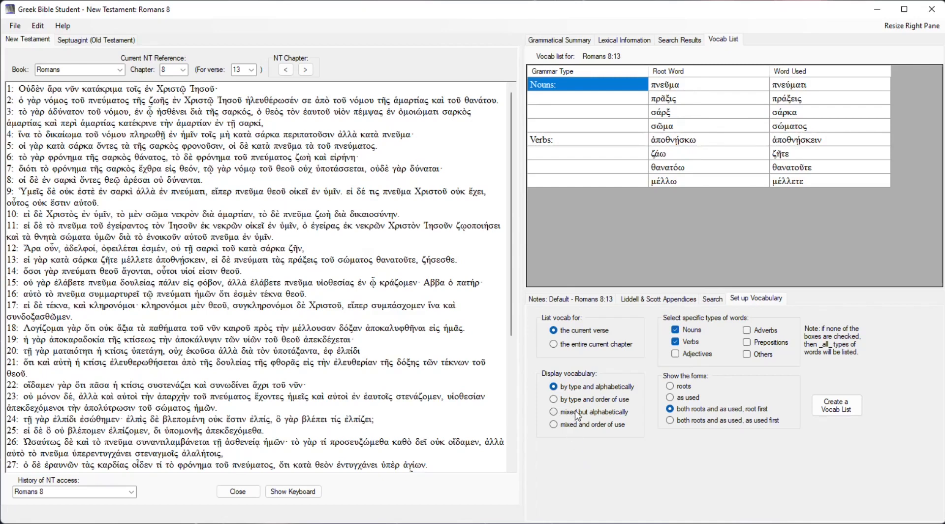
Recreate the noun and verb list by type and order of use, and again as mixed and order of use.
click(555, 400)
click(857, 413)
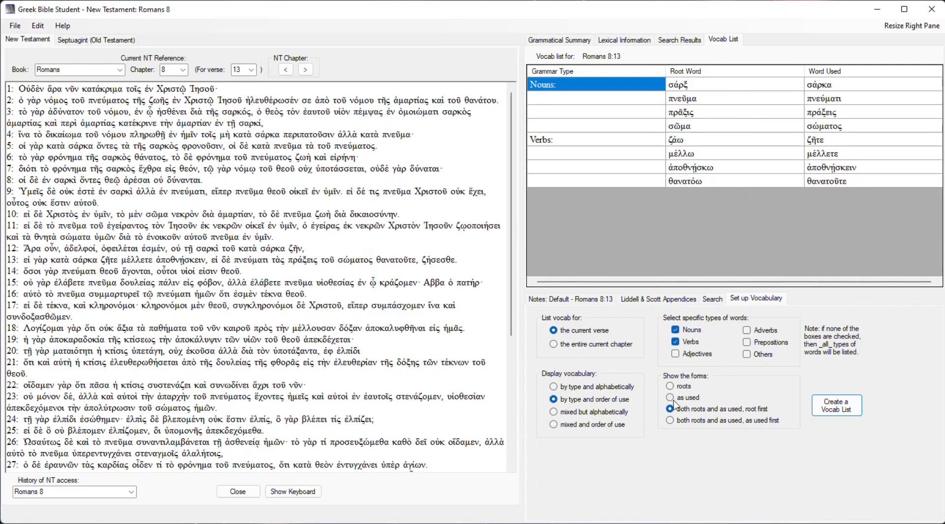
click(554, 412)
click(554, 424)
click(838, 415)
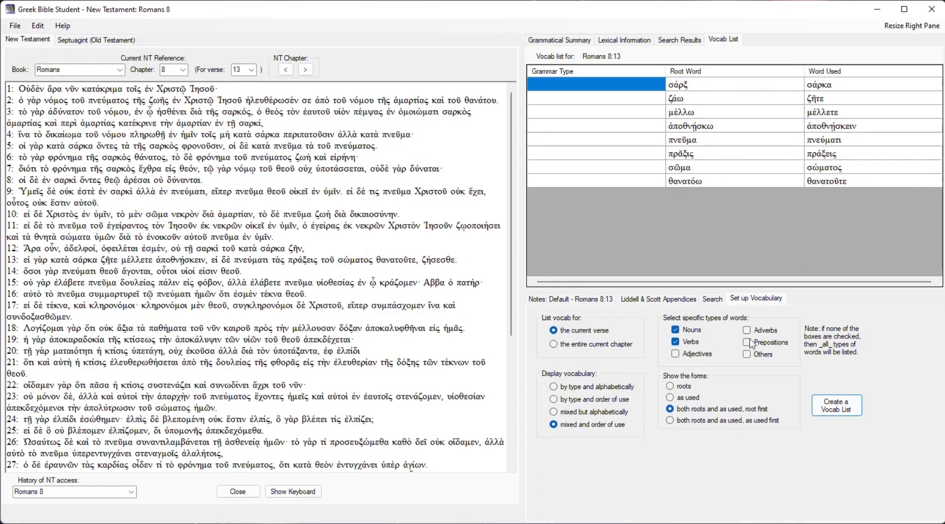
Remove the noun and verb filters and recreate the list for all word types, ending with display by type and alphabetically.
click(674, 343)
click(678, 330)
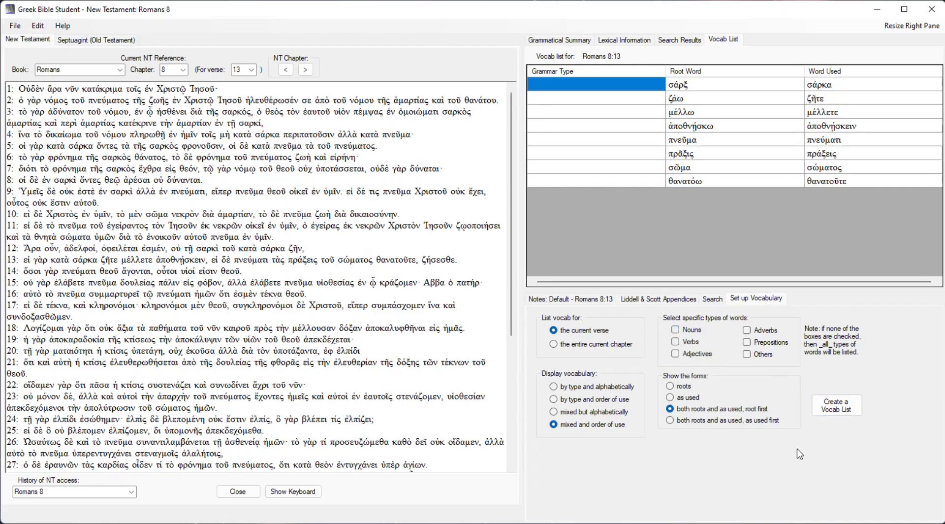
click(837, 409)
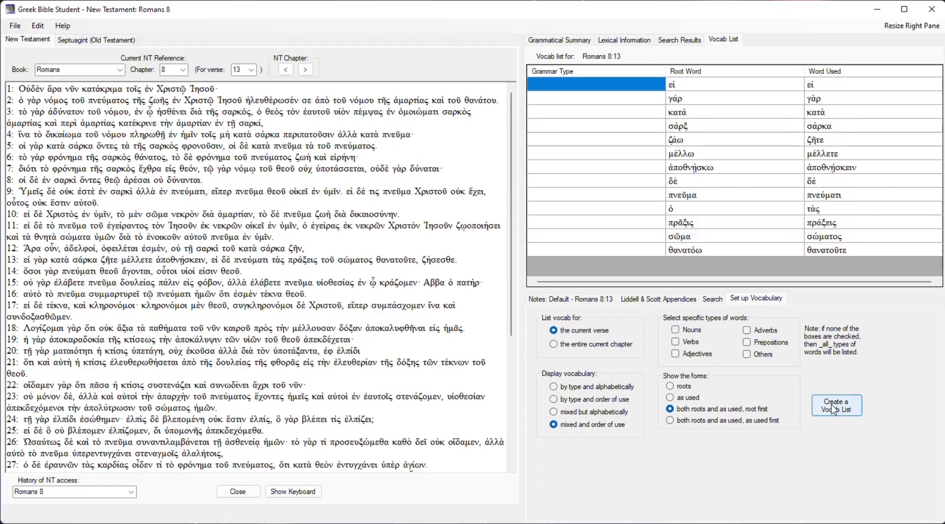
click(629, 389)
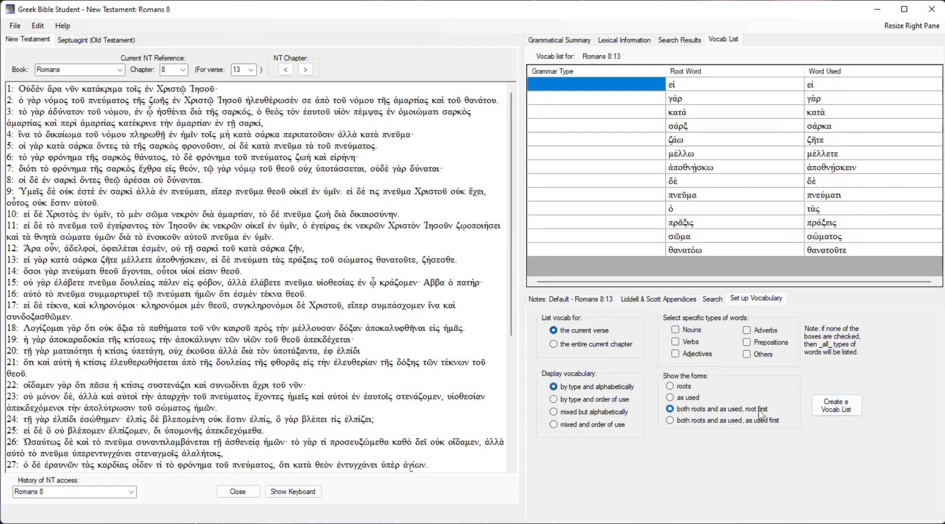
click(829, 410)
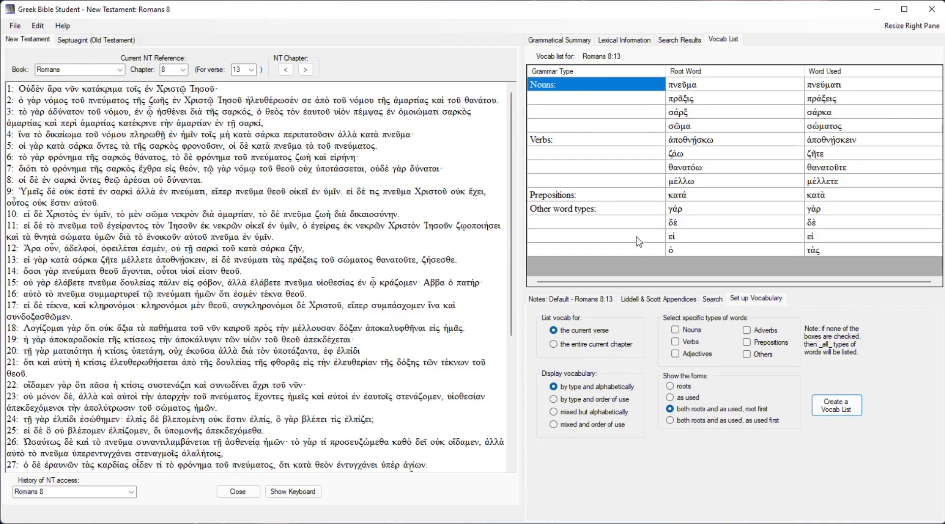
Copy the current vocabulary list as text to the notes.
right_click(649, 174)
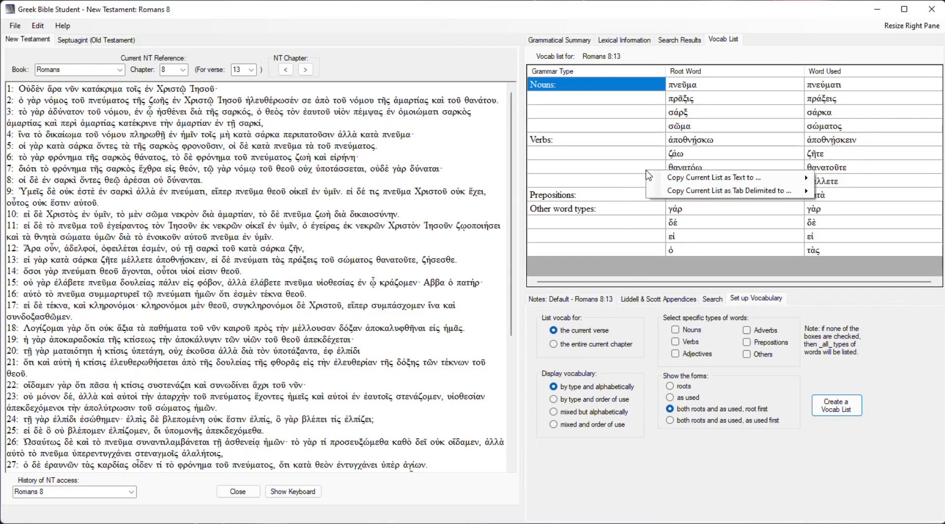
mouse_move(687, 180)
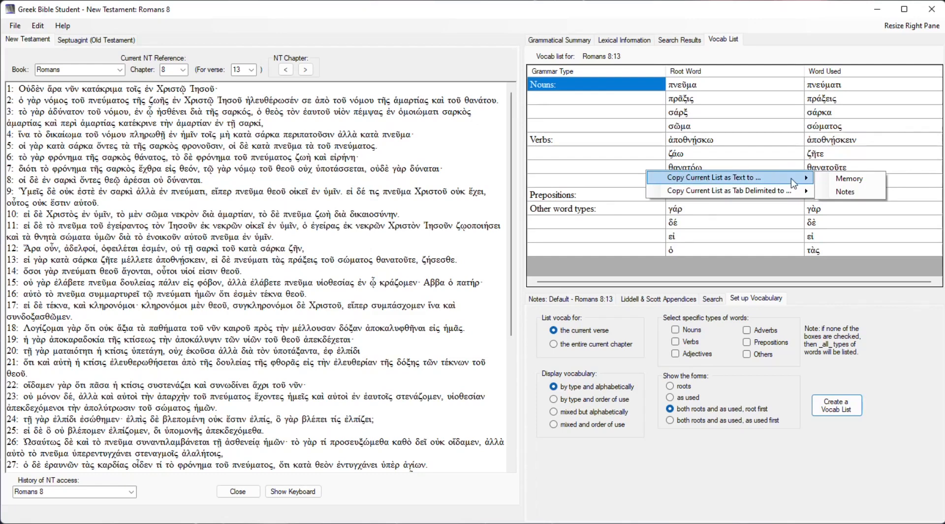
click(843, 195)
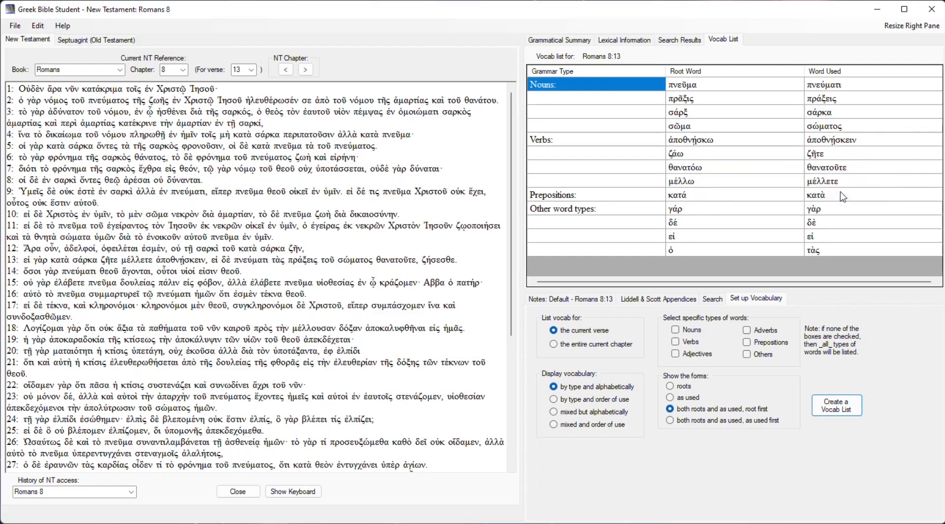
Examine the destinations for a tab-delimited copy of the list, and review the copied vocabulary text in the notes.
right_click(651, 163)
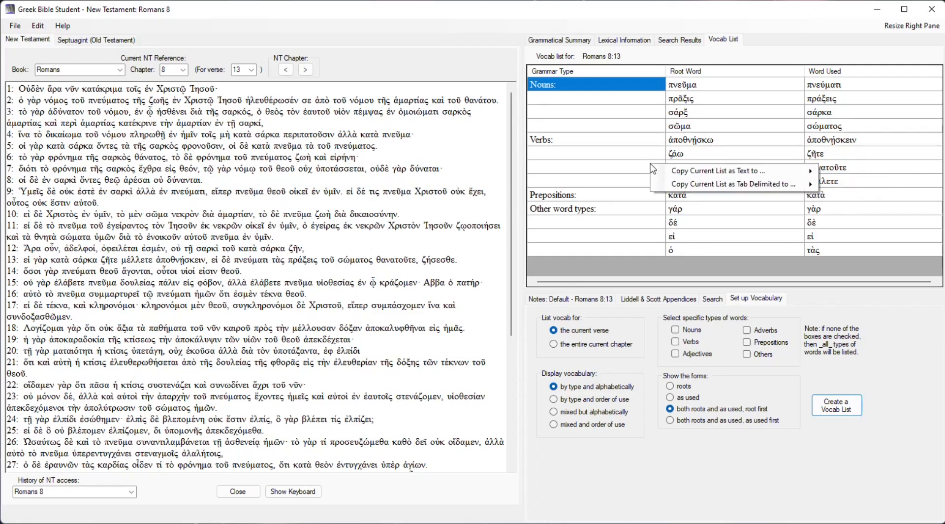
mouse_move(750, 194)
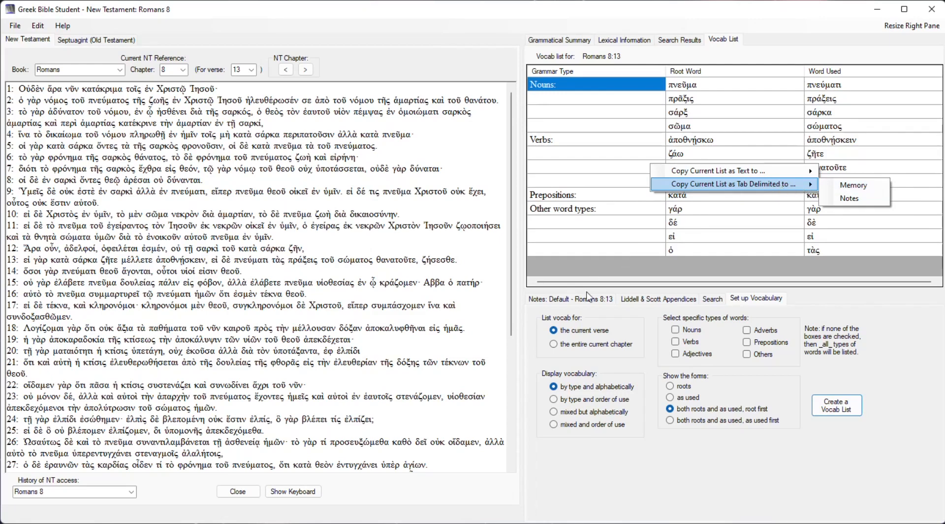
click(565, 299)
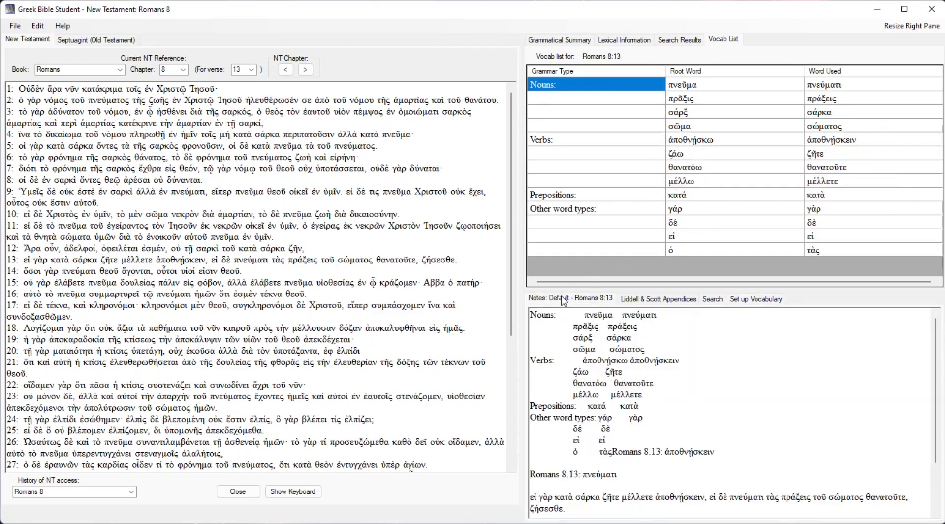
scroll(666, 420, down, 2)
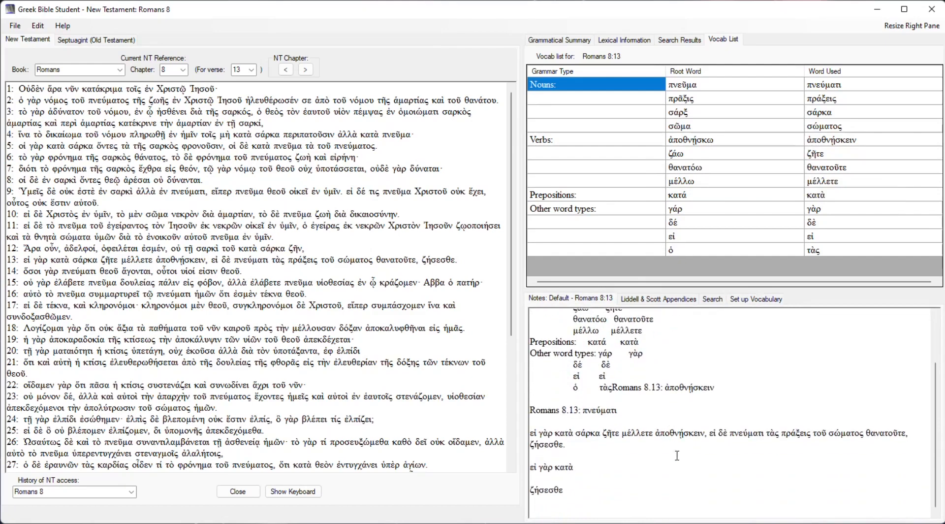
scroll(679, 459, up, 2)
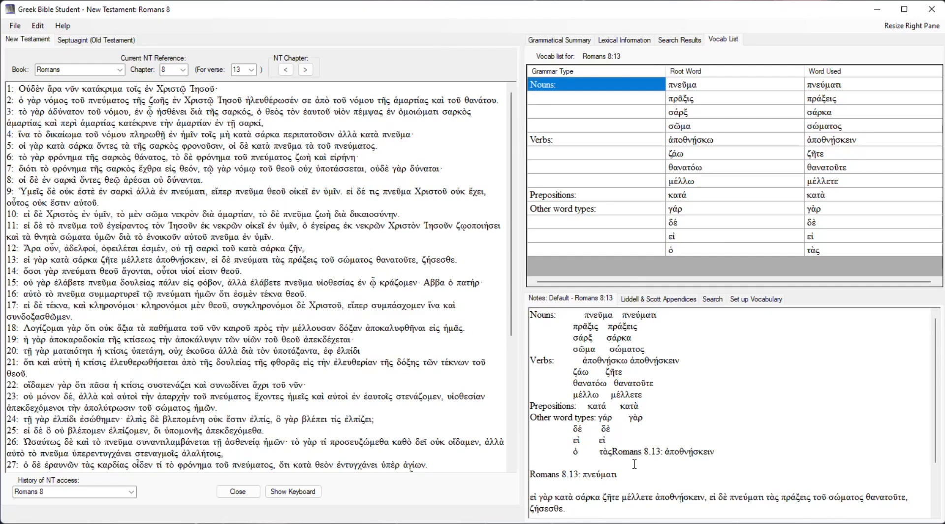
Separate the copied vocabulary list from the Romans 8.13 note below it and delete the list from the notes.
click(614, 452)
key(Return)
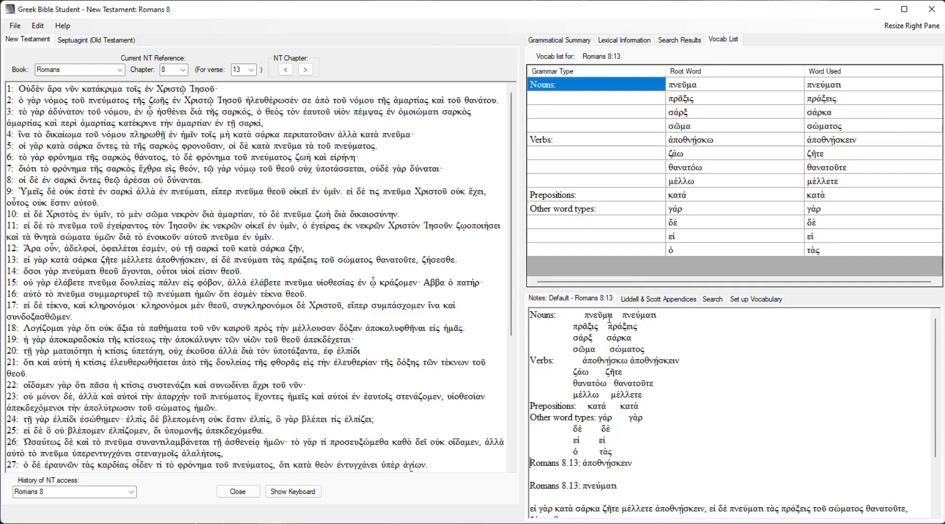
drag(630, 455, 502, 298)
key(Delete)
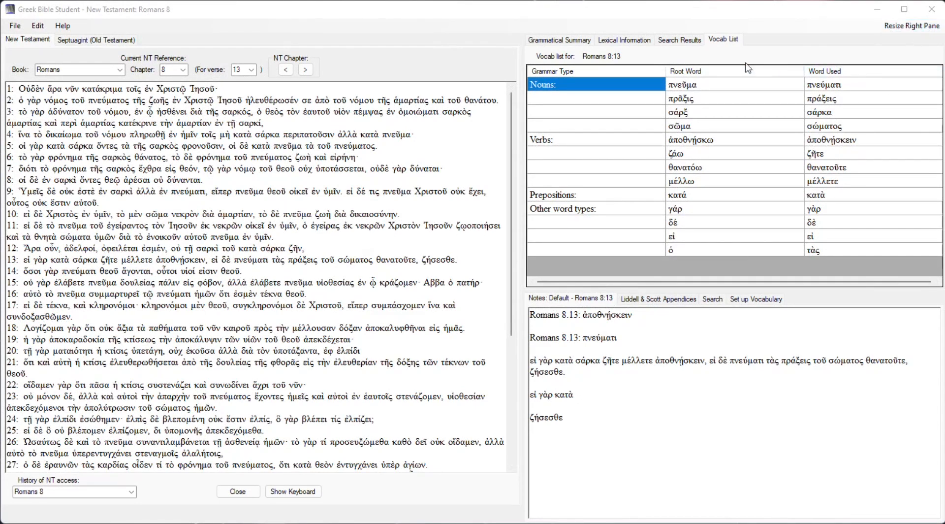
Show the search results with the top part of the right pane maximised, and equalise both parts again.
click(671, 43)
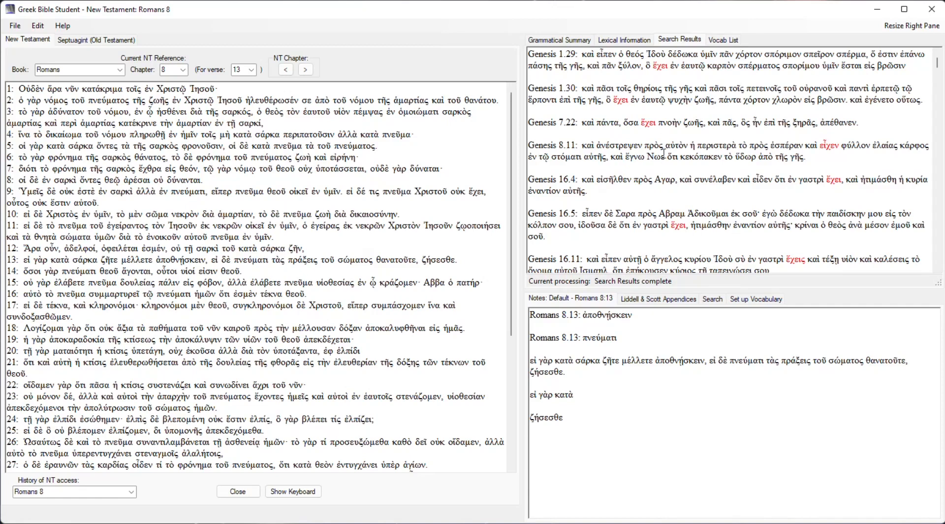
click(904, 27)
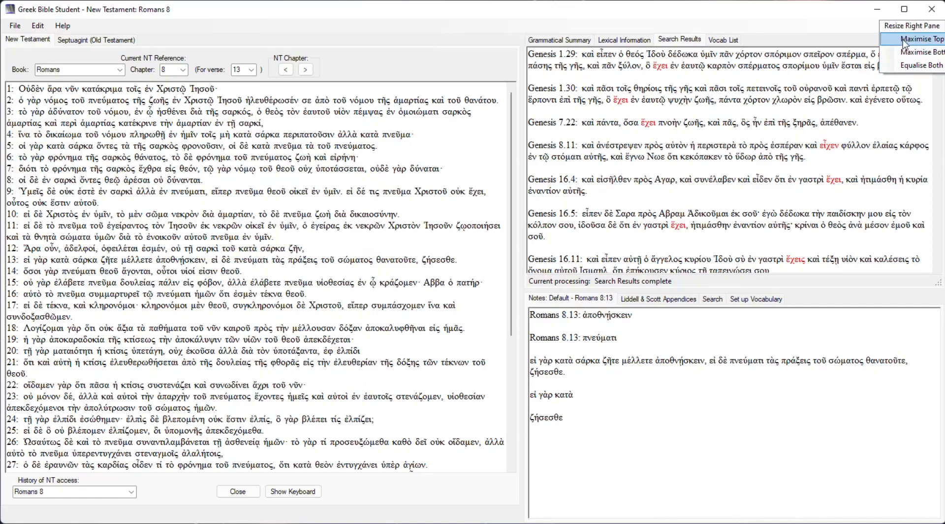
click(903, 39)
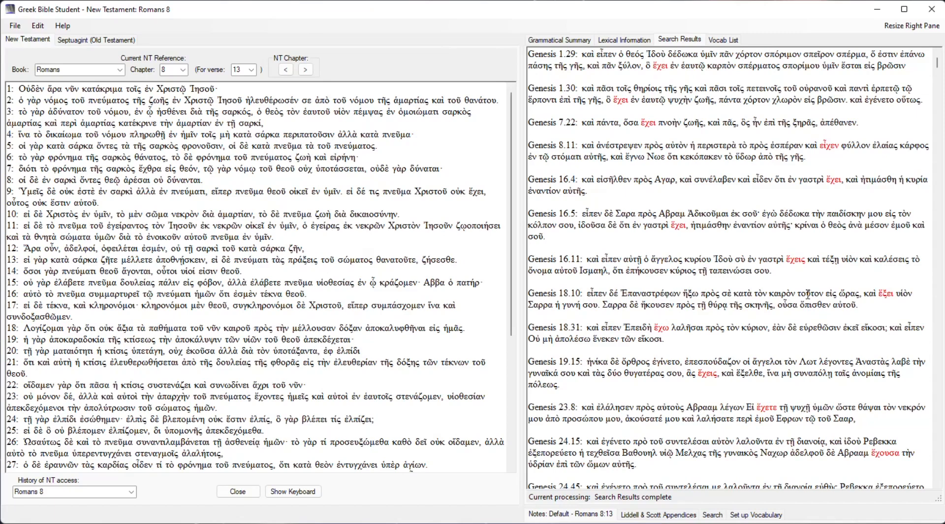
click(912, 28)
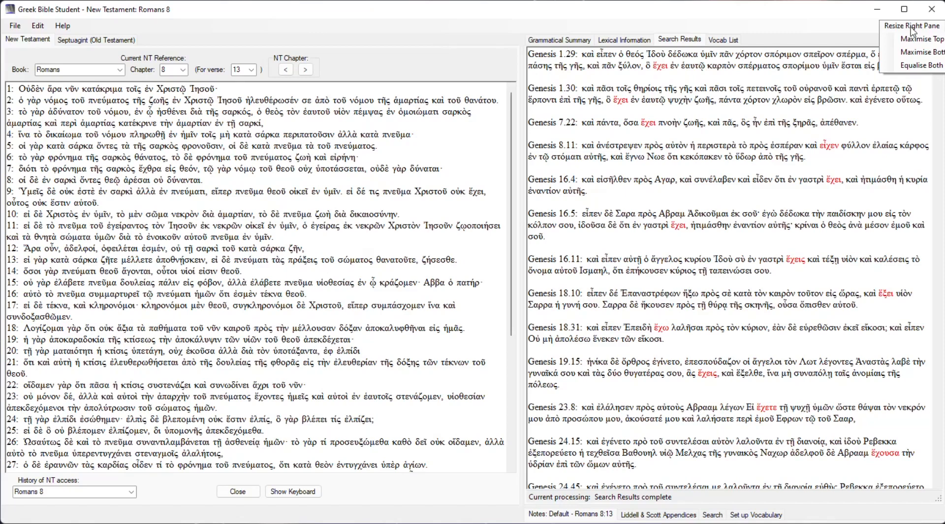
click(915, 66)
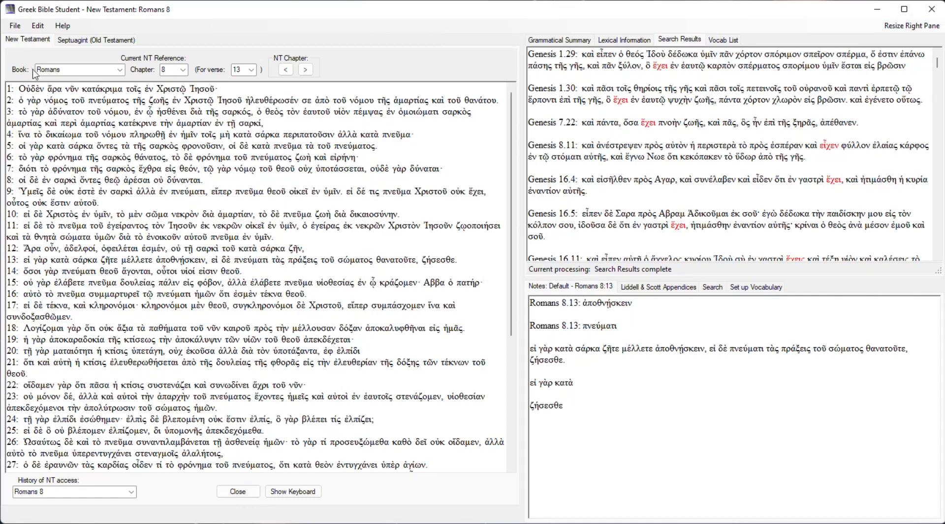
Open the preferences and review the colour and font settings for the New Testament and Septuagint texts.
click(16, 27)
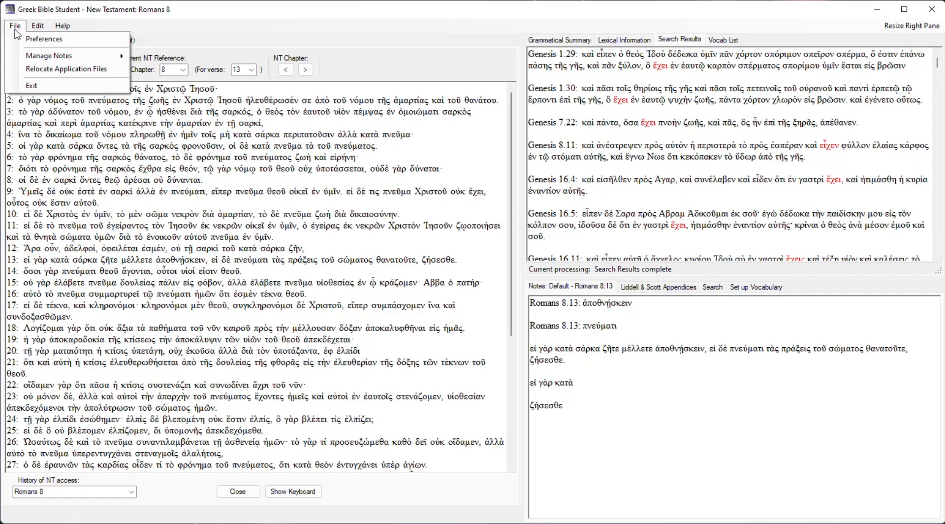
click(15, 28)
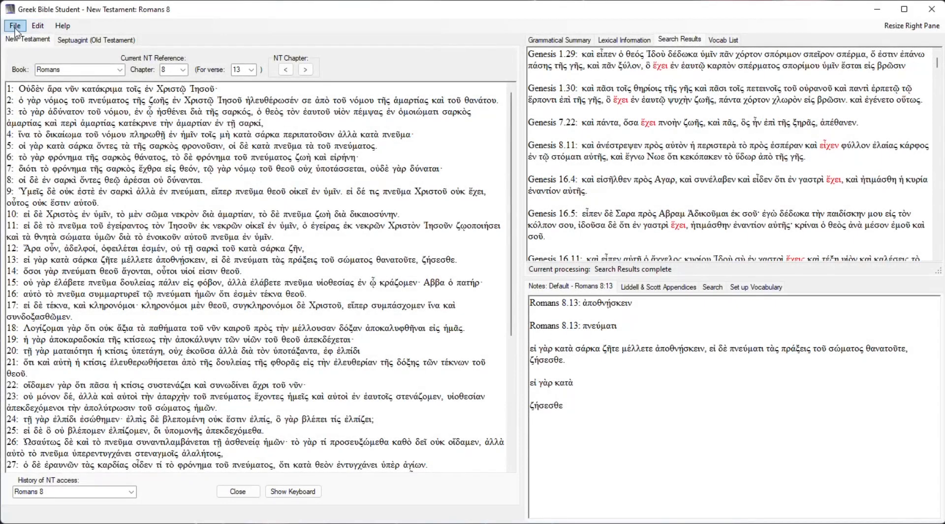
click(15, 27)
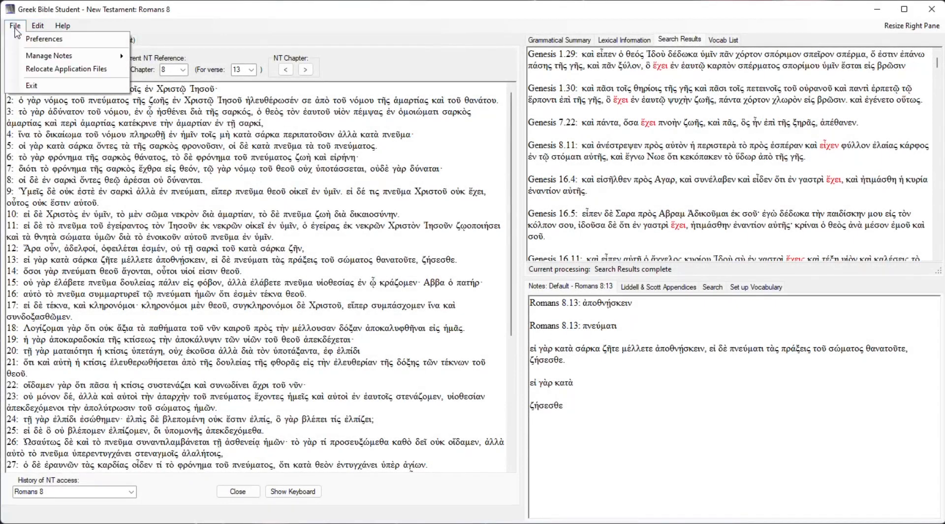
click(55, 44)
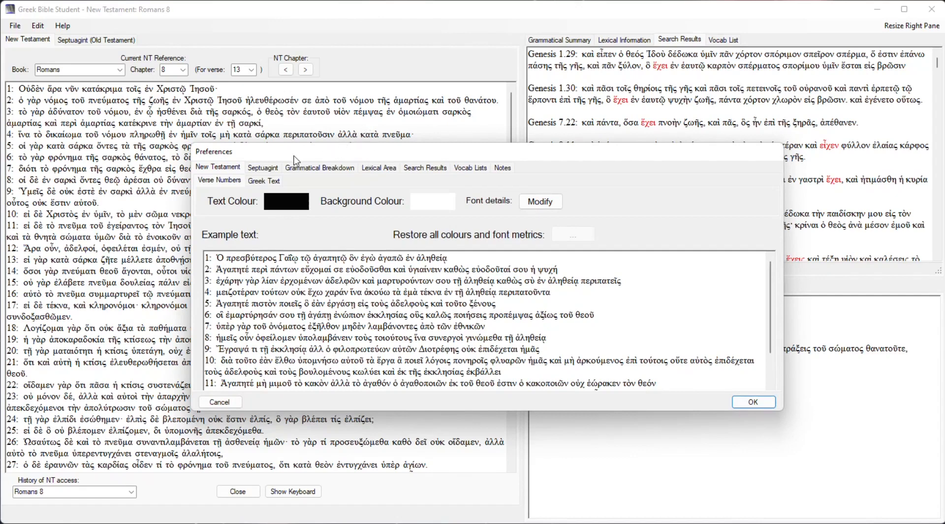
click(268, 171)
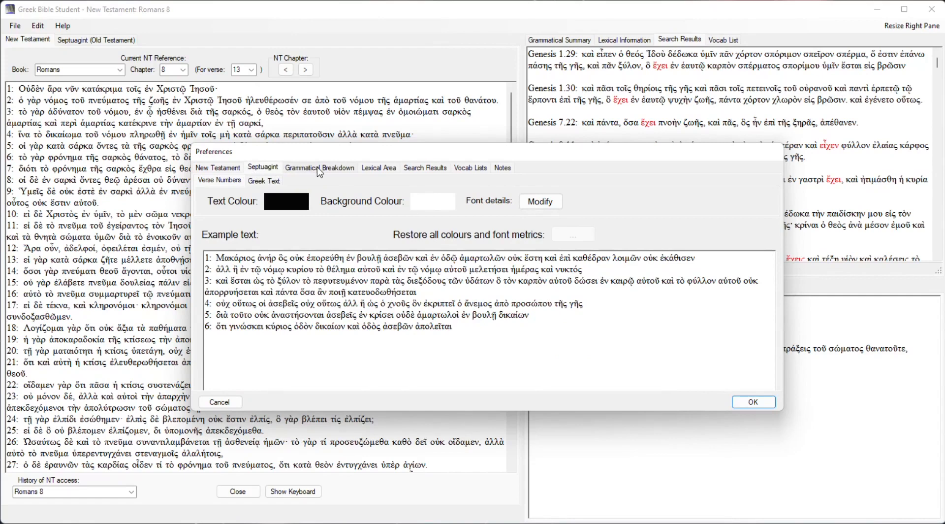
click(227, 169)
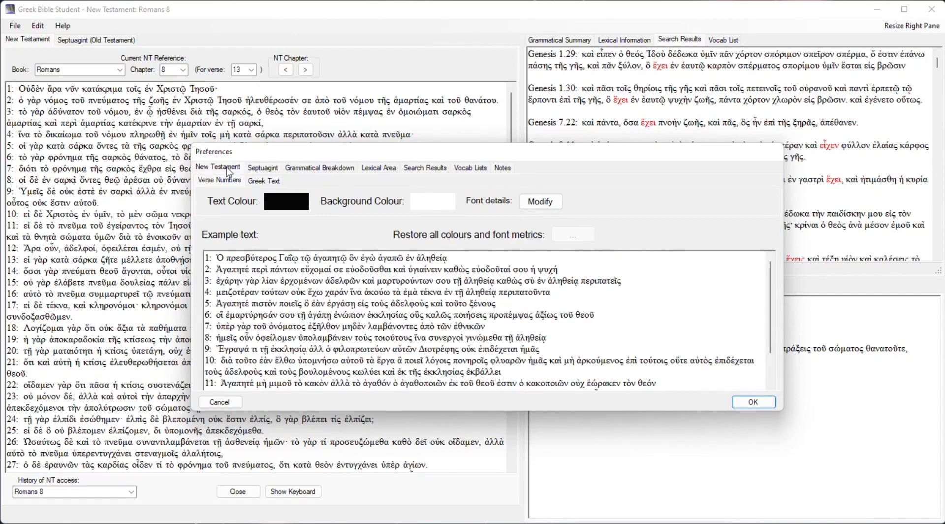
click(263, 167)
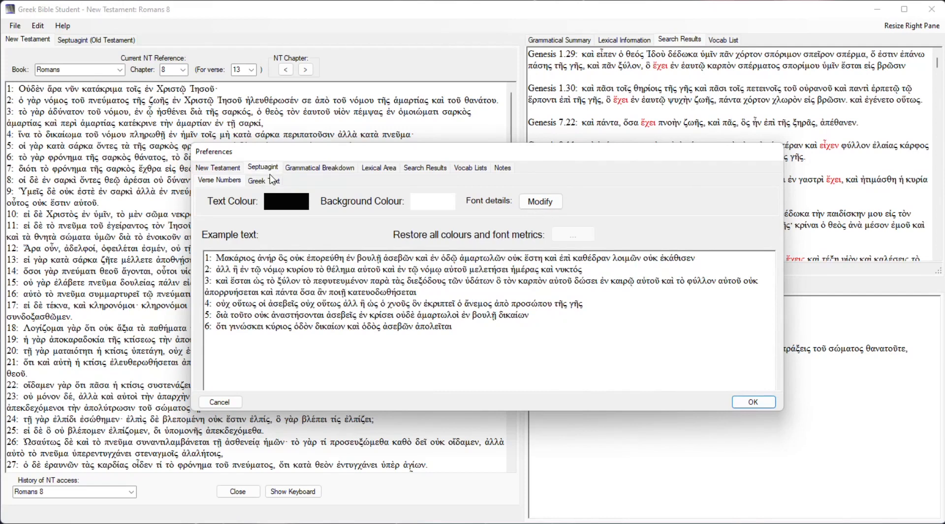
Examine the display settings for the grammatical breakdown, lexical area, search results, vocab lists and notes.
click(319, 169)
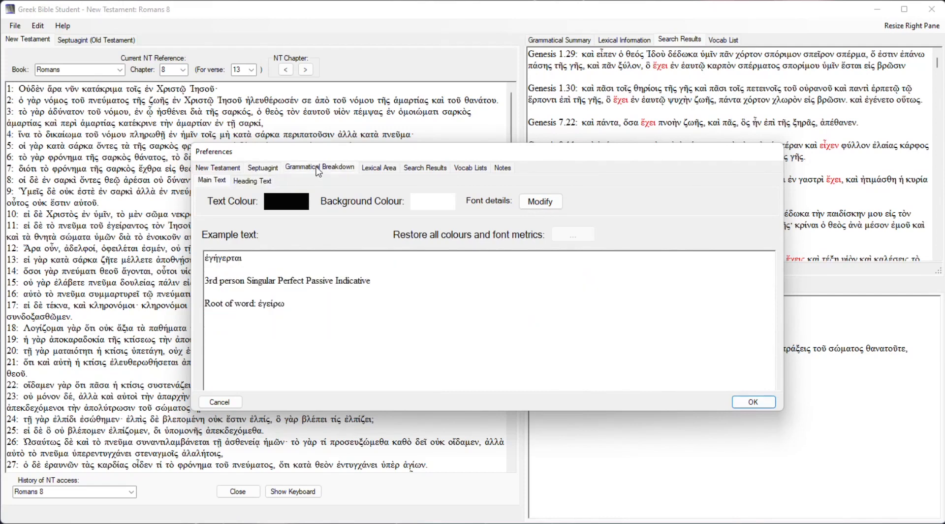
click(390, 168)
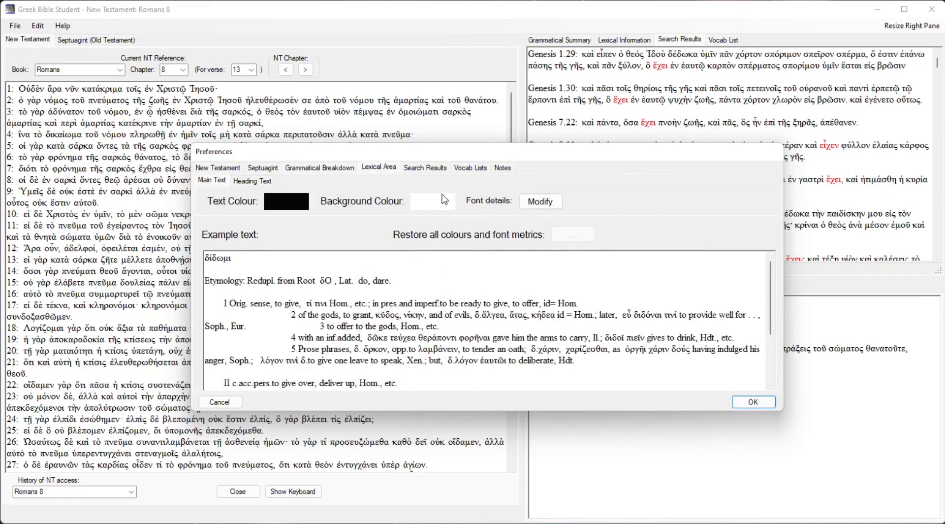
click(439, 168)
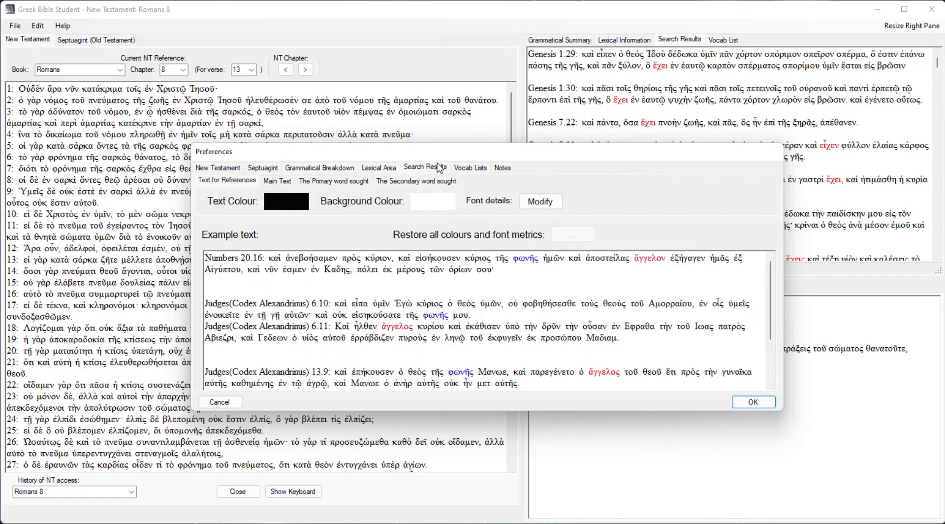
click(473, 169)
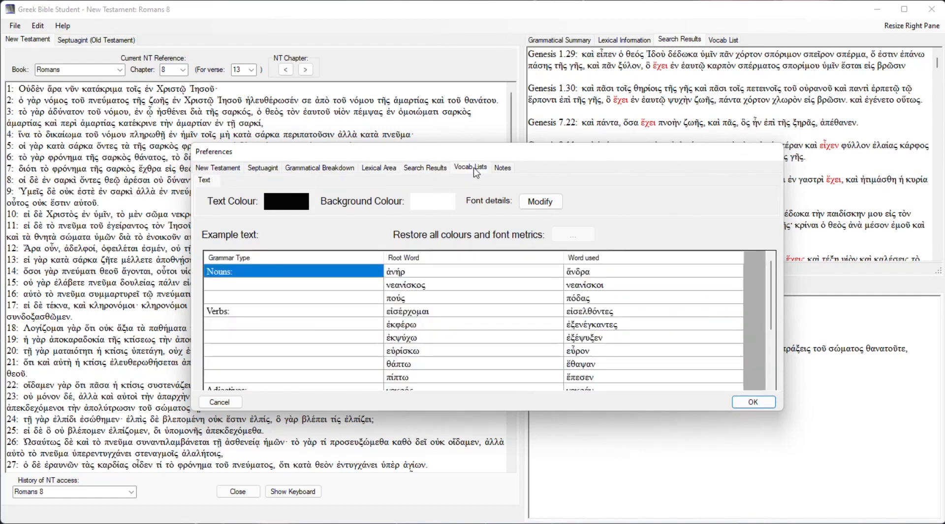
click(508, 169)
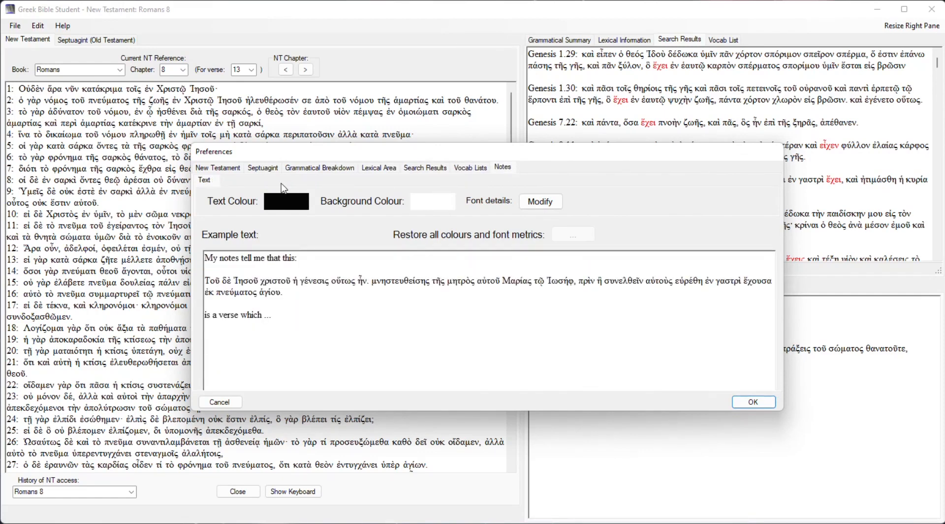
Set the background colour of the New Testament text to red in the verse number preferences.
click(233, 173)
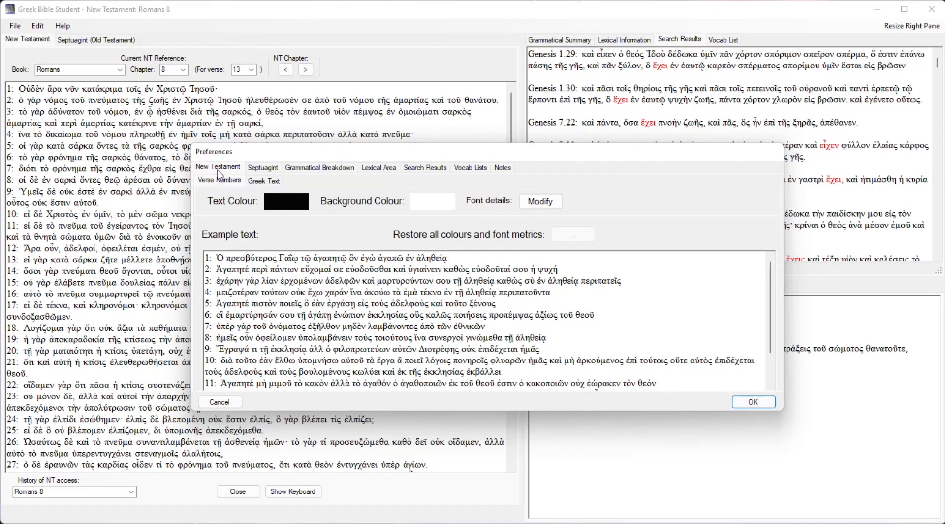
click(263, 170)
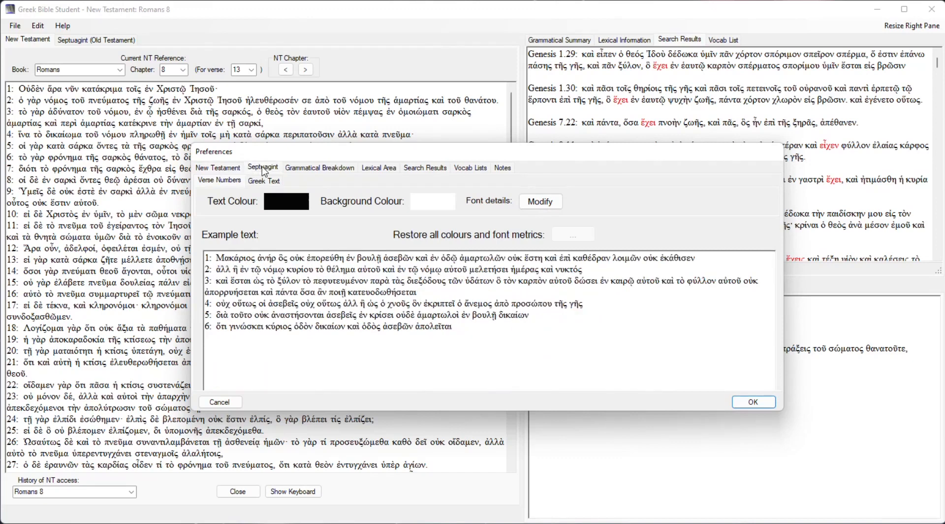
click(228, 167)
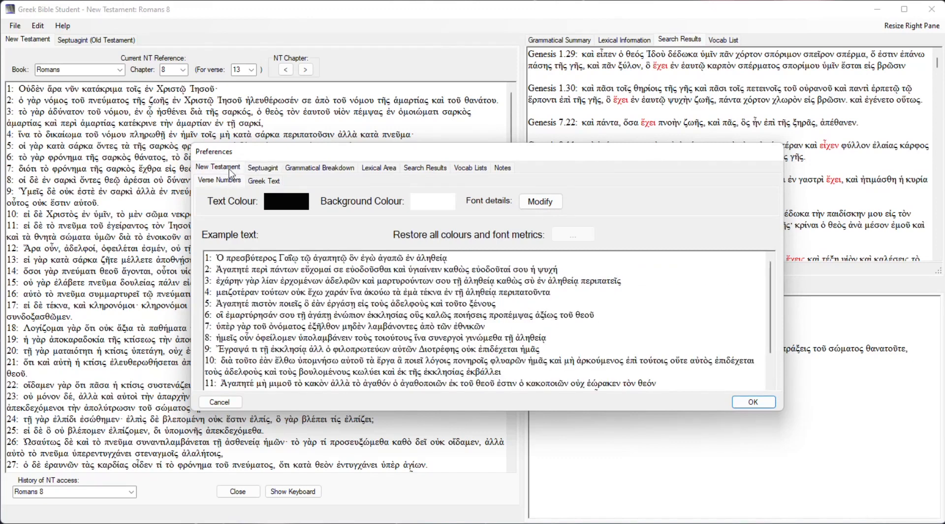
click(264, 181)
click(434, 203)
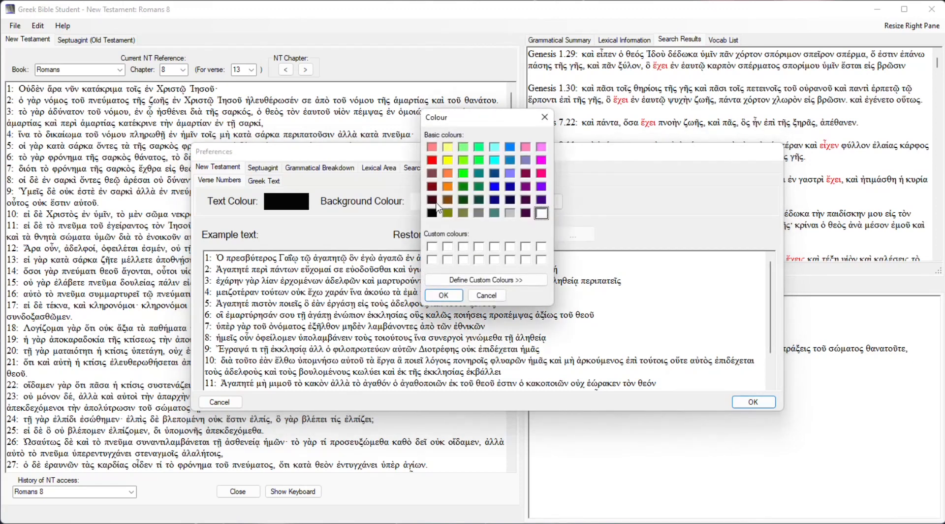
click(431, 160)
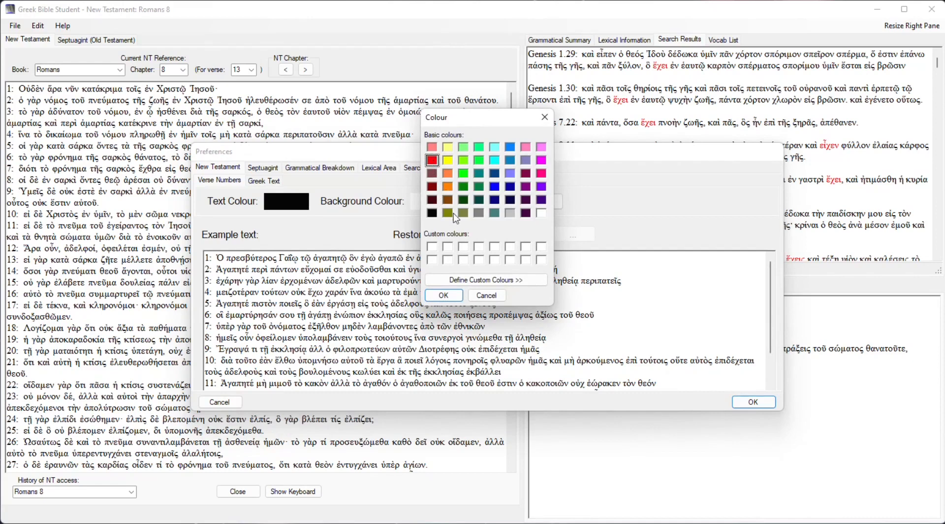
click(450, 296)
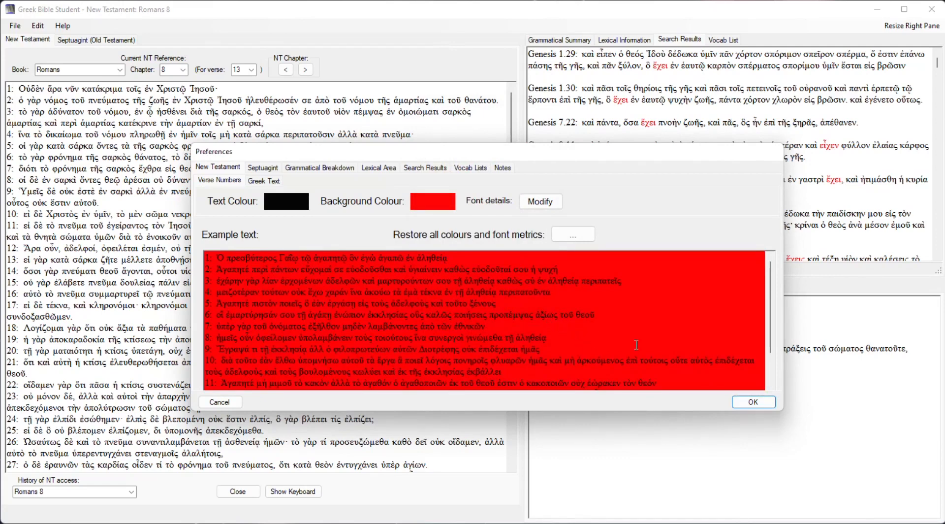
Set the text colour to yellow for both the New Testament verse numbers and the Greek text.
click(293, 209)
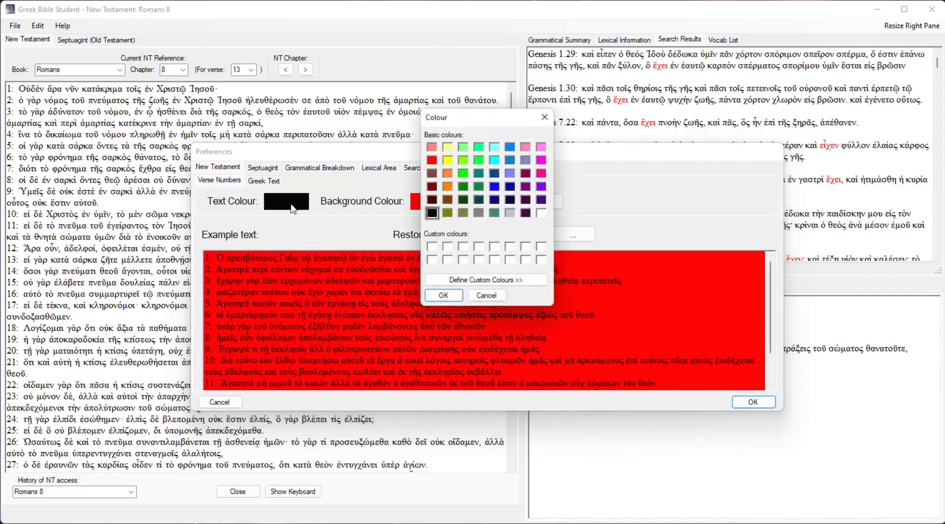
click(448, 161)
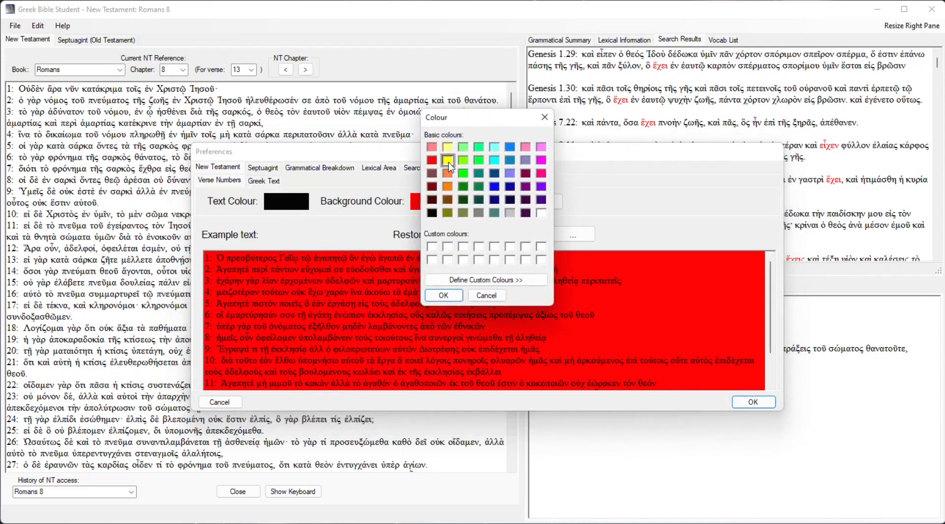
click(443, 295)
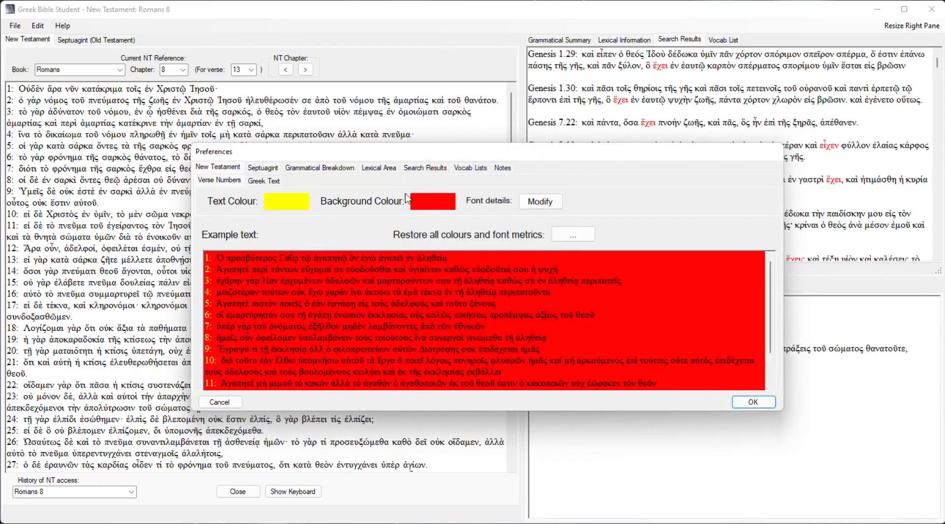
click(273, 181)
click(302, 207)
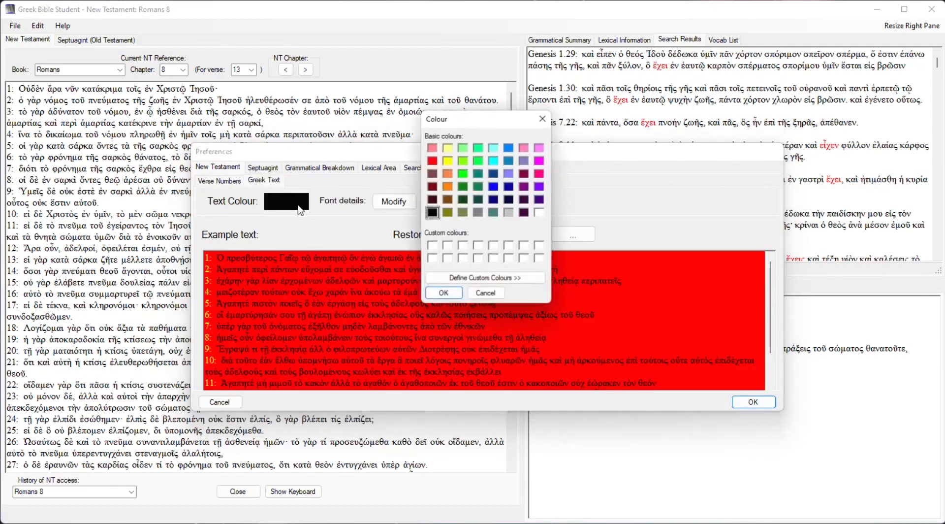
click(447, 160)
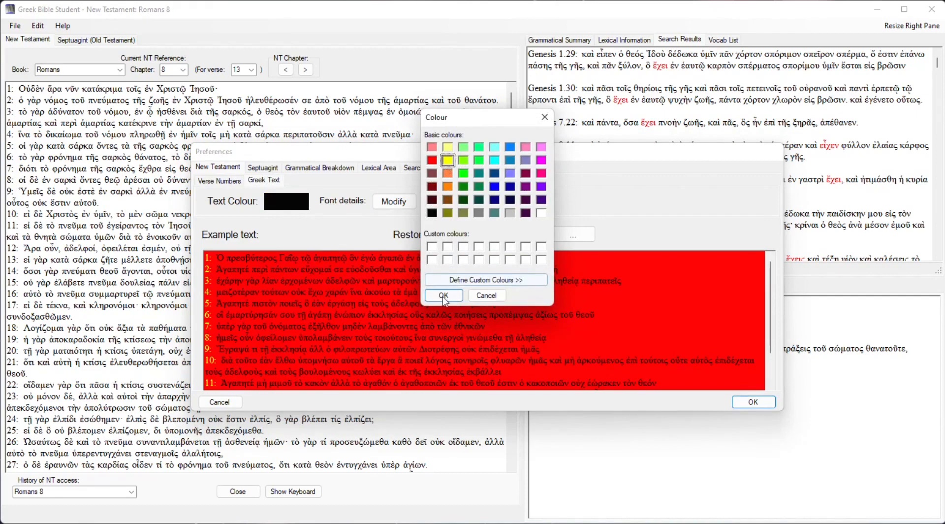
click(444, 295)
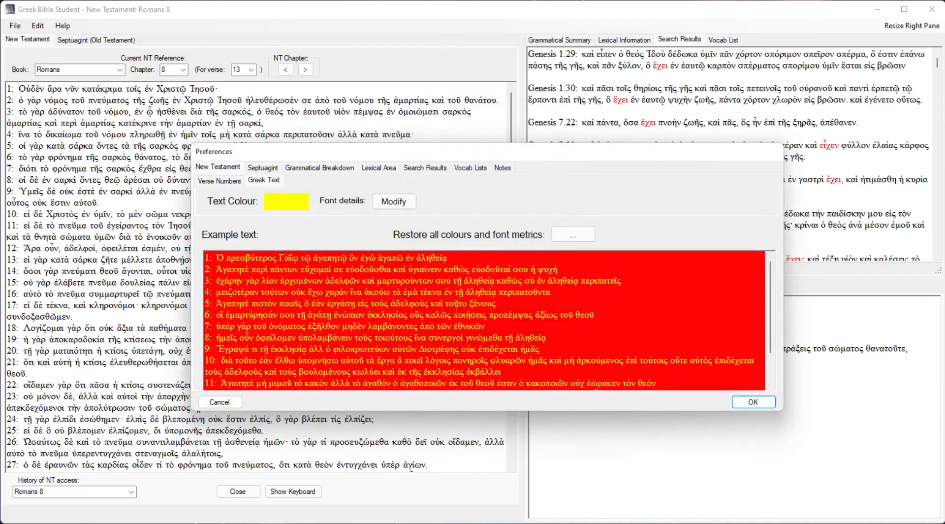
Set the font size of the New Testament Greek text to 16.
click(396, 202)
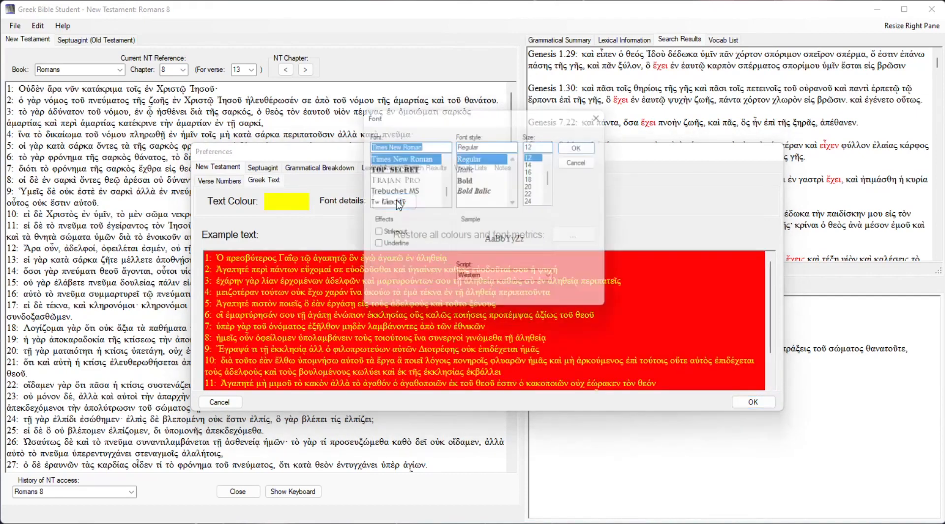
click(535, 171)
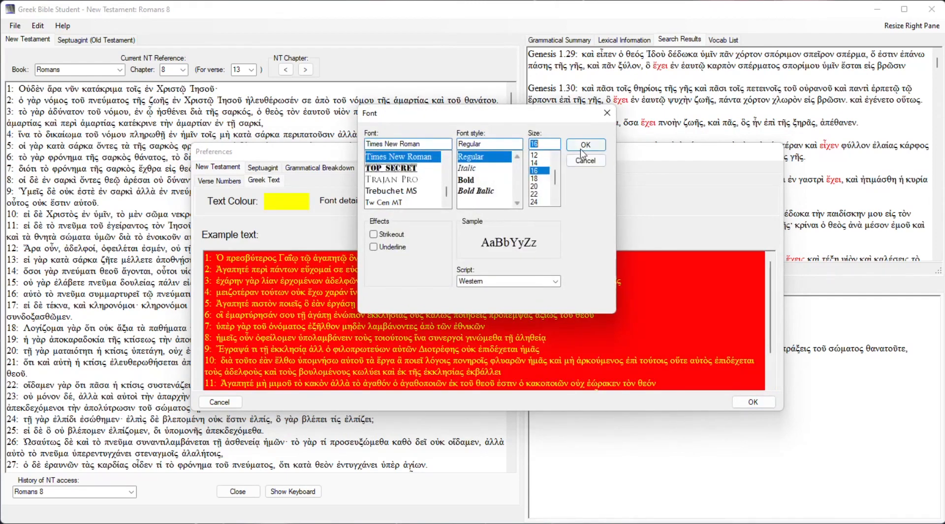
click(586, 144)
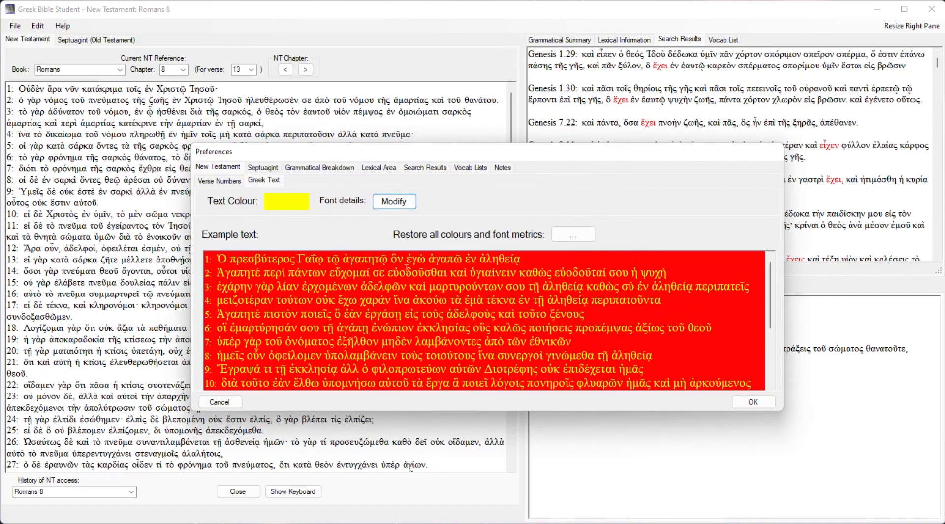
Review the search result word settings and set the text colour of the primary word sought to dark purple.
click(265, 168)
click(218, 168)
click(424, 168)
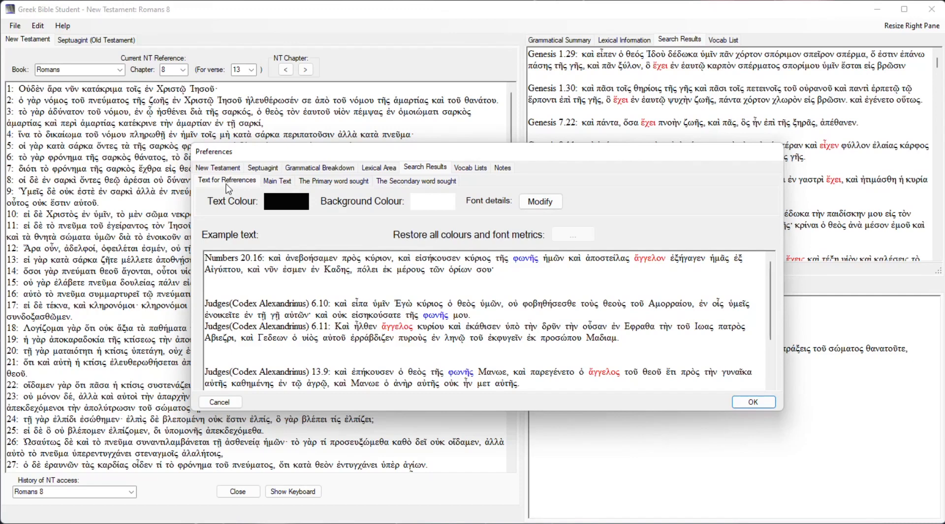
click(334, 182)
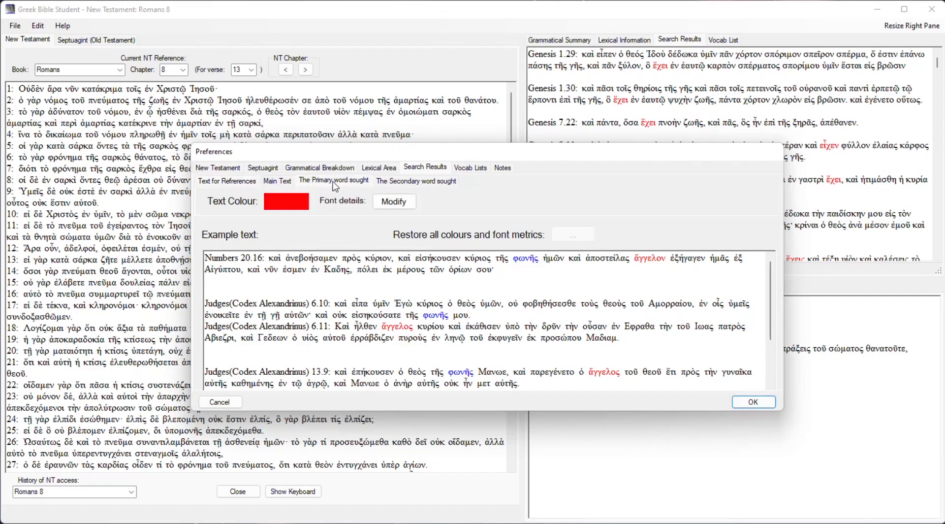
click(413, 181)
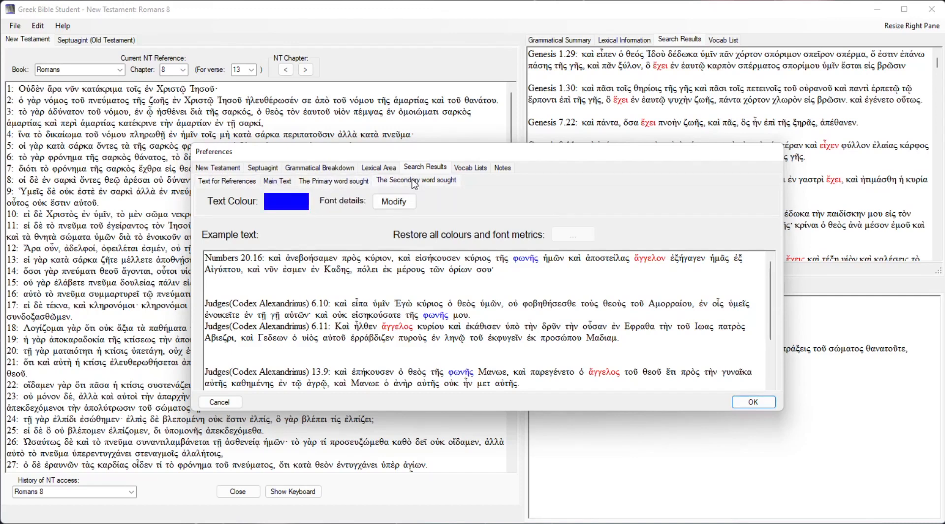
click(349, 184)
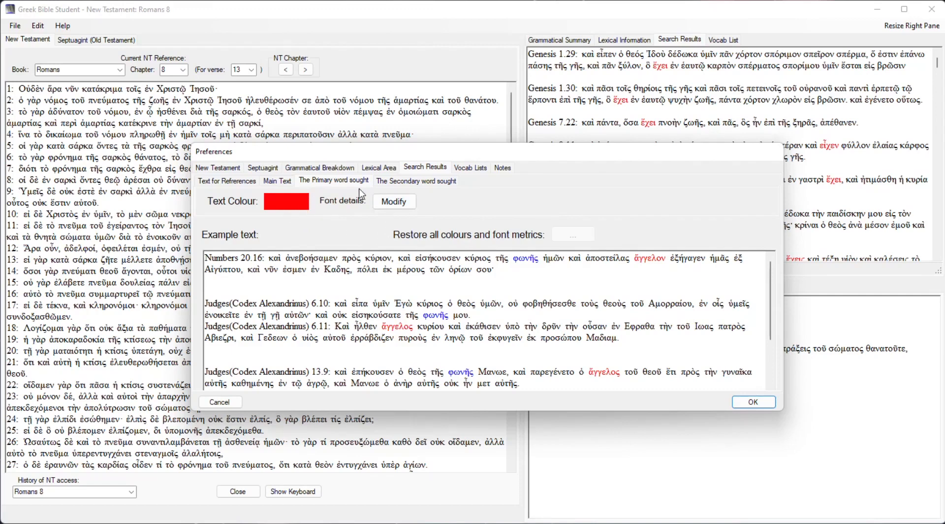
click(298, 206)
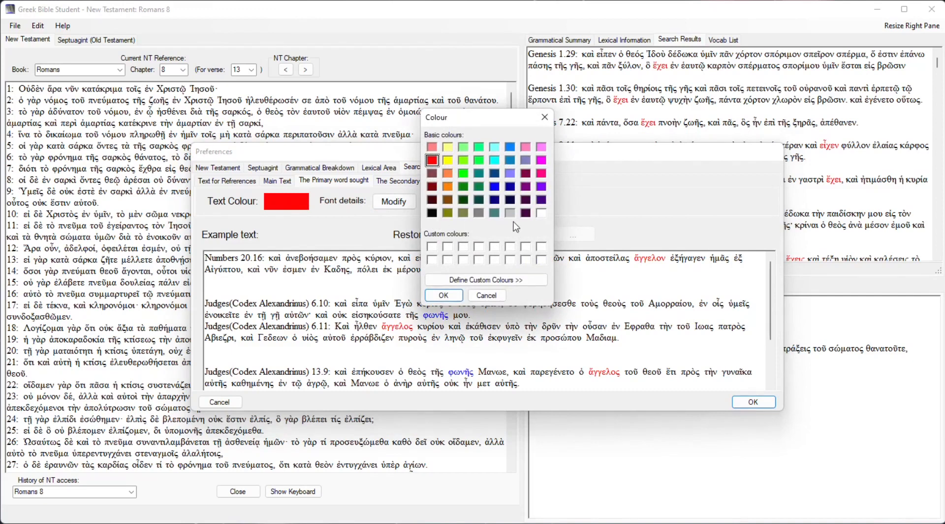
click(525, 212)
click(444, 295)
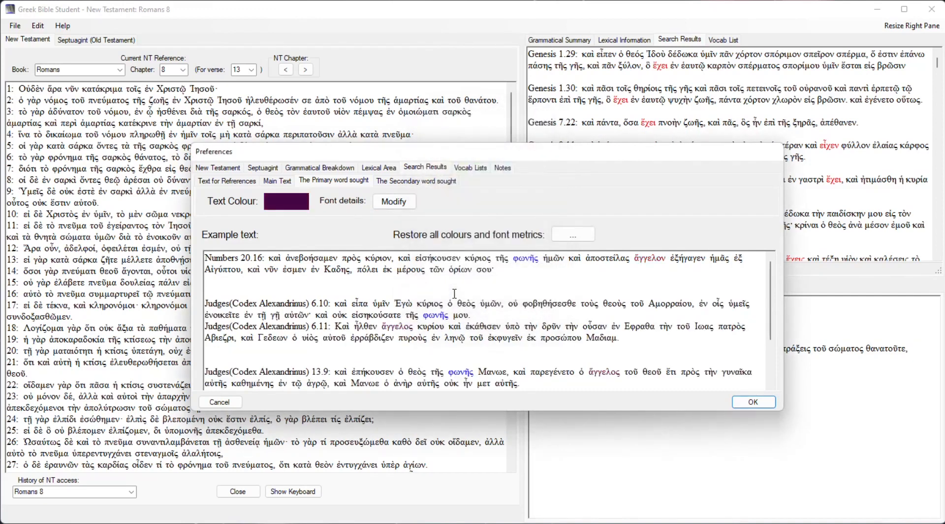
Set the primary word sought in the search results to italic and its text colour to light magenta.
click(393, 202)
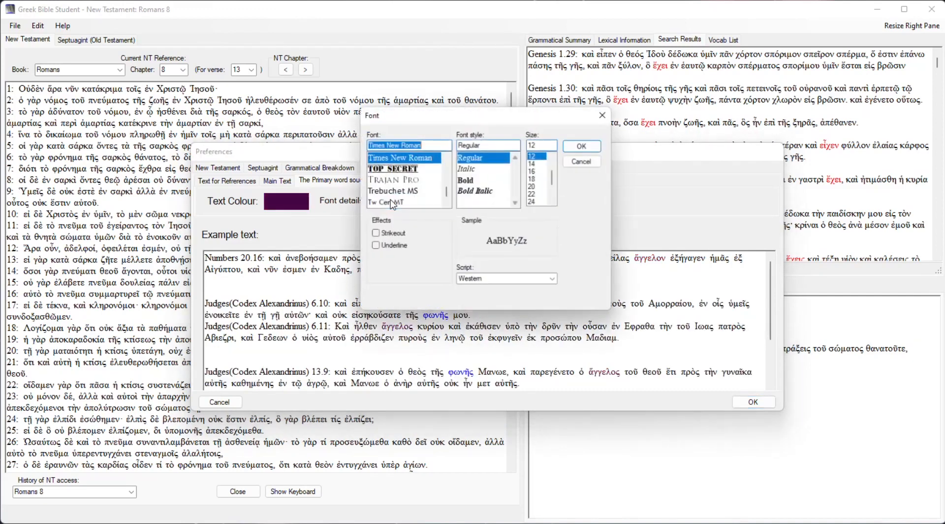
click(474, 170)
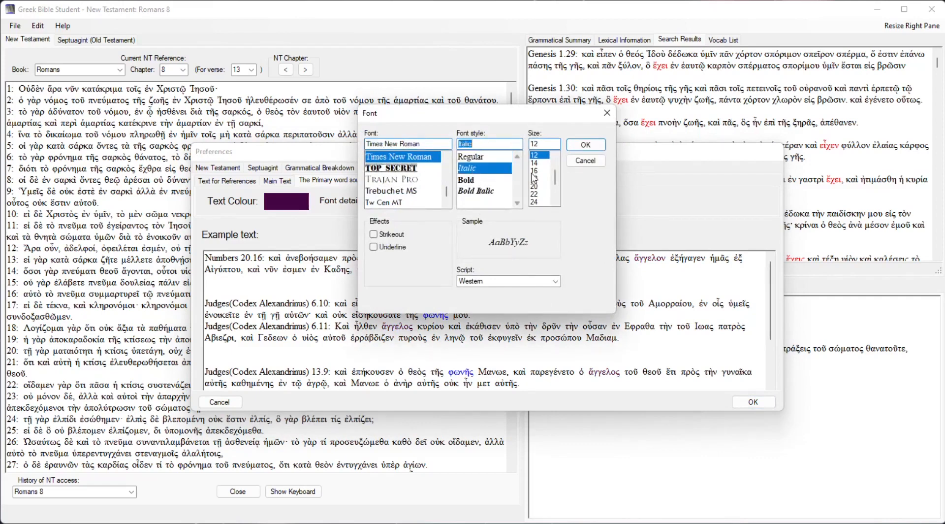
click(584, 146)
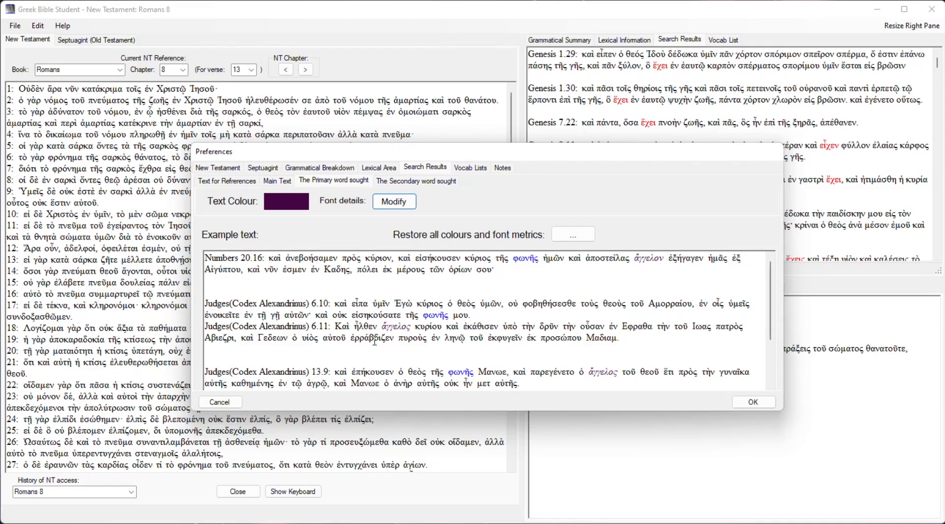
click(287, 201)
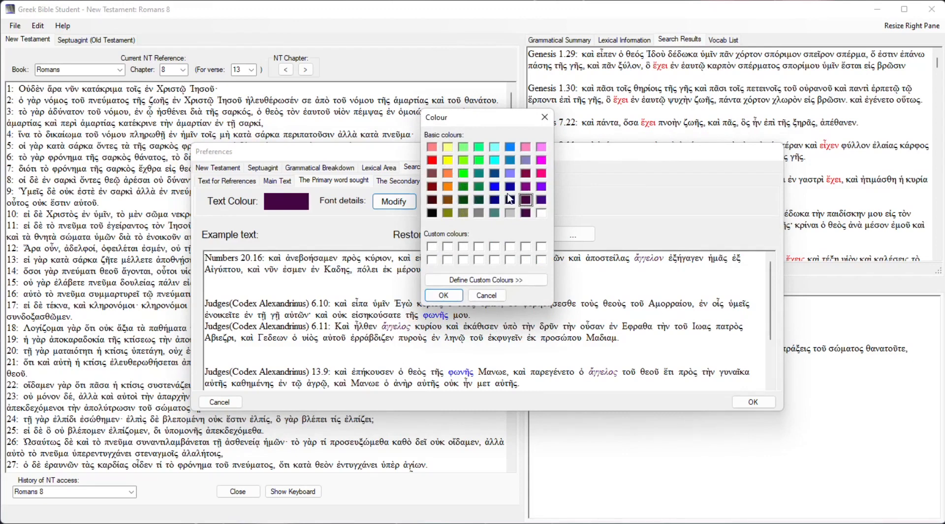
click(542, 148)
click(444, 295)
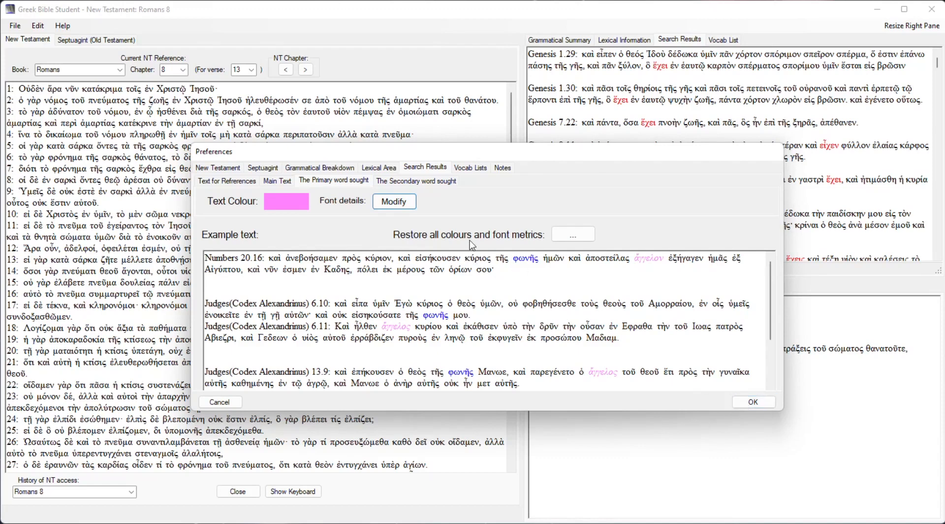
Review the New Testament preferences, apply all changes, and rerun the search for words sharing the root of ἐχειν.
click(219, 168)
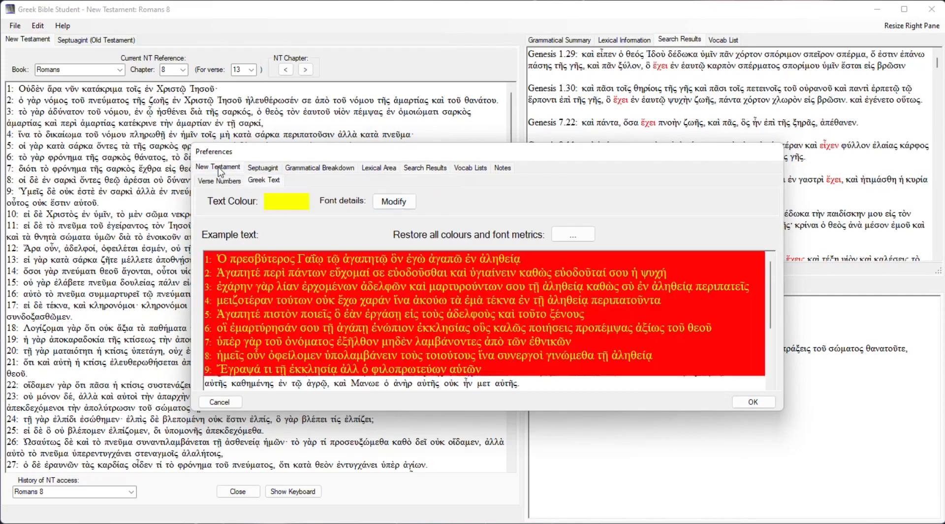
click(752, 401)
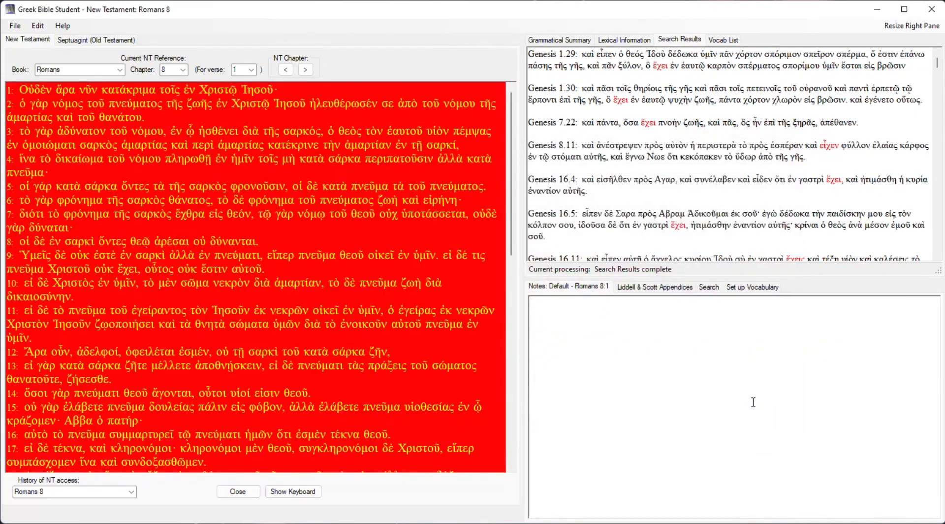
click(709, 288)
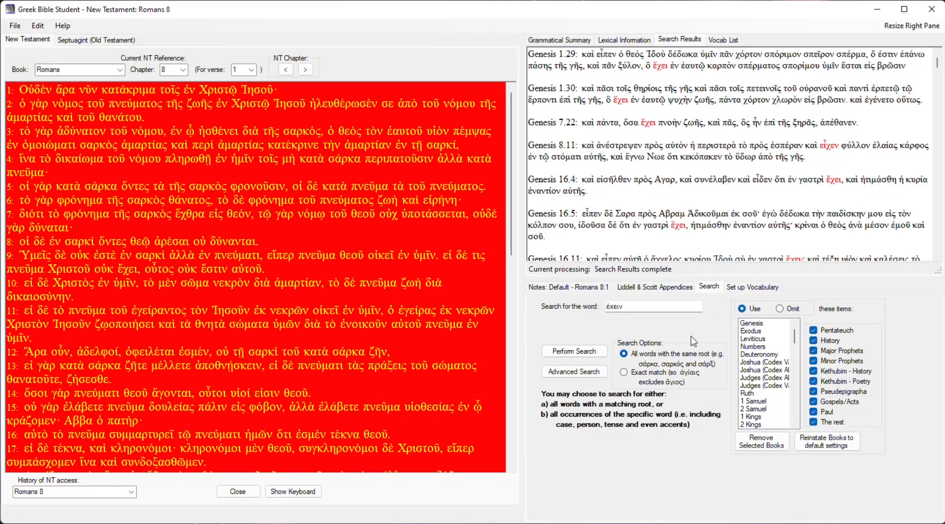
click(597, 352)
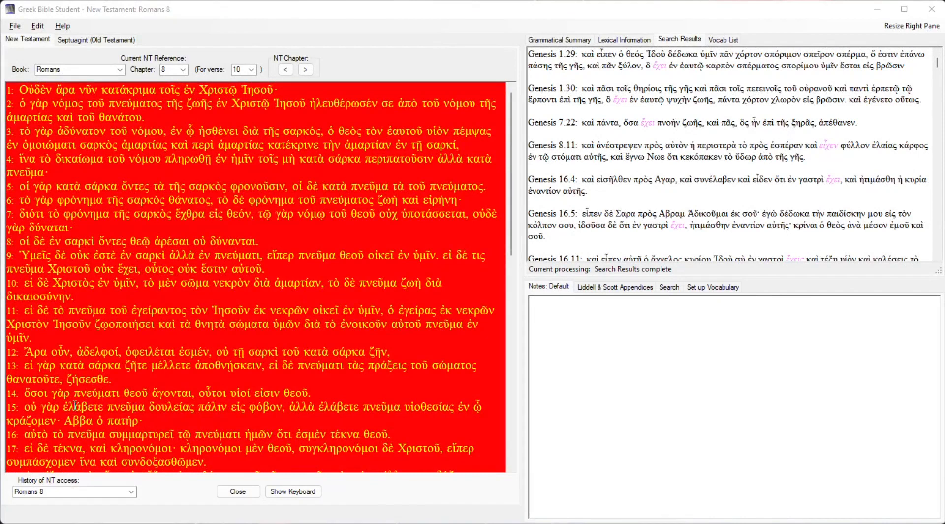
Copy the word πνεύματι from Romans 8:14 to the notes, including its reference and accents.
click(77, 369)
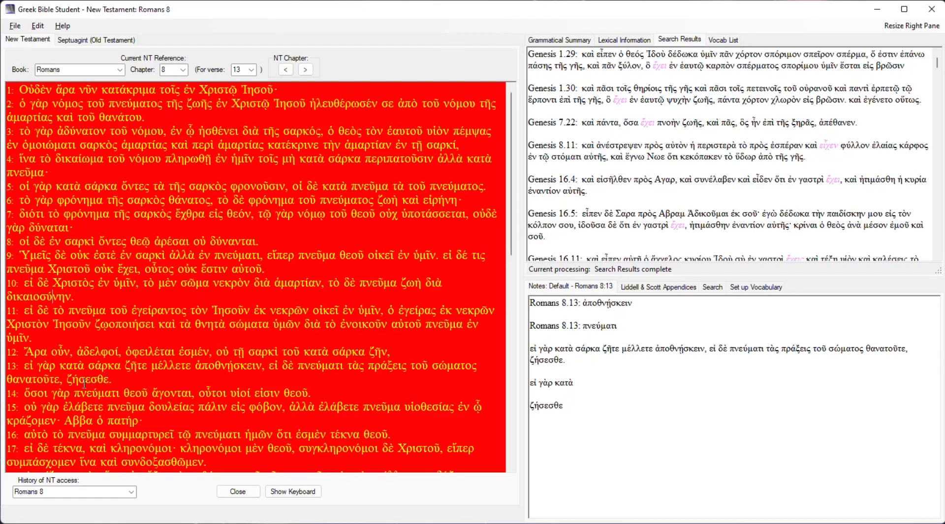
click(101, 393)
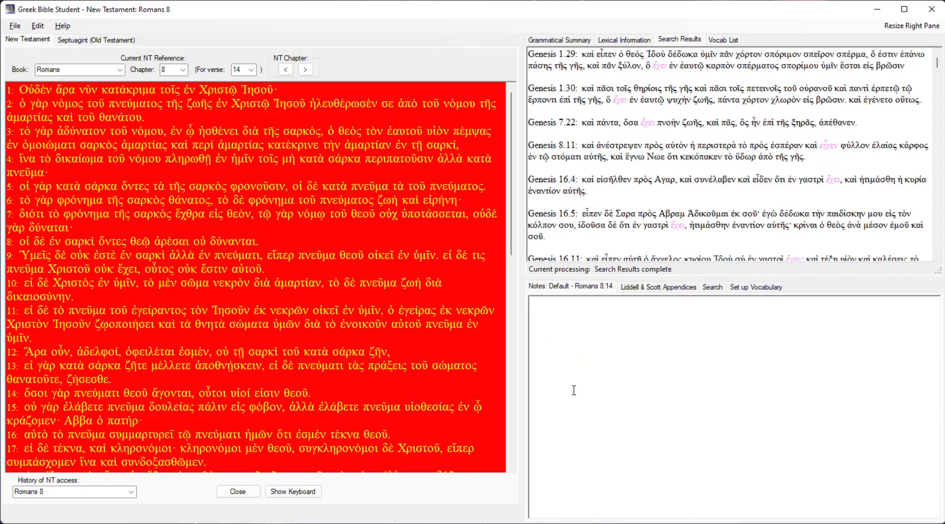
right_click(108, 395)
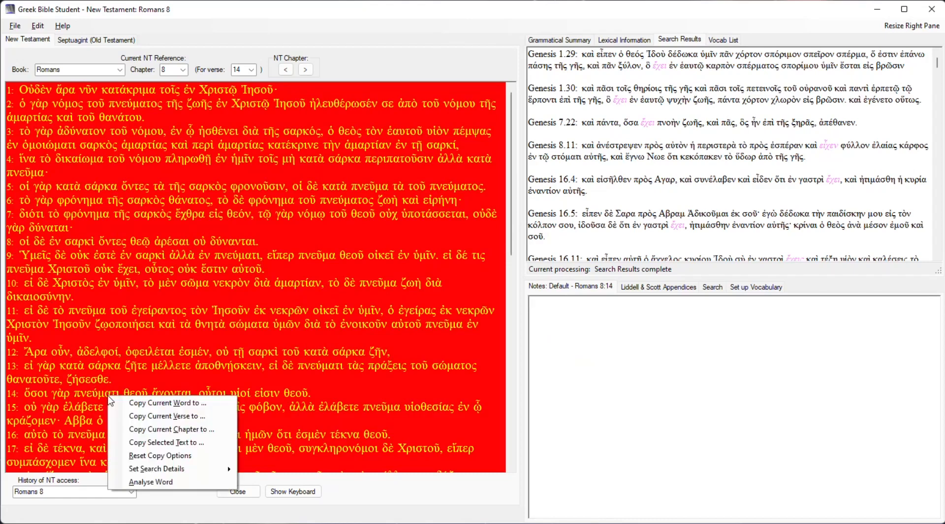
click(147, 402)
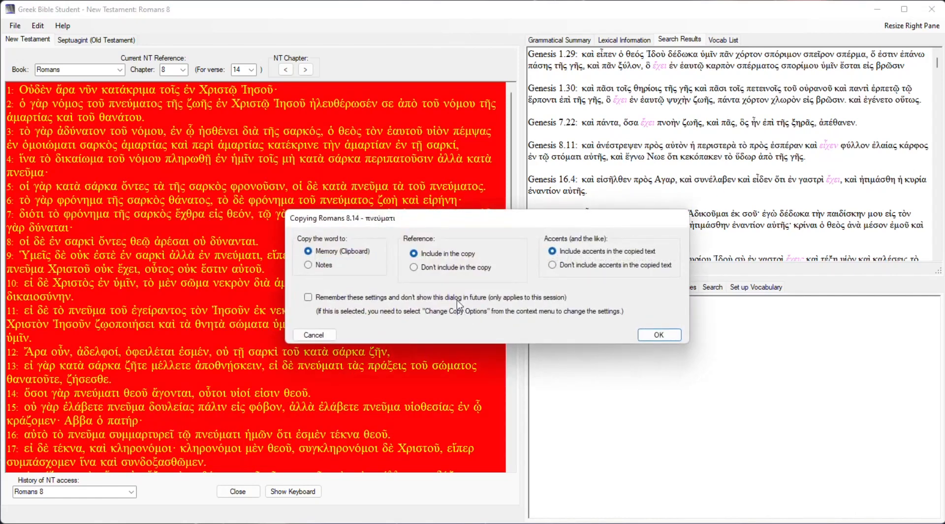
click(328, 266)
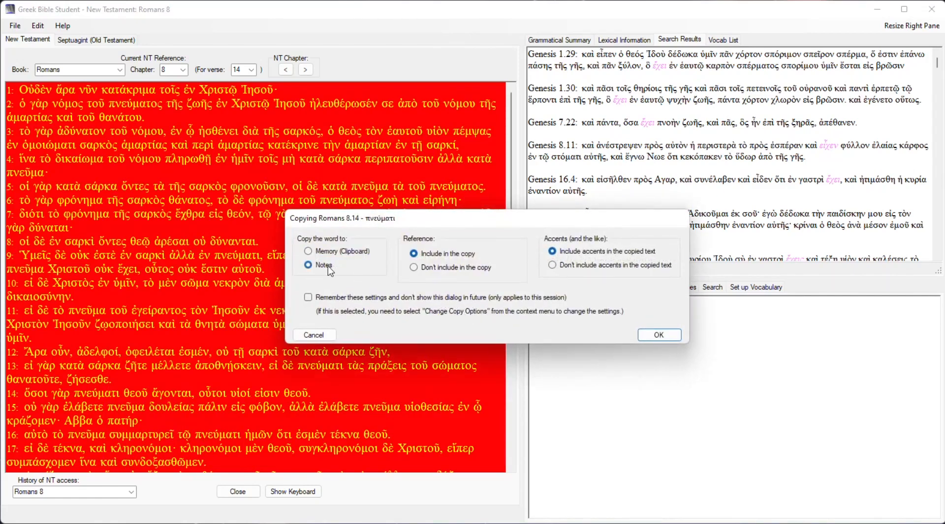
click(465, 270)
click(463, 256)
click(680, 335)
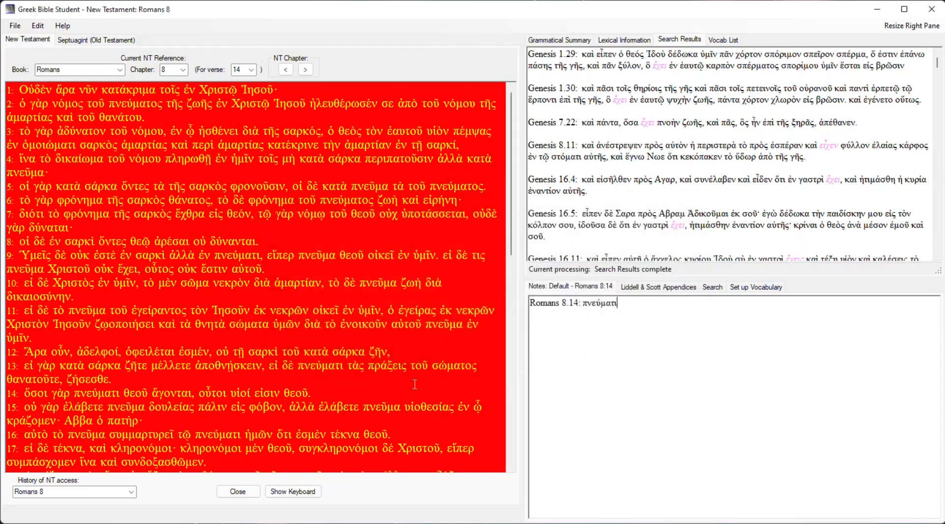
Compare the Default set's notes for Romans 8:13 and 8:14.
click(153, 368)
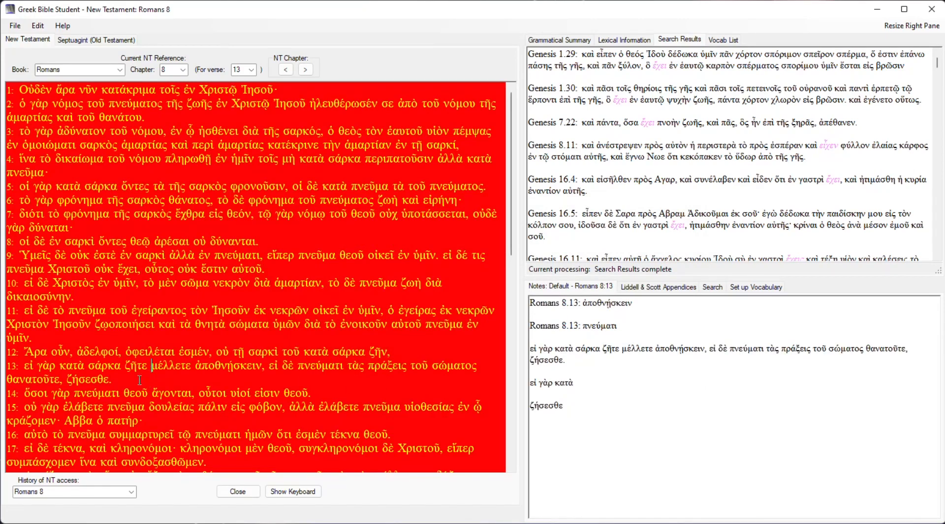
click(135, 395)
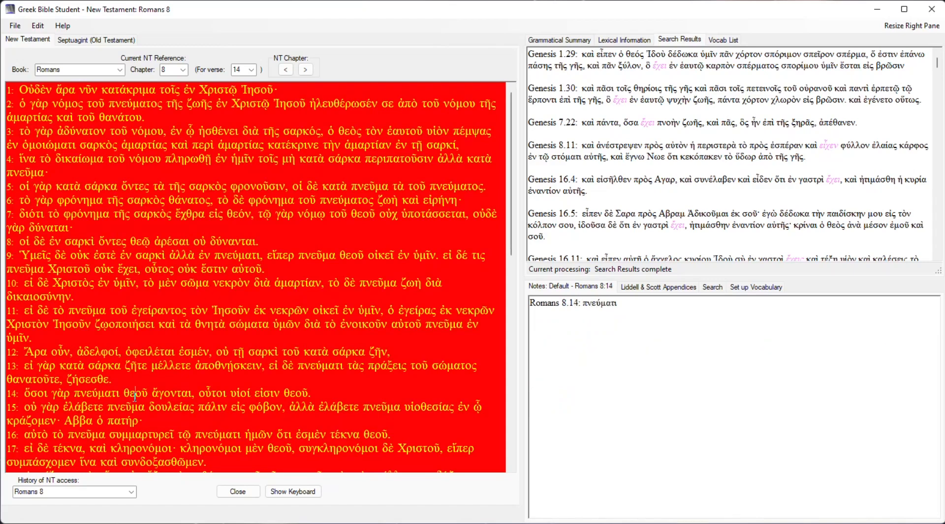
click(133, 373)
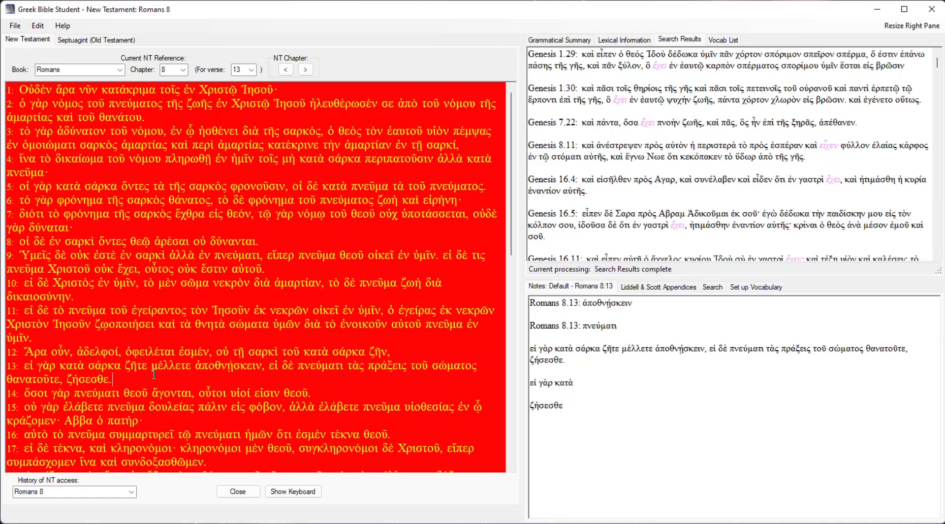
Create a new note set named "For presentation purposes".
click(15, 26)
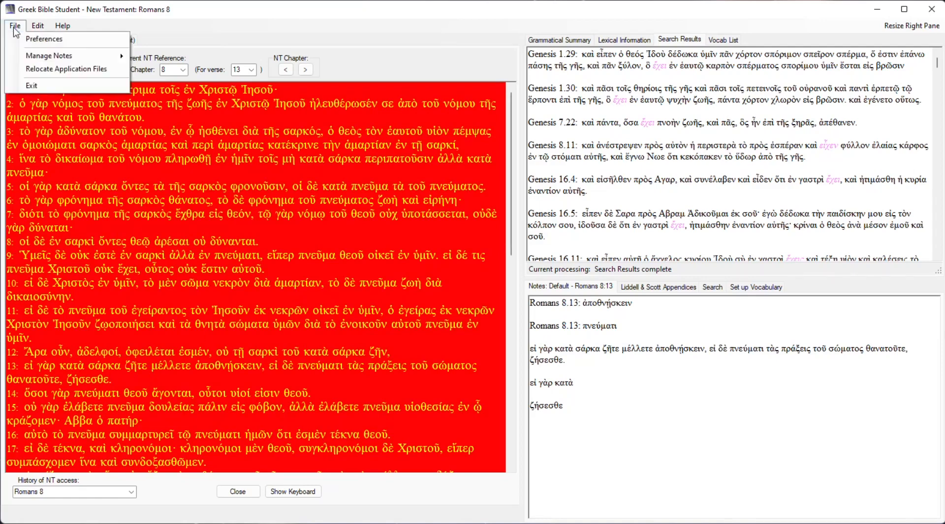
mouse_move(35, 58)
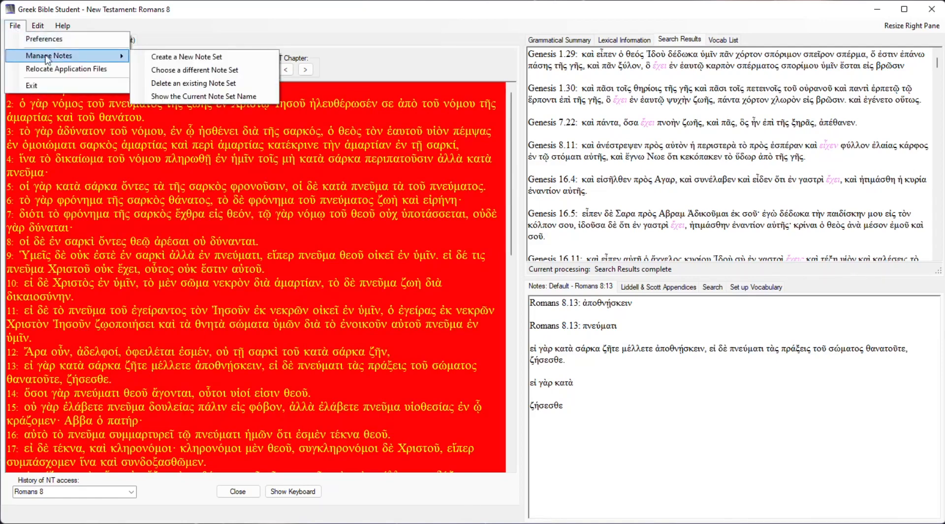
click(199, 60)
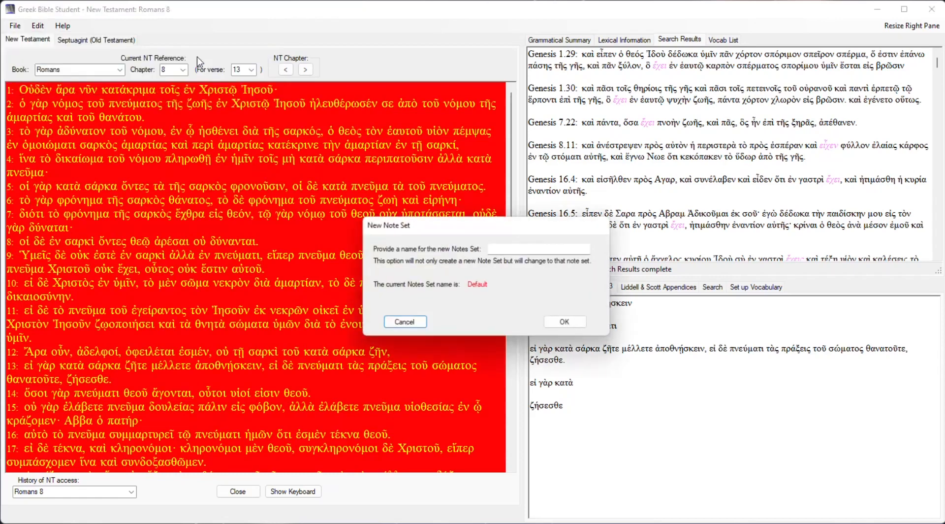
click(496, 248)
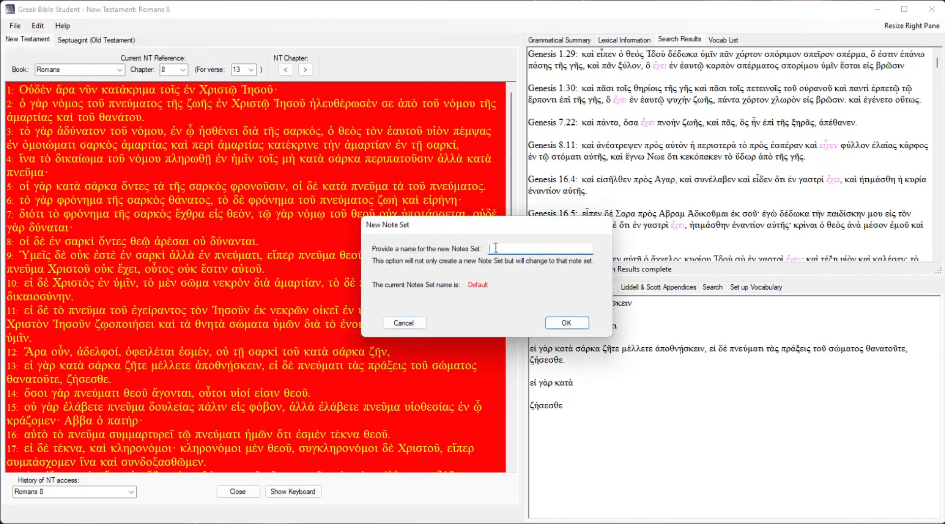
text(For presentation purposes)
click(554, 324)
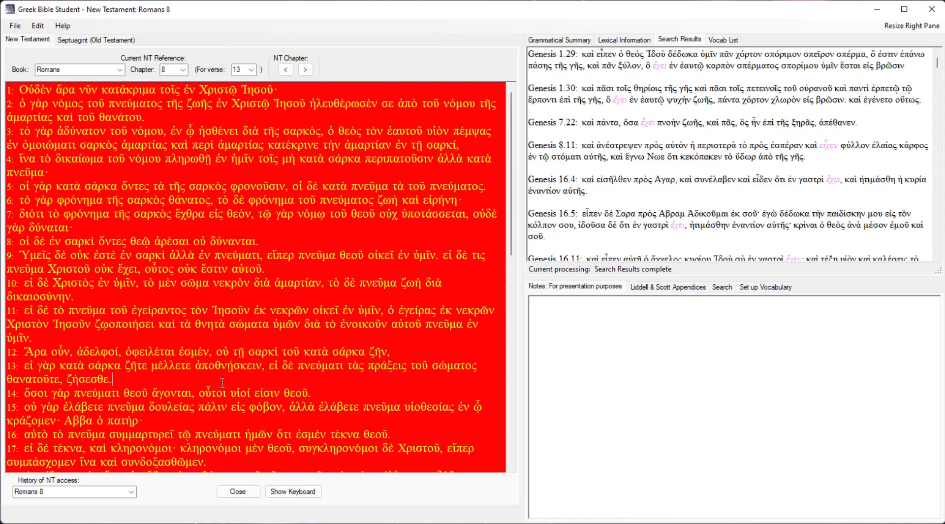
Check the new set's notes for Romans 8:14 and 8:13, and write "This is a note for v10." for Romans 8:10.
click(188, 394)
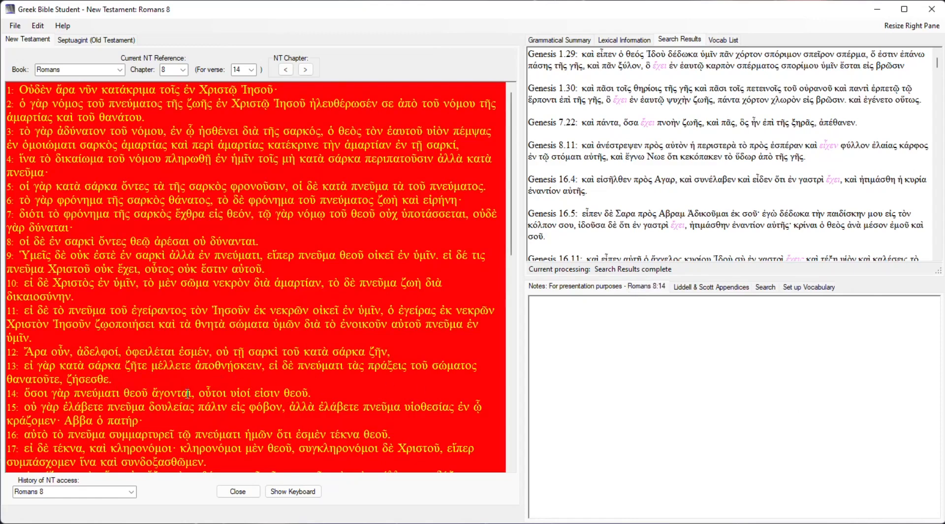
click(188, 366)
click(78, 295)
click(564, 361)
text(This is a note for v10.)
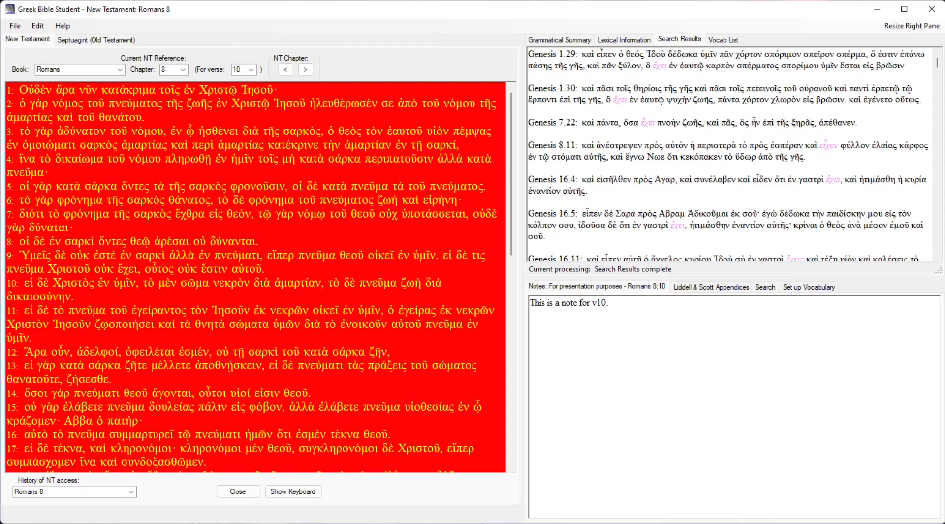
Compare the notes for Romans 8:13 and 8:10 in the "For presentation purposes" set.
click(123, 370)
click(117, 288)
click(116, 365)
Create another note set named "Dummy example".
click(18, 28)
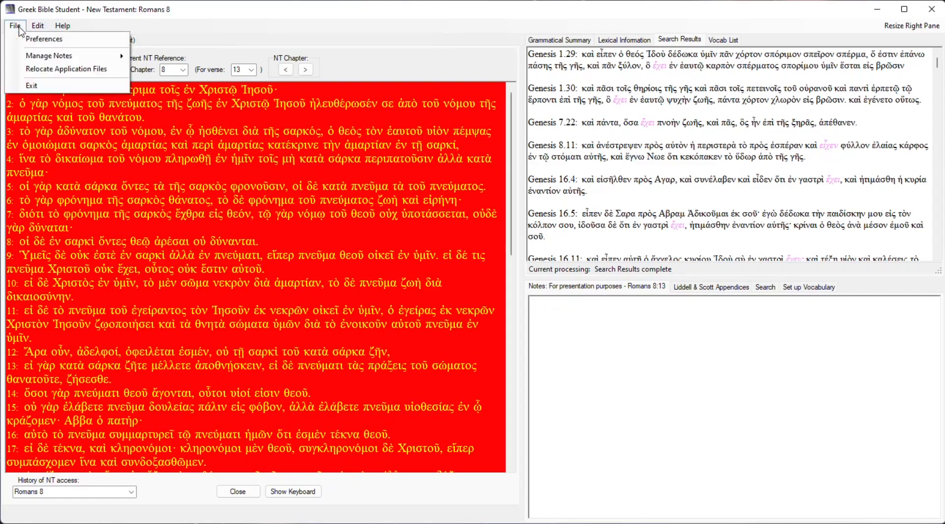
mouse_move(74, 56)
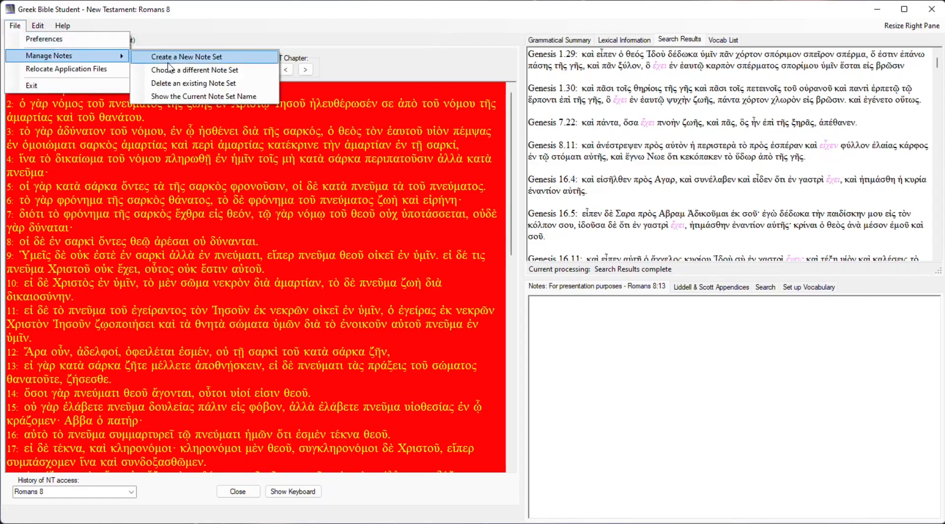
click(189, 56)
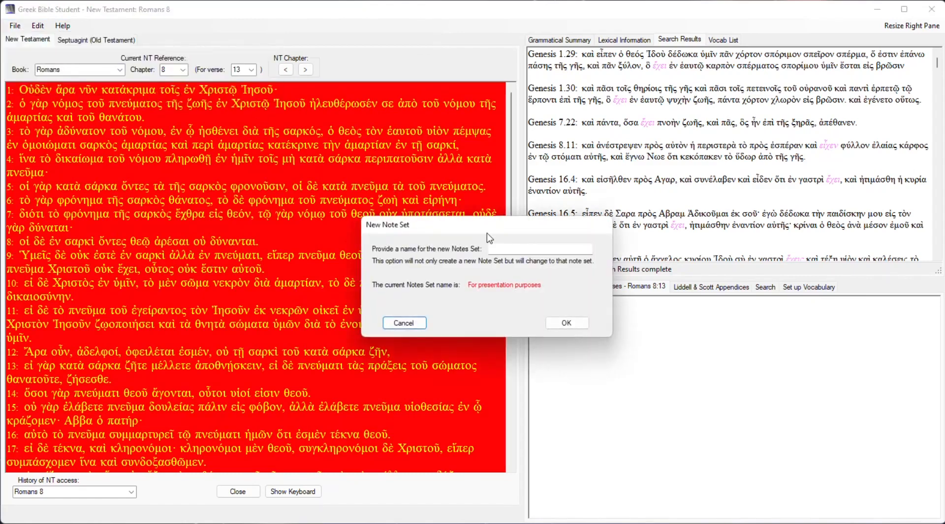
click(502, 248)
text(Dummy)
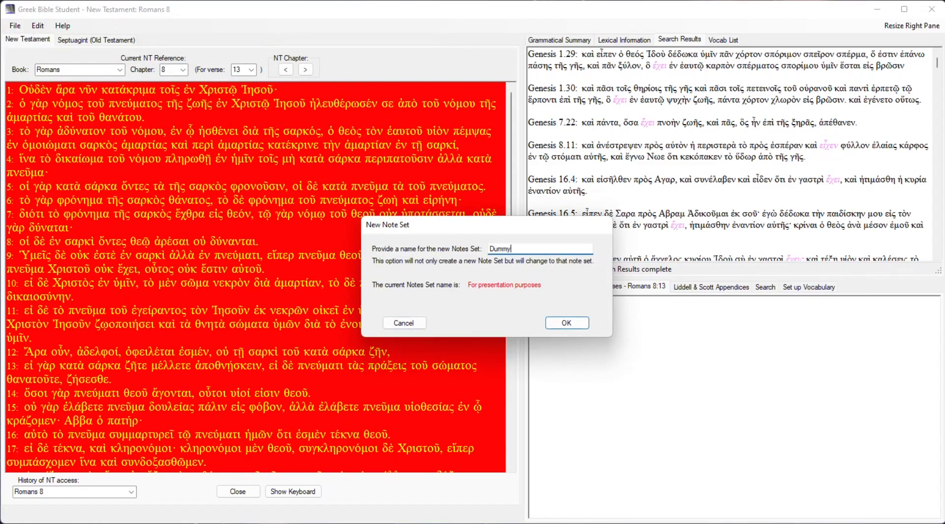
text( example)
click(569, 325)
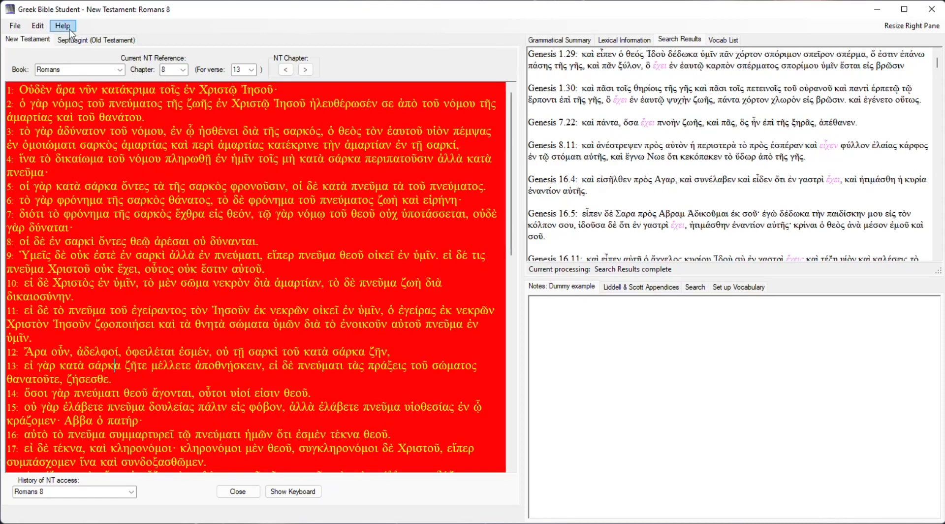
Change the current note set to the existing "For presentation purposes" set.
click(13, 28)
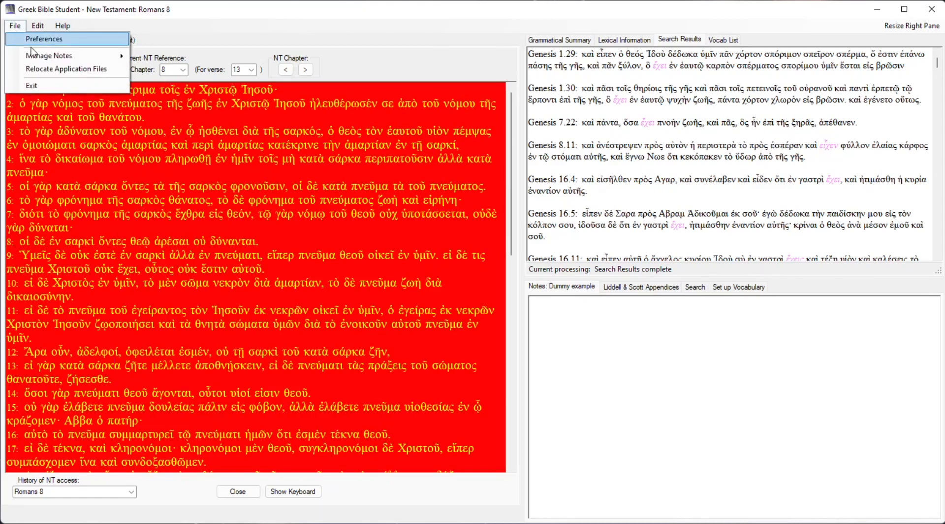
mouse_move(96, 58)
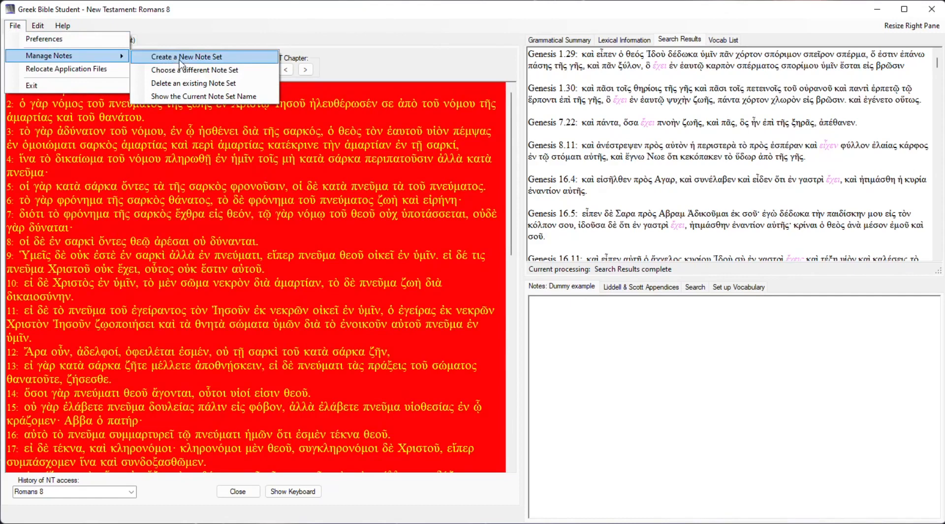
click(221, 73)
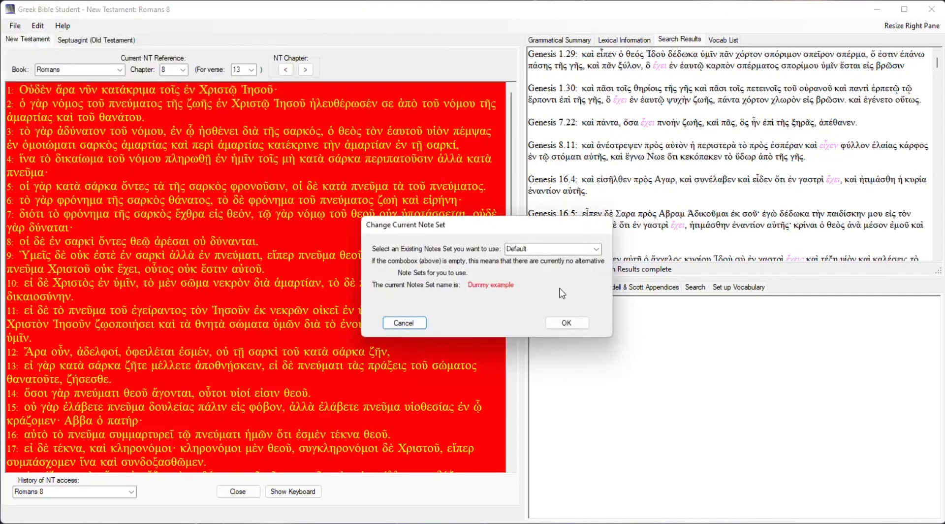
click(596, 249)
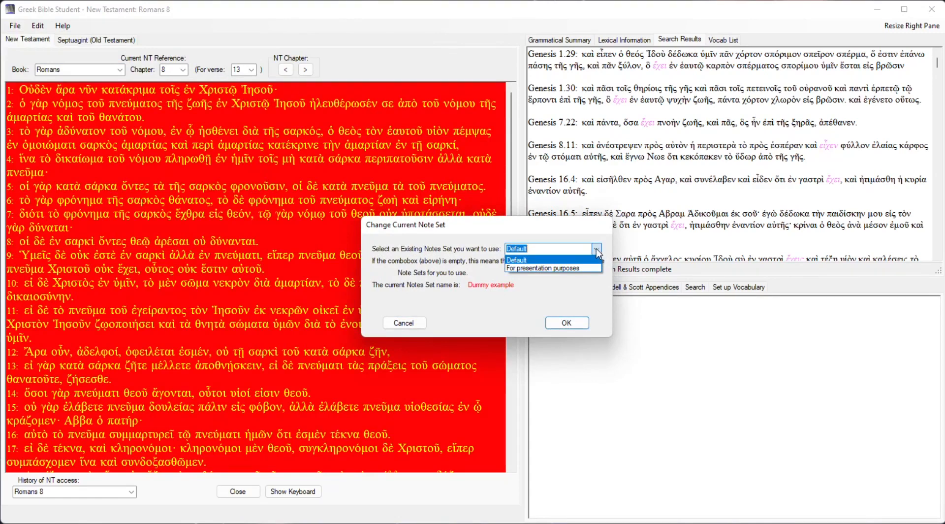
click(564, 268)
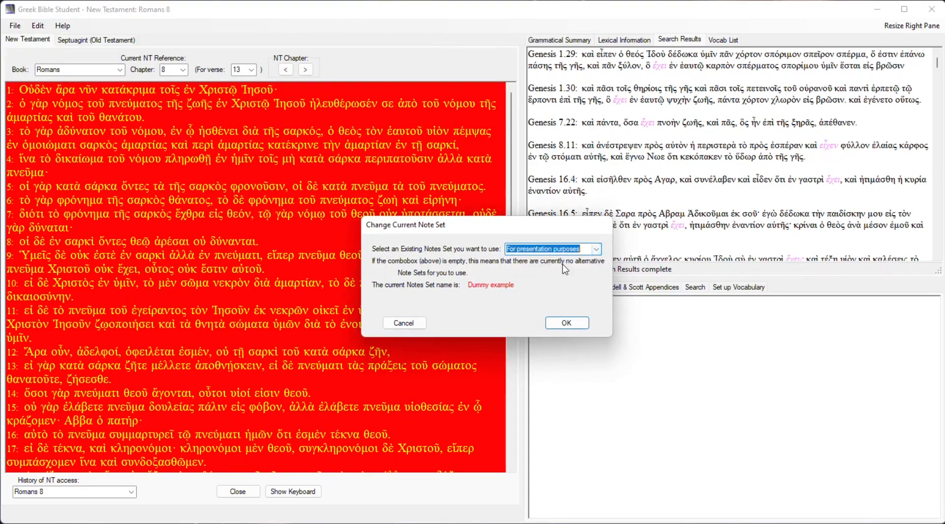
click(567, 322)
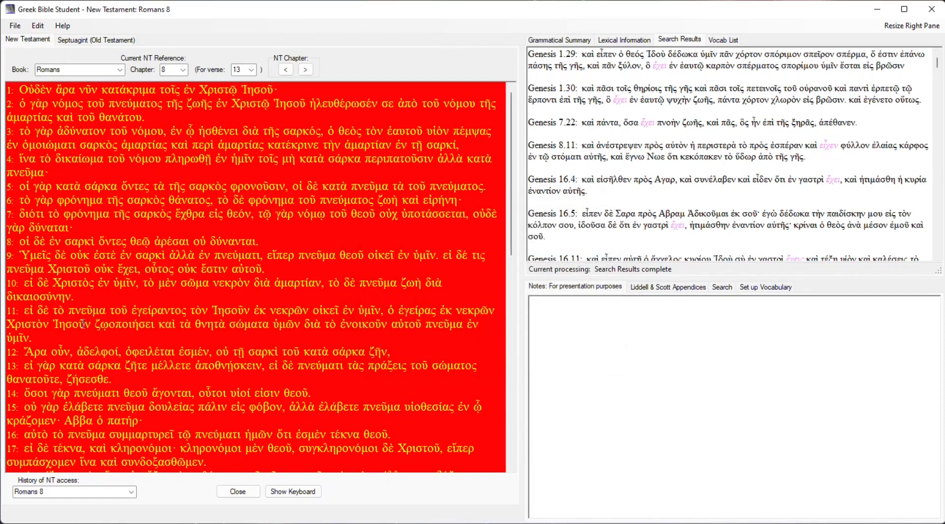
Check the current set's notes for Romans 8:10 and 8:13, and change the current note set to "Default".
click(63, 287)
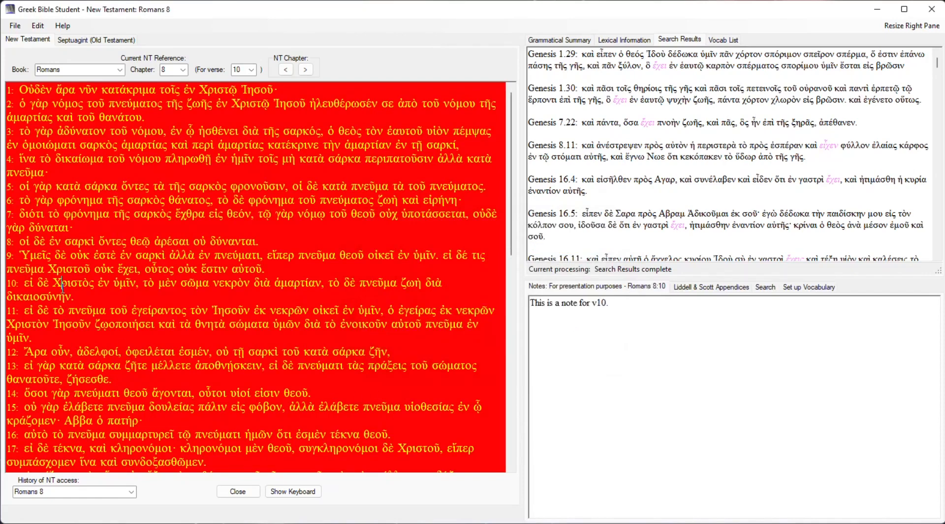
click(73, 367)
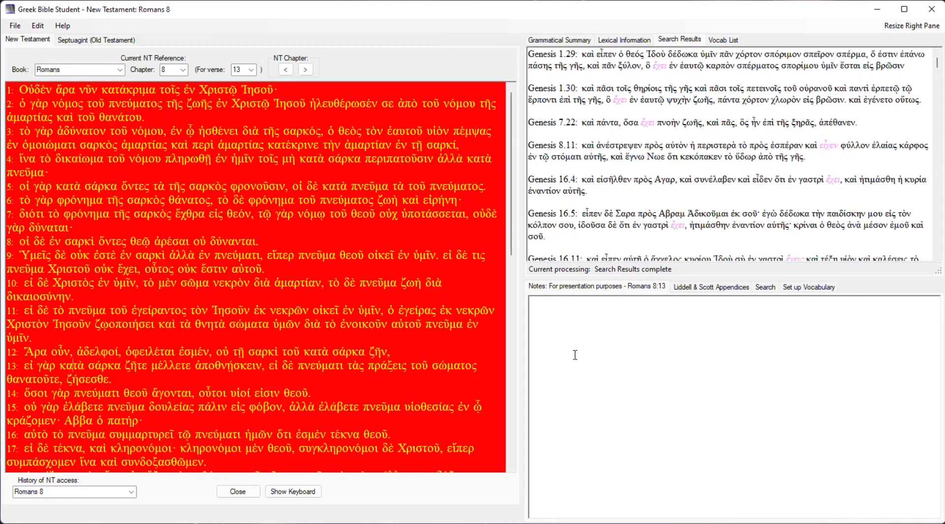
click(15, 25)
mouse_move(28, 58)
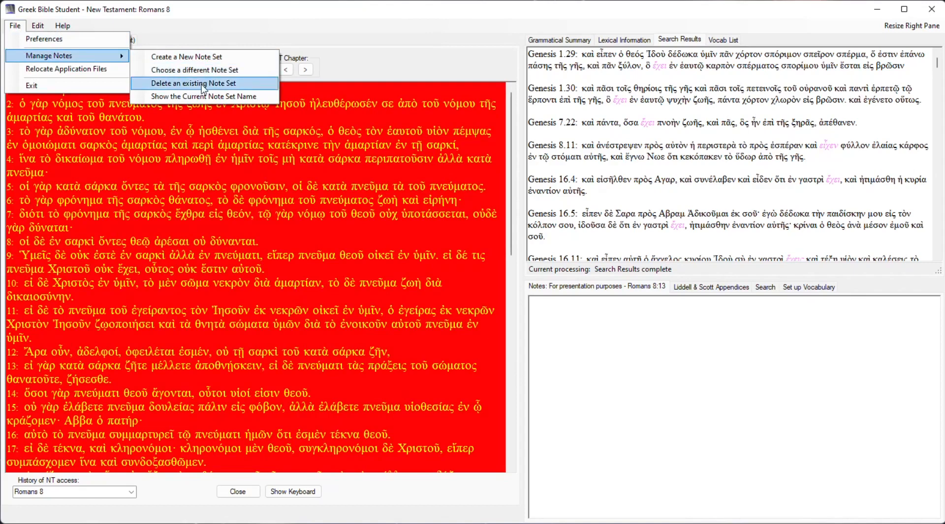
click(199, 70)
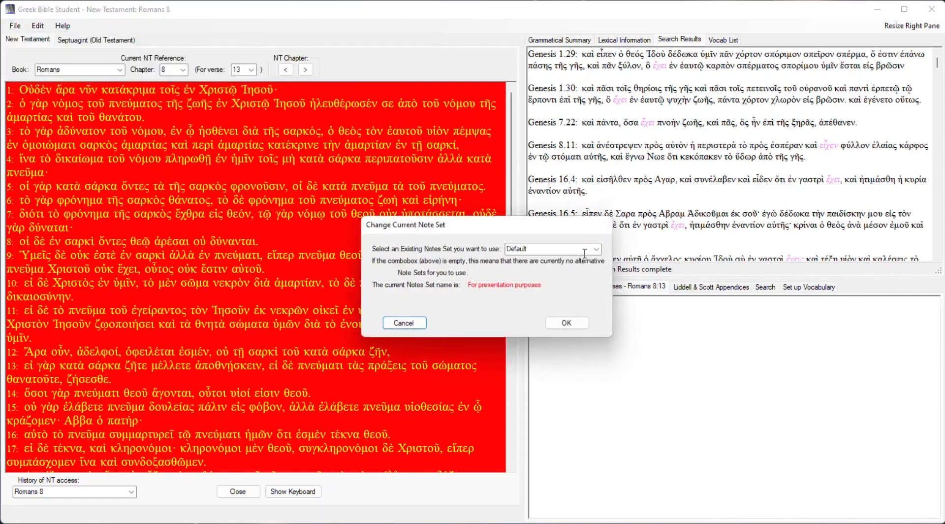
click(567, 324)
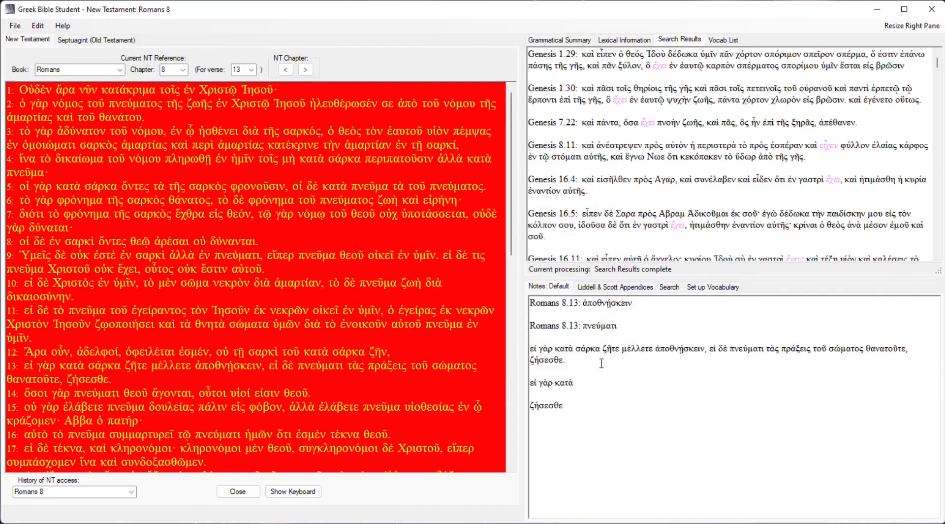
Switch the current note set from "Default" back to "For presentation purposes".
click(12, 27)
mouse_move(54, 58)
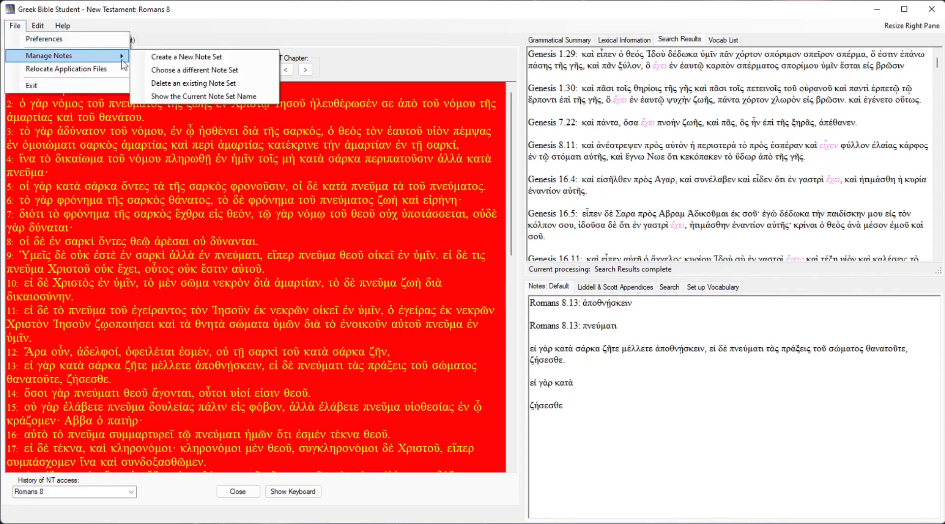
click(176, 72)
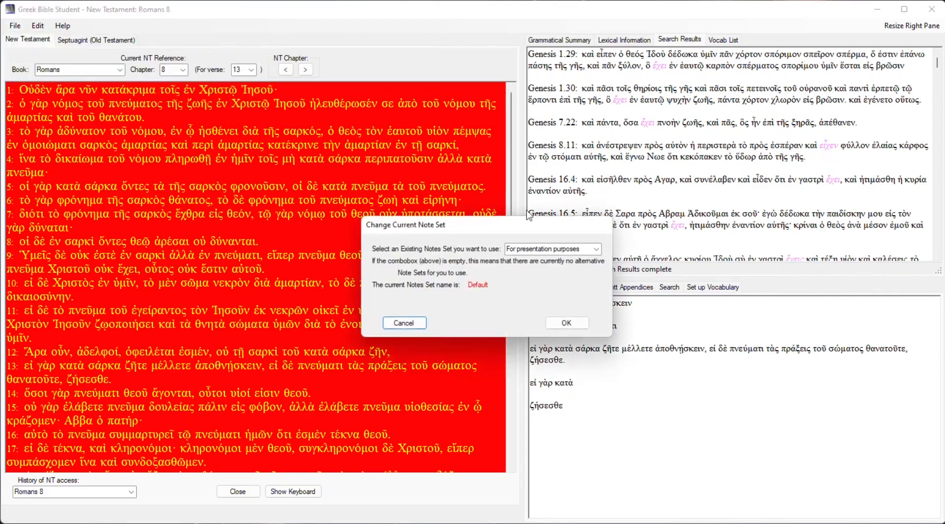
click(568, 324)
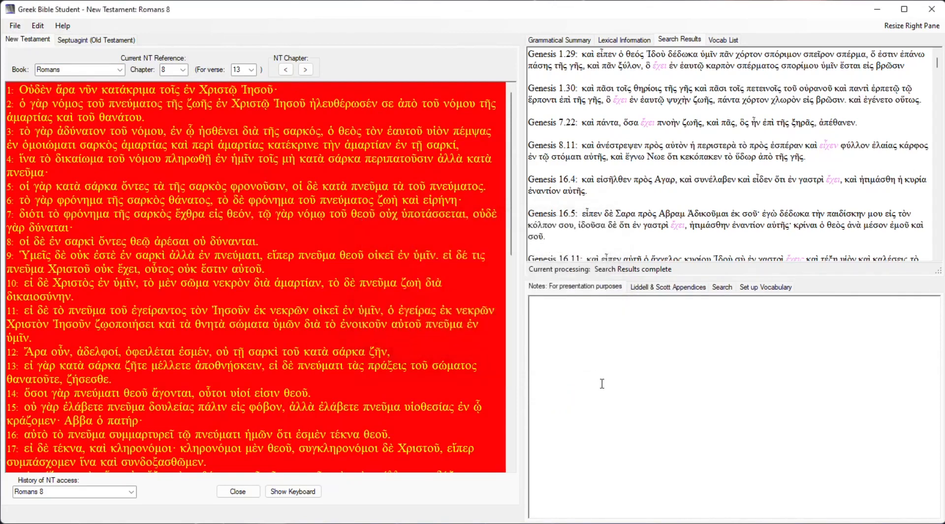
Delete the existing note set named "Dummy example".
click(21, 31)
mouse_move(30, 57)
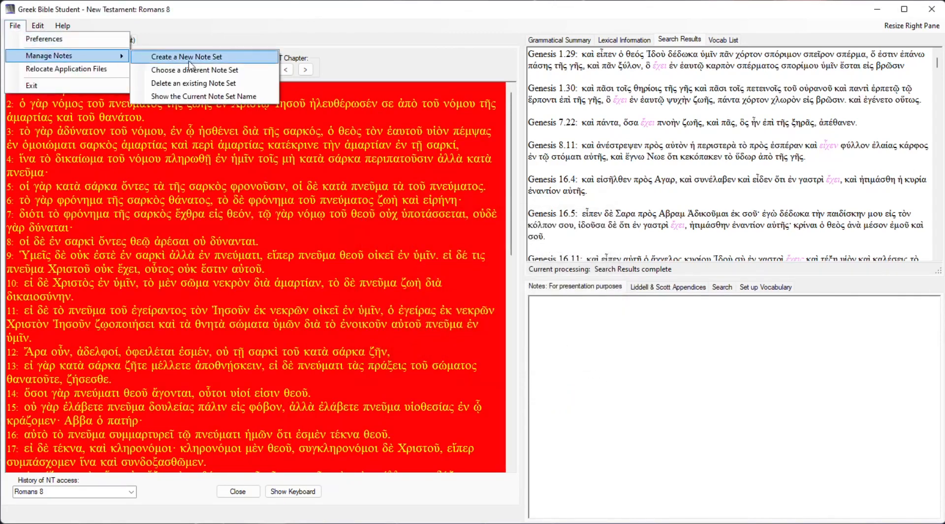
click(209, 85)
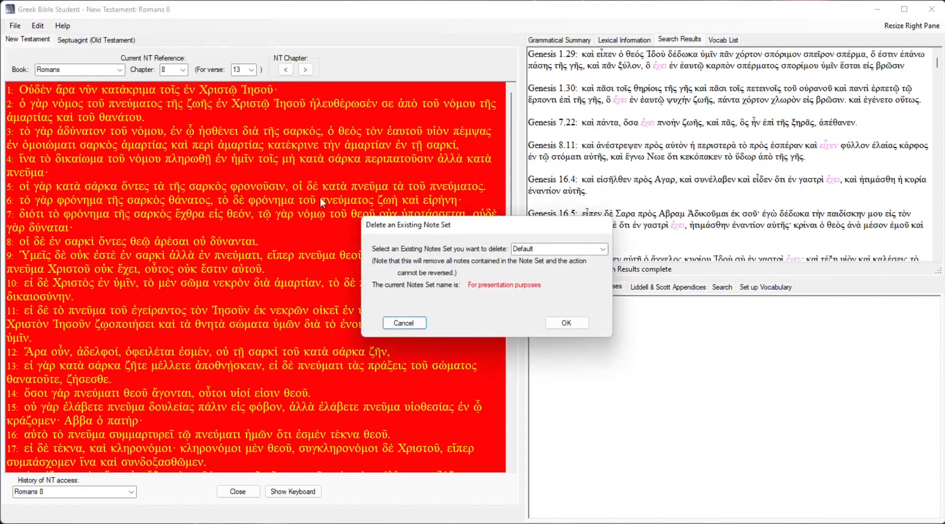
click(604, 250)
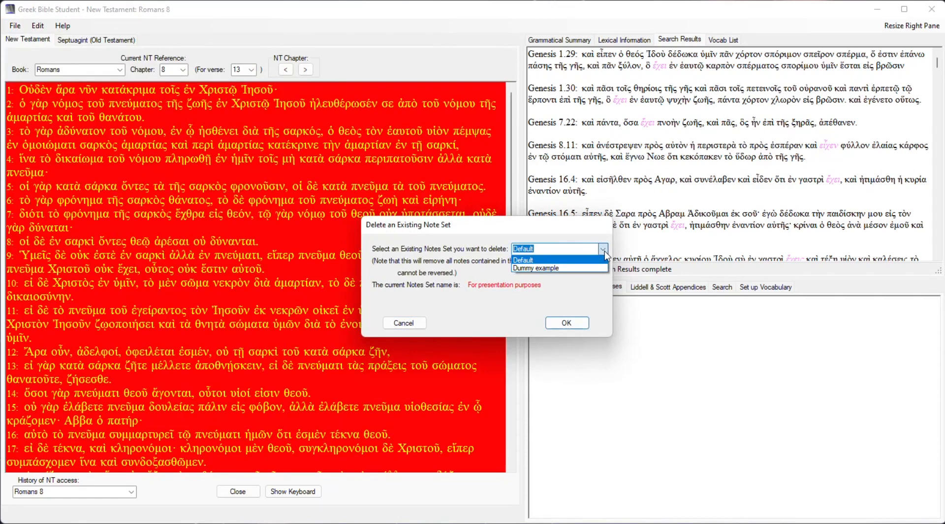
click(573, 268)
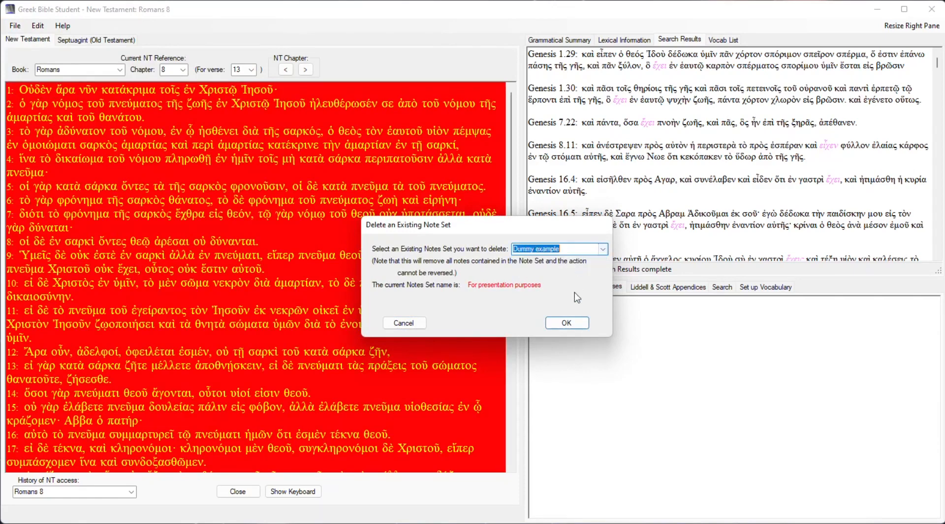
click(582, 325)
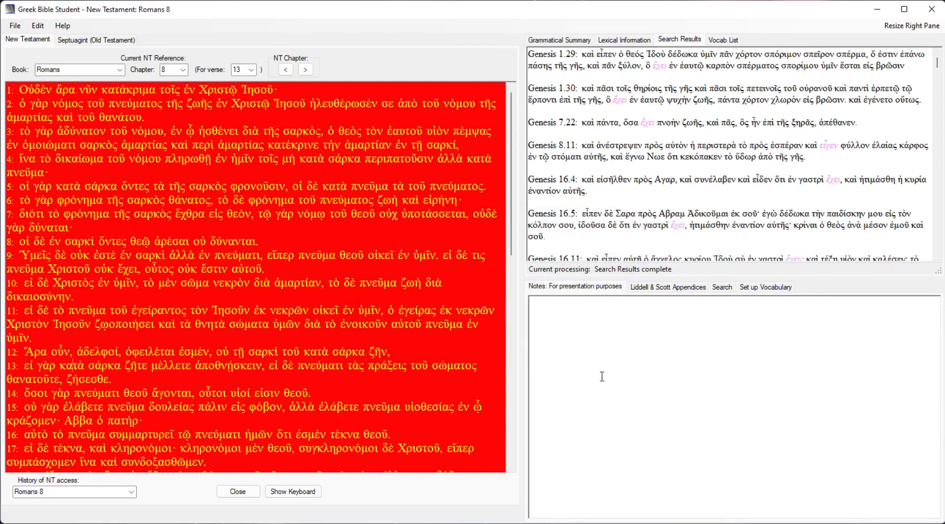
Show the name of the current note set and dismiss the message.
click(16, 27)
mouse_move(38, 57)
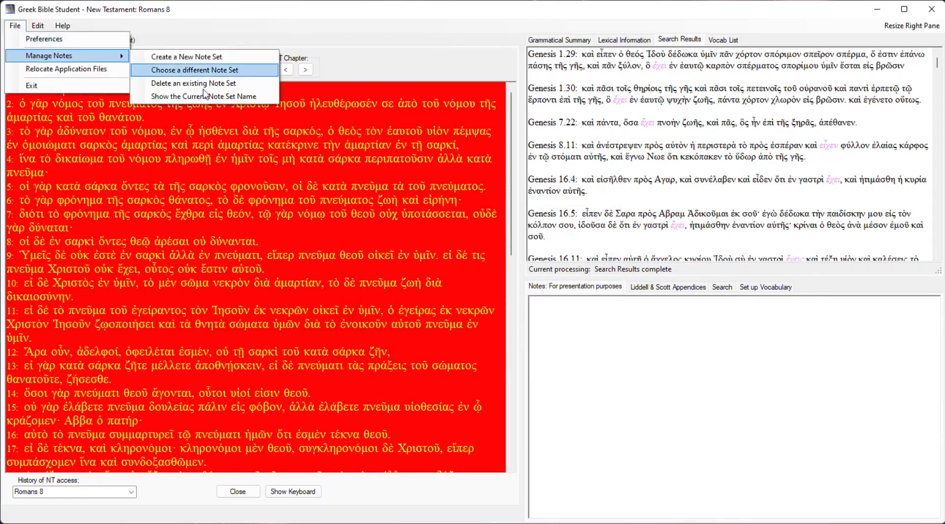
click(206, 96)
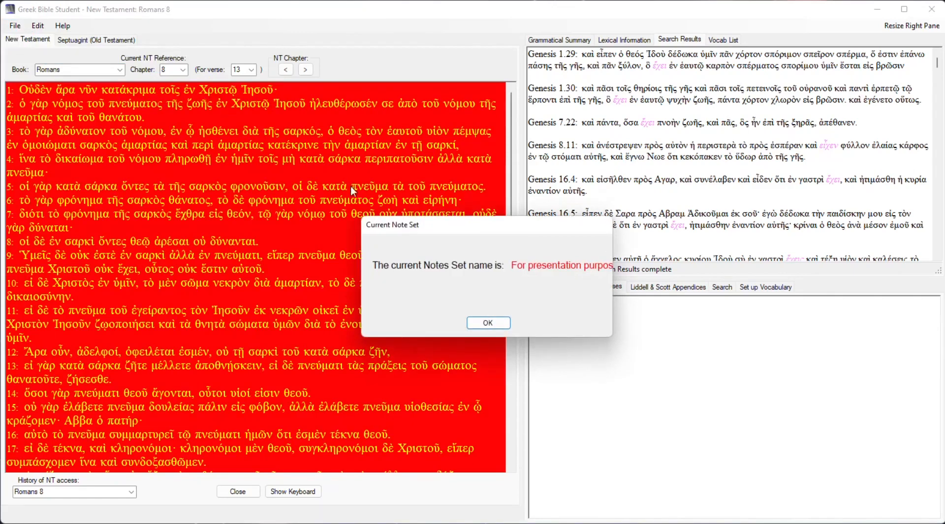
click(492, 323)
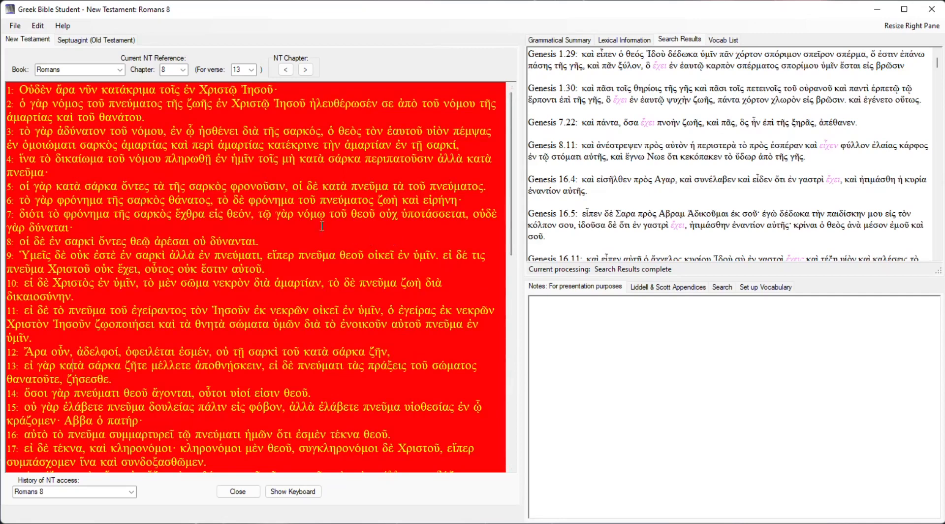
Change the current note set to "Default".
click(17, 26)
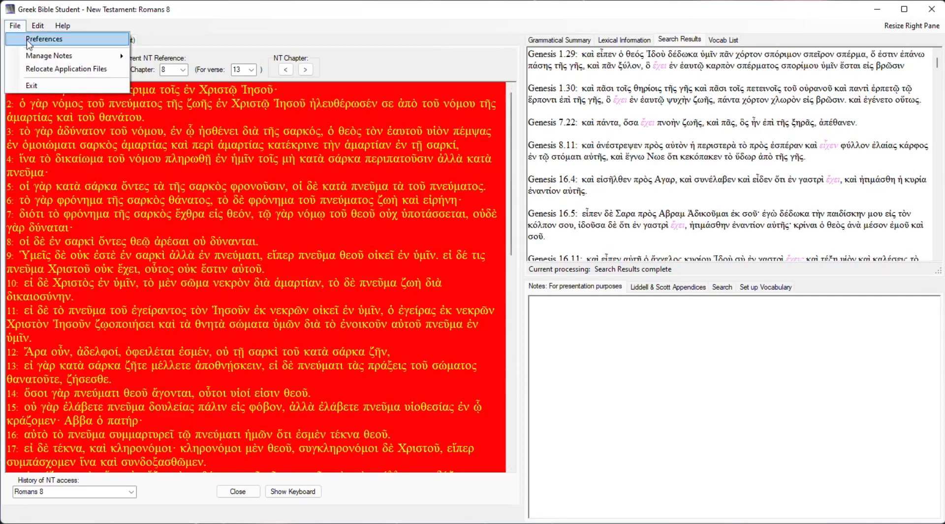
mouse_move(54, 56)
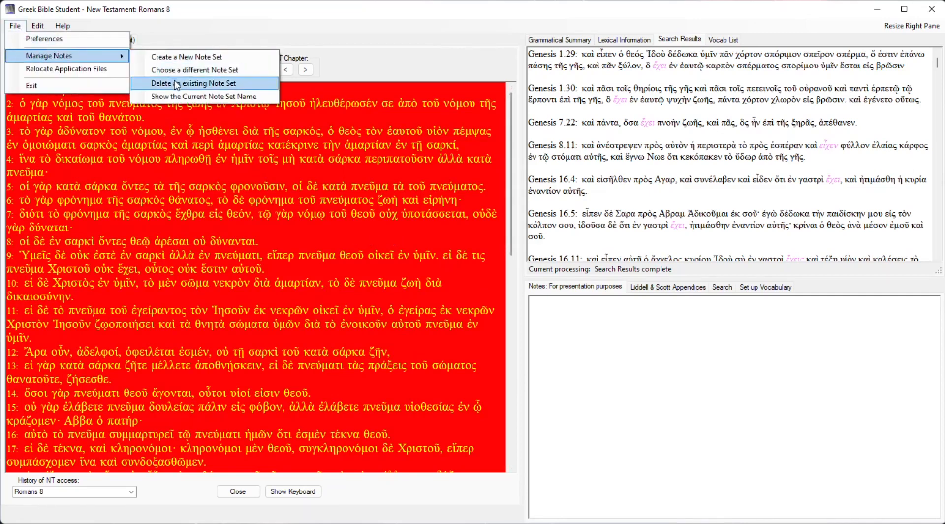
click(177, 71)
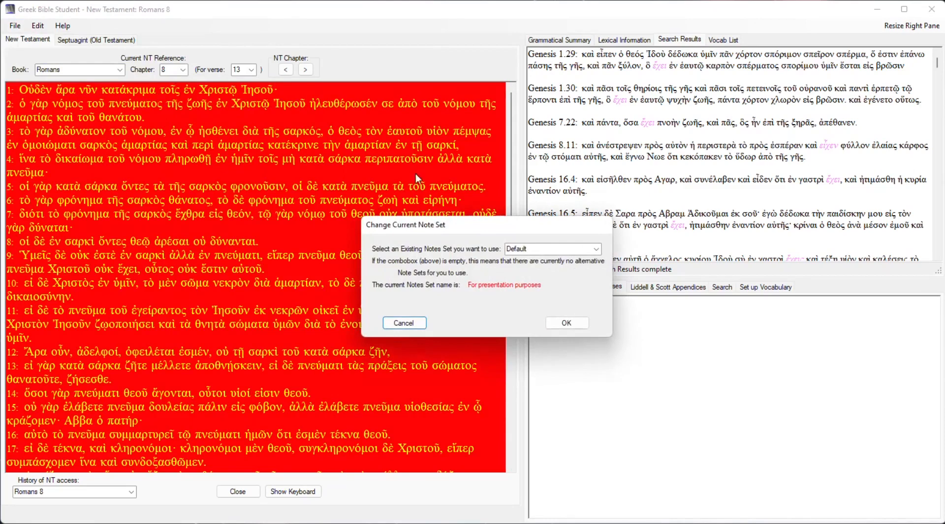
click(567, 323)
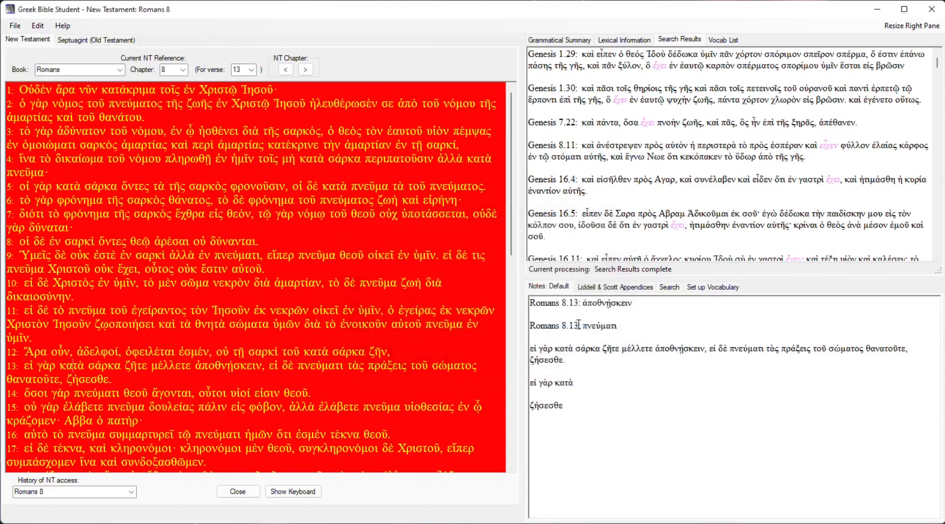
Delete the existing note set named "For presentation purposes".
click(15, 25)
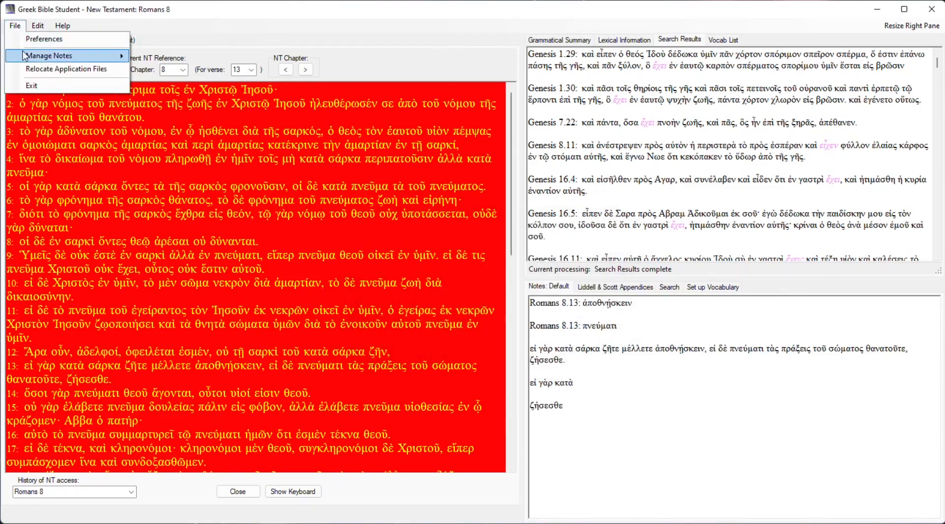
mouse_move(78, 58)
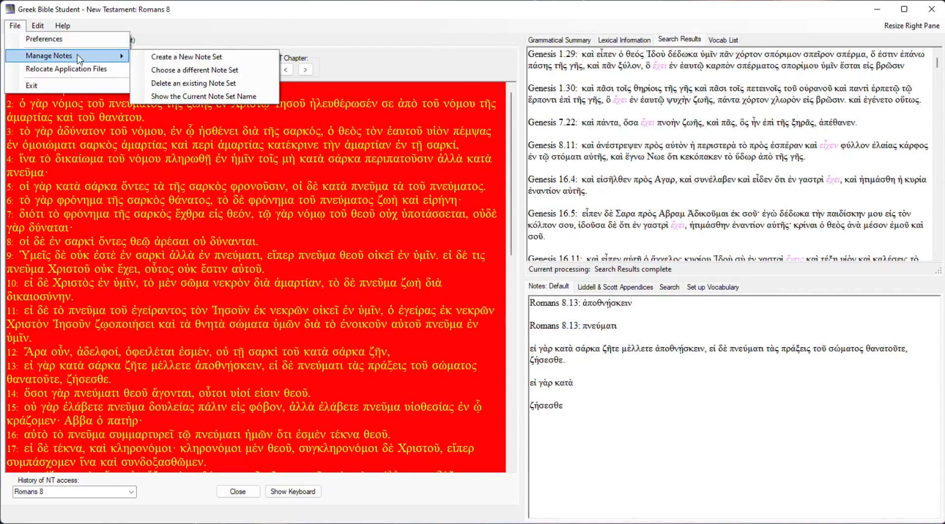
click(189, 83)
click(582, 327)
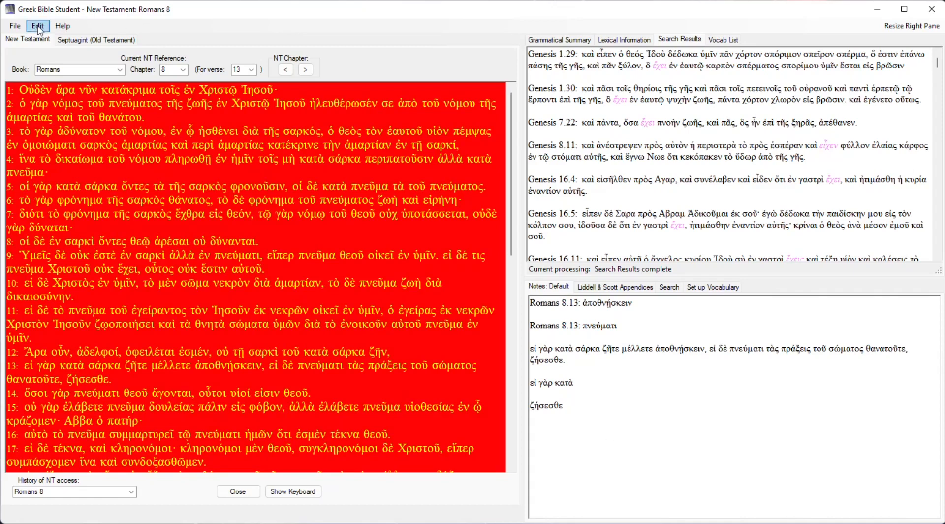
Open the option for relocating the application files and review its explanation and selected destination.
click(15, 26)
click(15, 27)
click(19, 27)
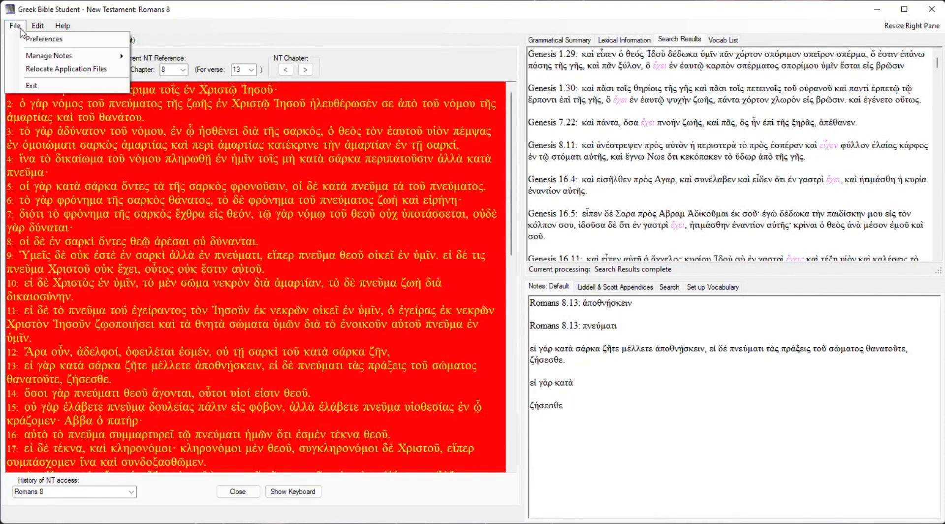
click(67, 70)
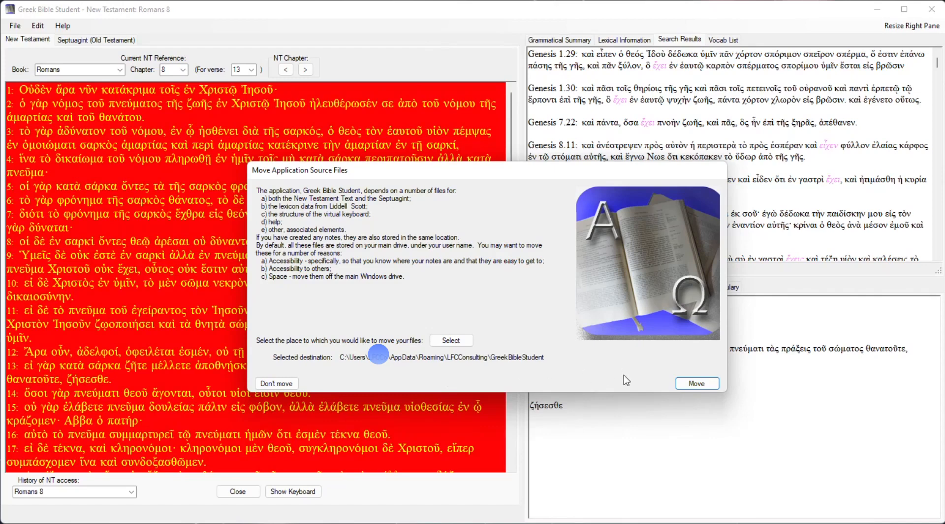
Select F:\Test\GreekBibleStudent as the destination for the application files, and close the dialog without moving them.
click(453, 340)
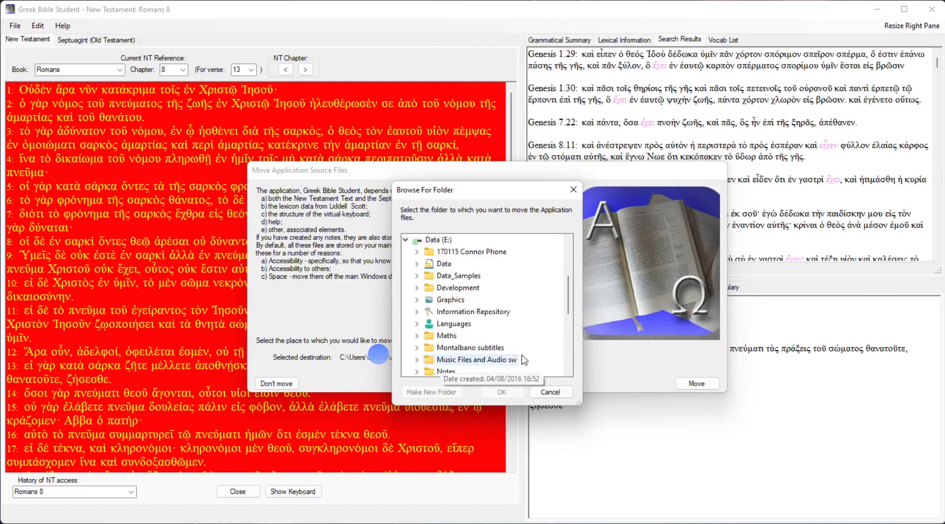
scroll(566, 344, down, 3)
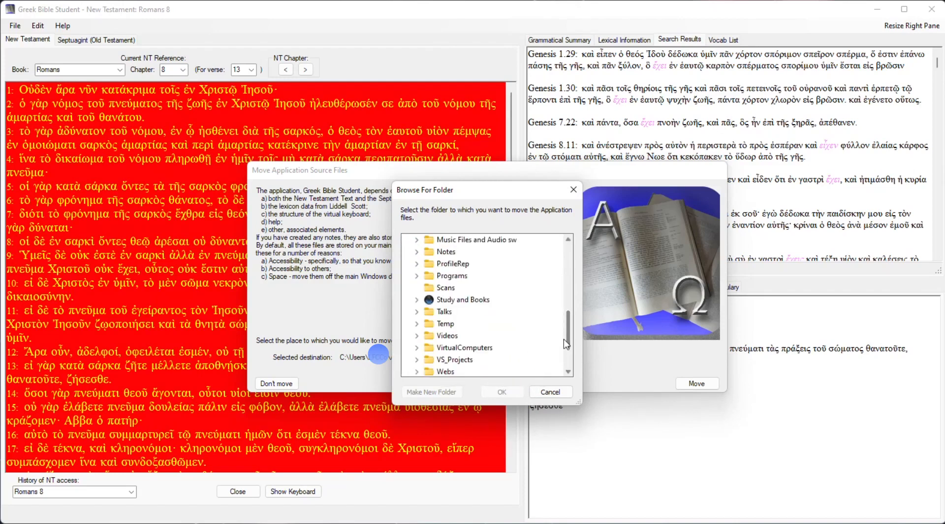
drag(569, 347, 569, 247)
click(406, 347)
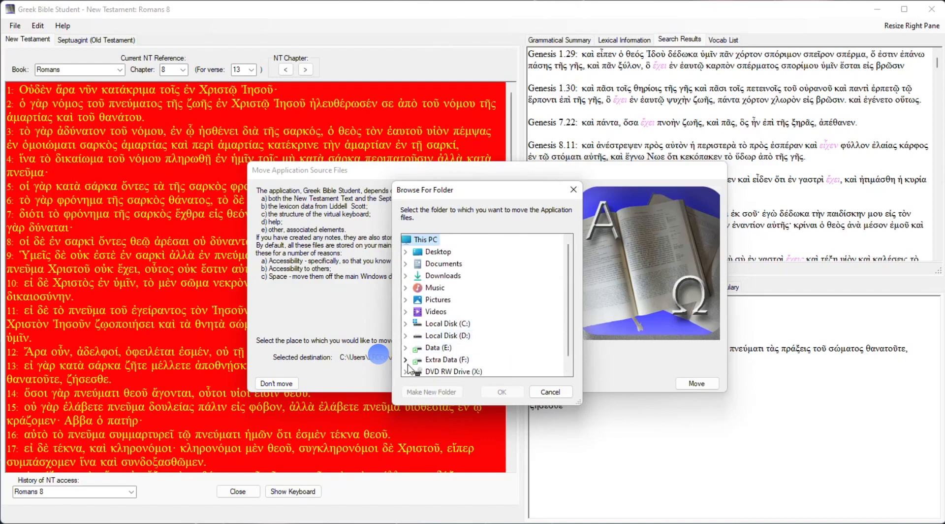
click(405, 360)
click(570, 335)
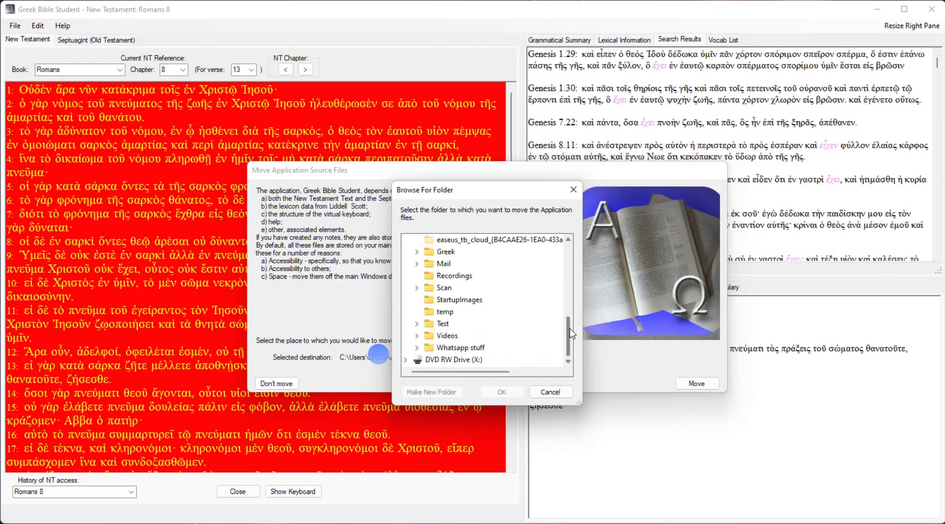
click(416, 324)
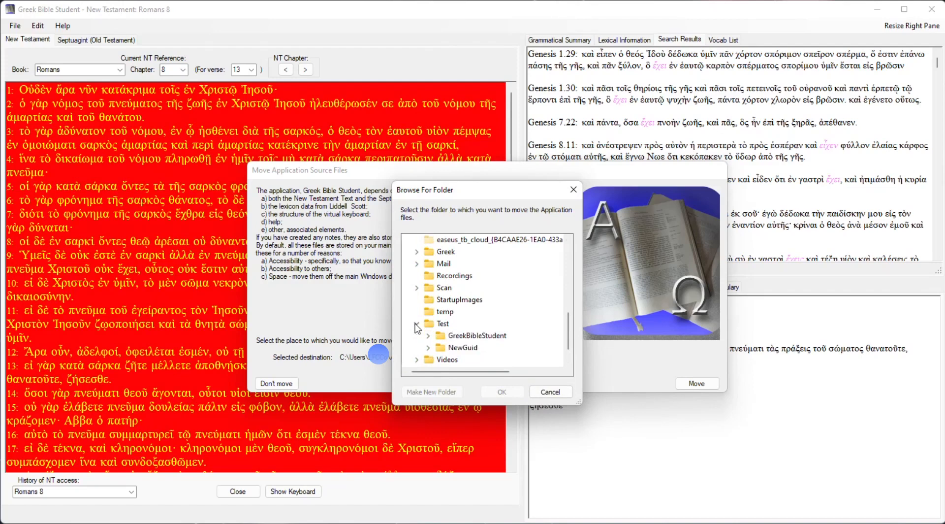
double_click(463, 337)
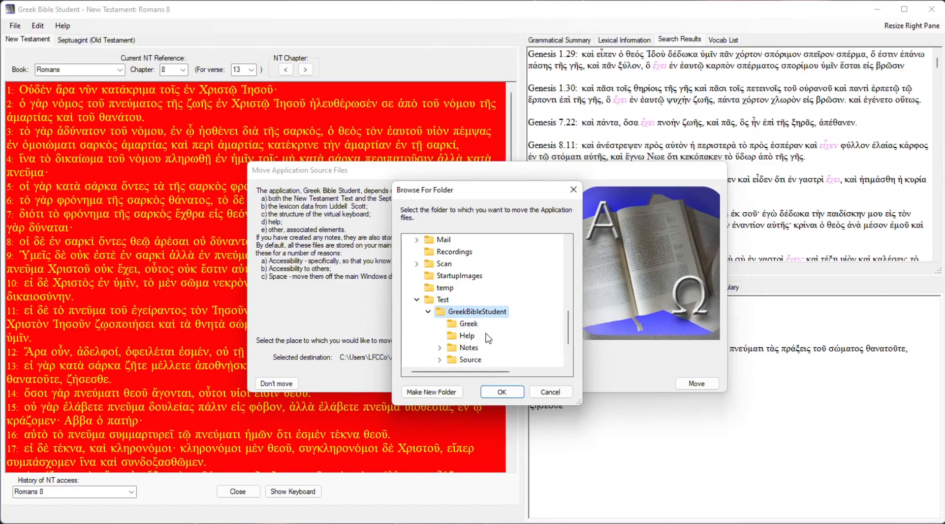
click(505, 389)
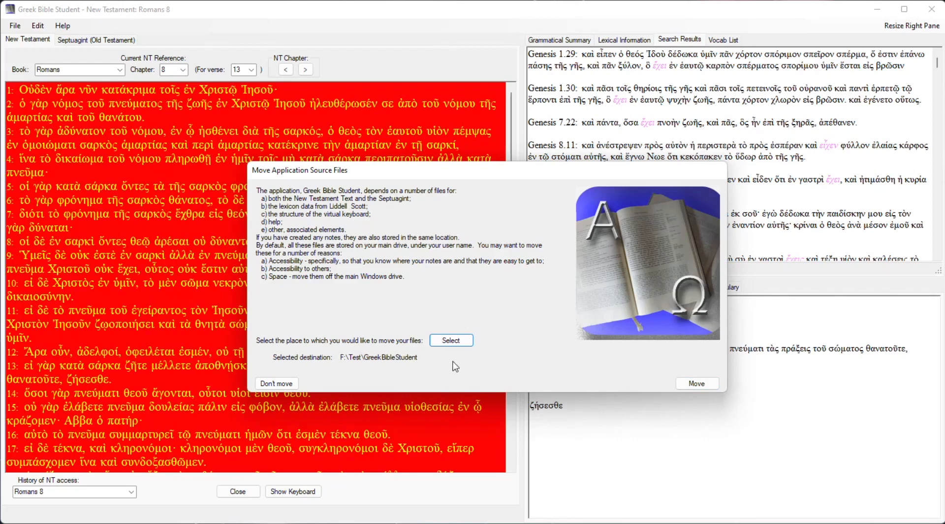
click(283, 383)
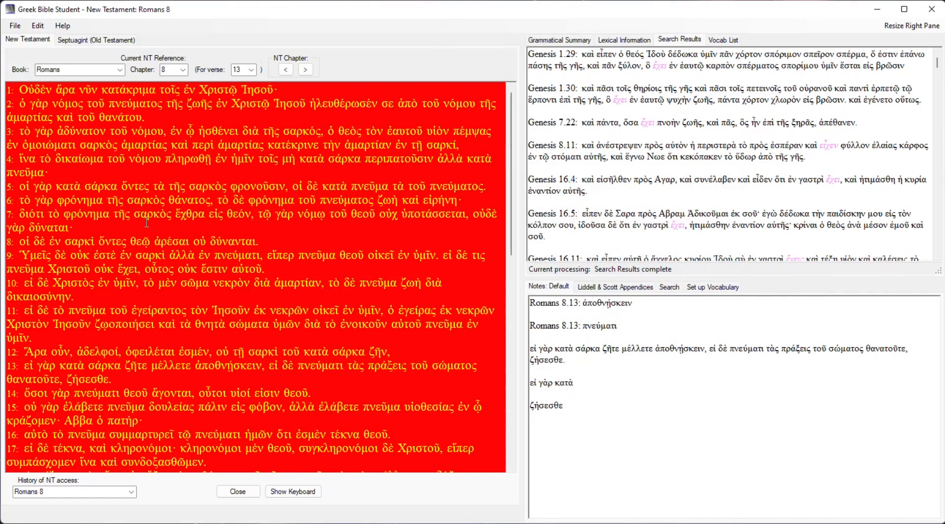
click(15, 27)
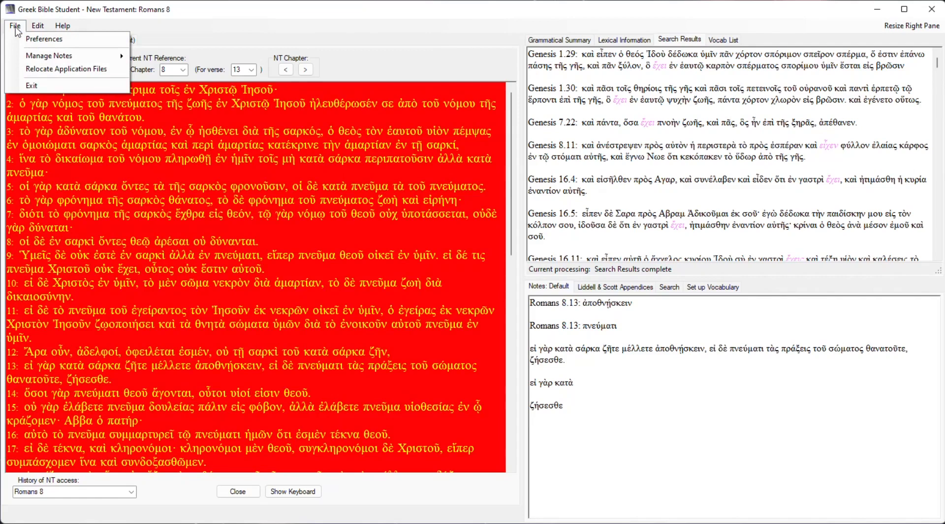
click(16, 27)
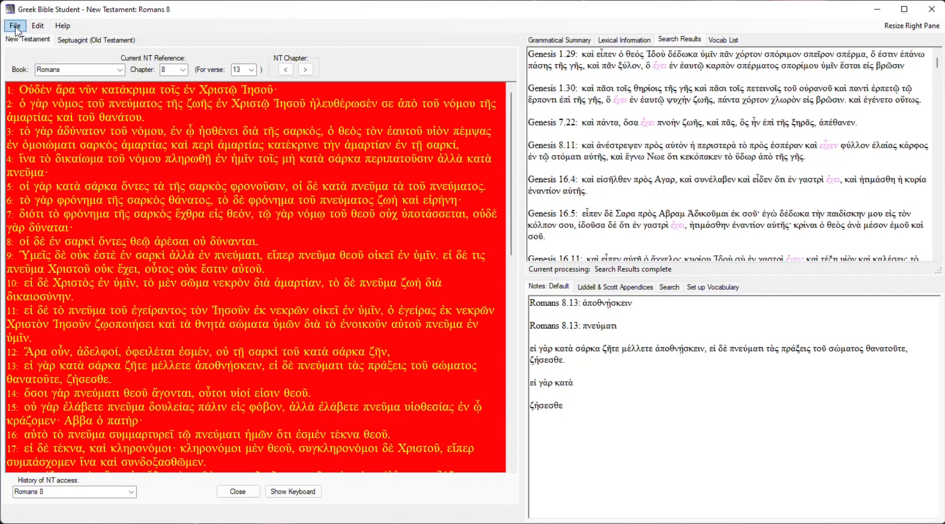
Review the available editing commands for Bible text, analysis handling, search and results, and vocabulary lists without running any.
click(16, 27)
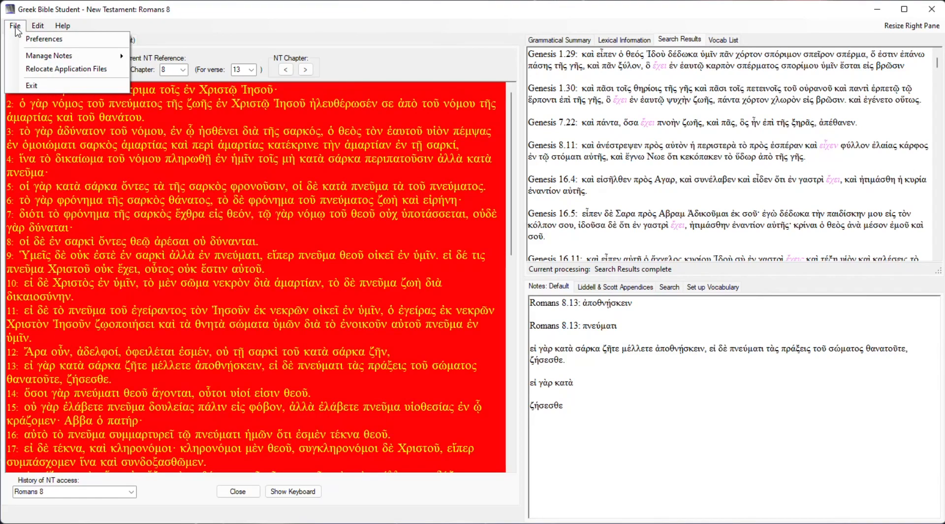
mouse_move(39, 29)
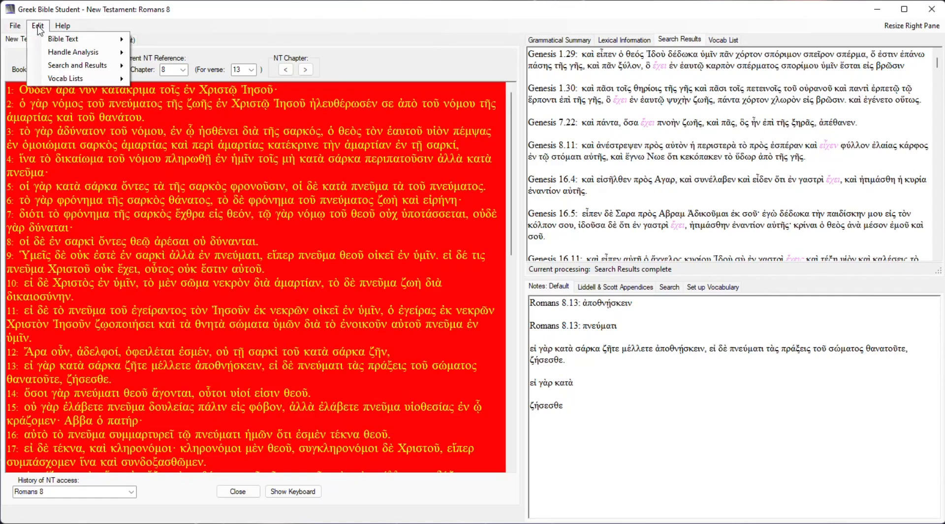
mouse_move(61, 42)
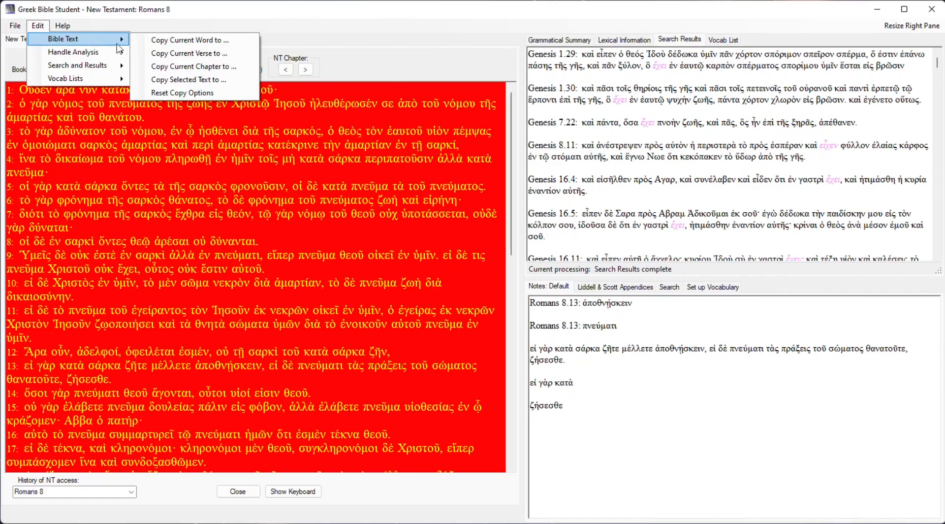
mouse_move(86, 51)
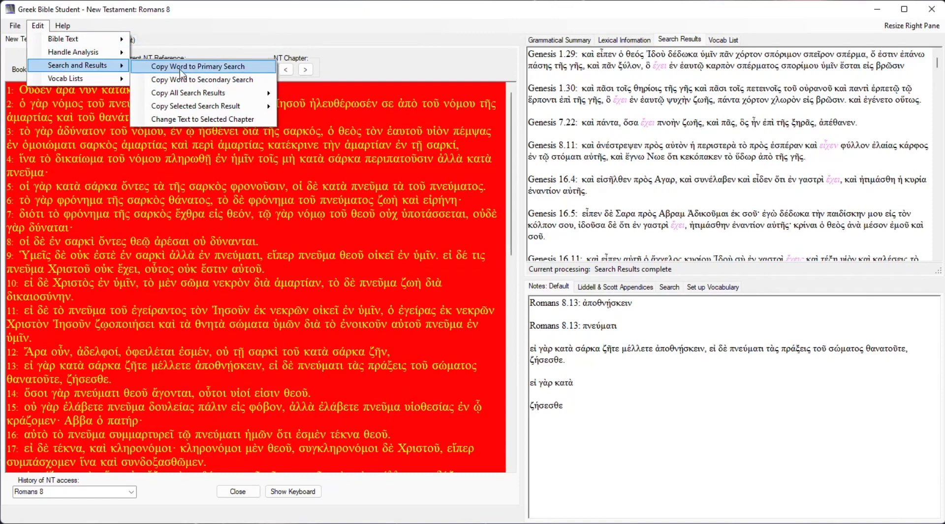
mouse_move(212, 108)
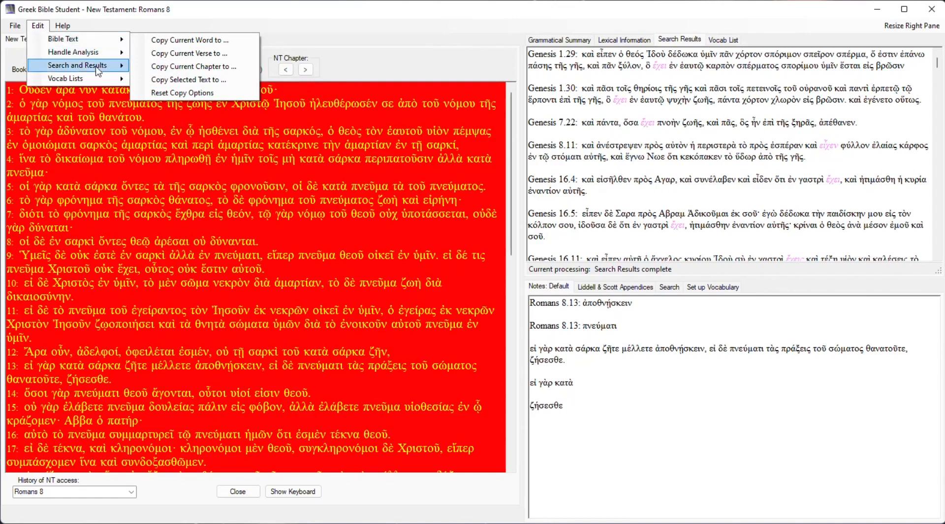
mouse_move(96, 81)
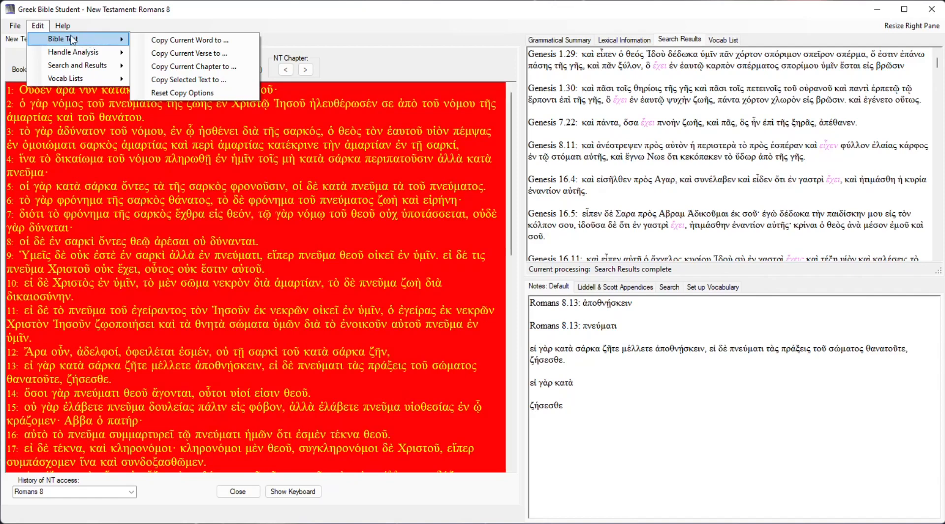
mouse_move(74, 78)
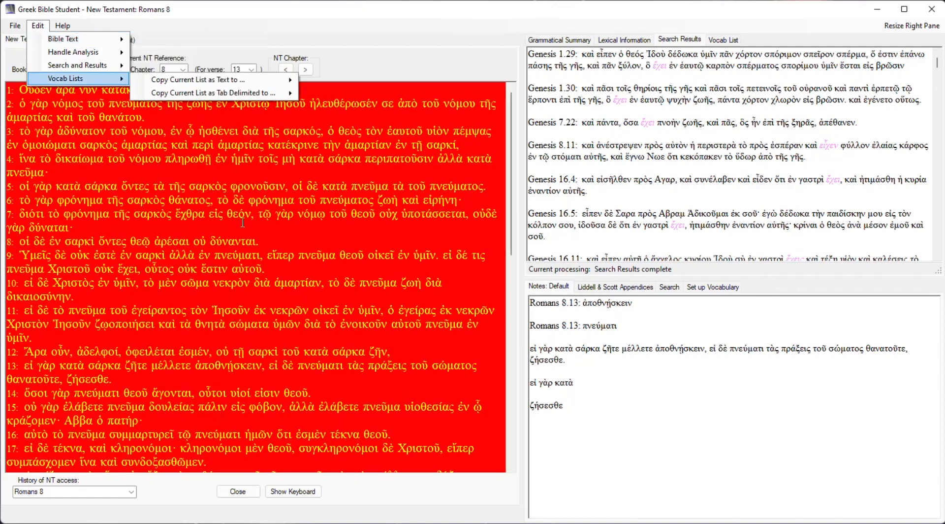
click(229, 24)
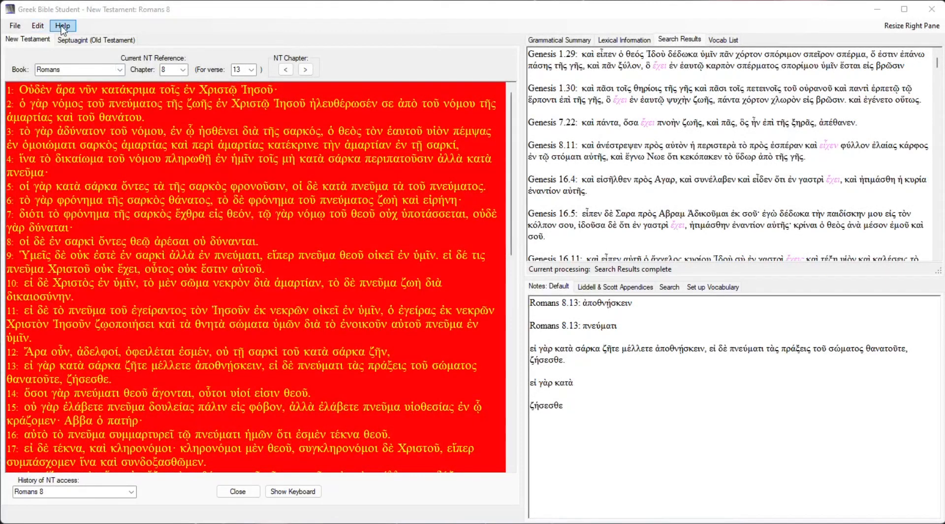
Consult section 6.5 Secondary Search Criteria in the Greek Bible Student help, read through to section 15, and close the help.
click(62, 28)
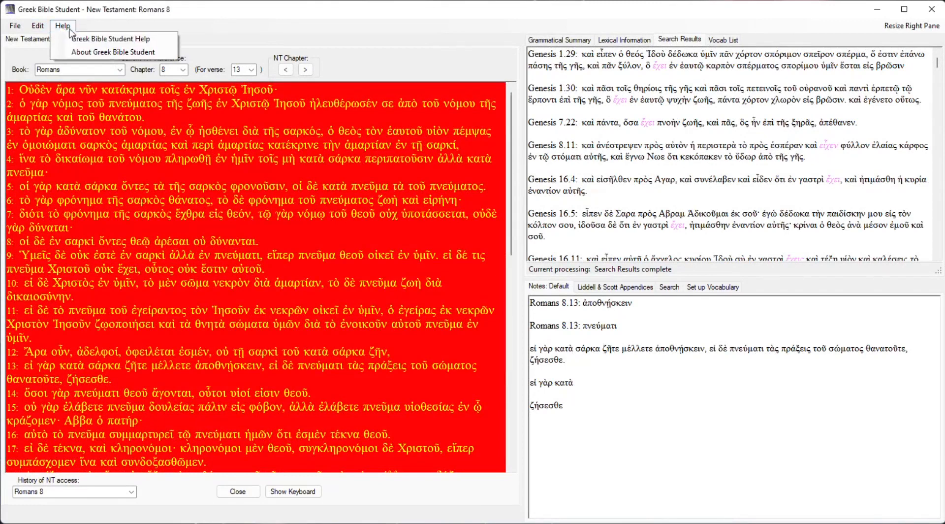
click(102, 40)
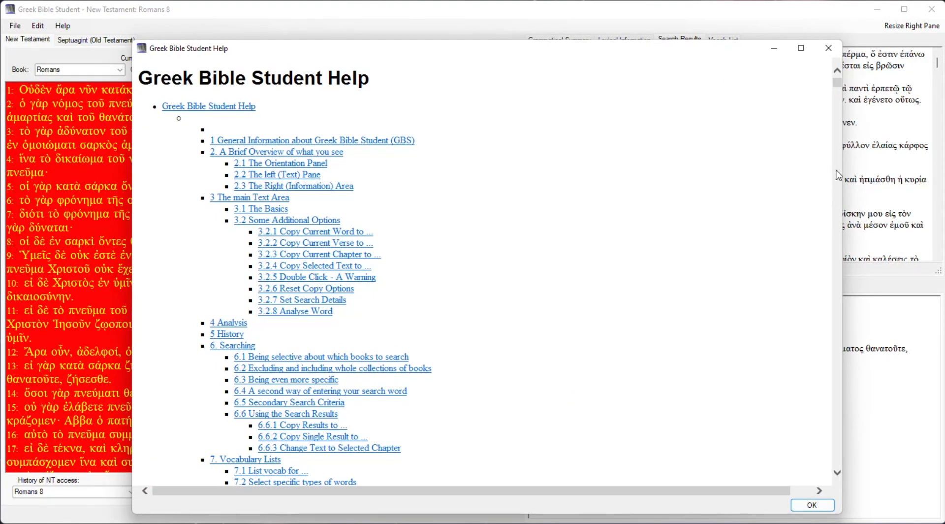
drag(841, 86, 821, 109)
click(320, 403)
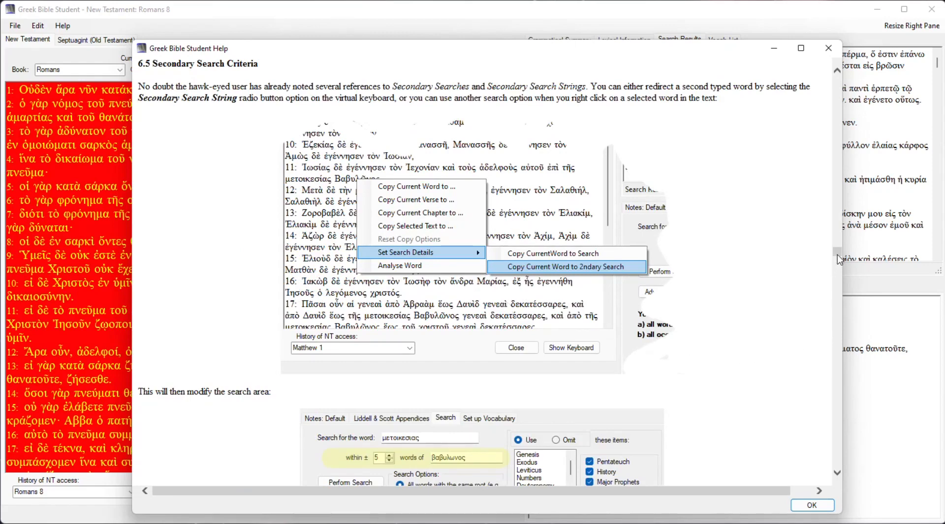
drag(838, 253, 840, 472)
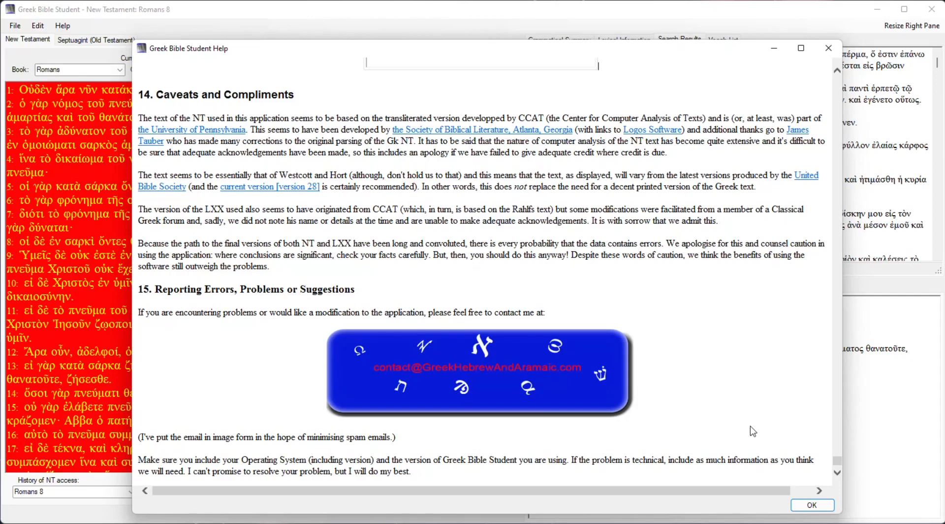
click(809, 506)
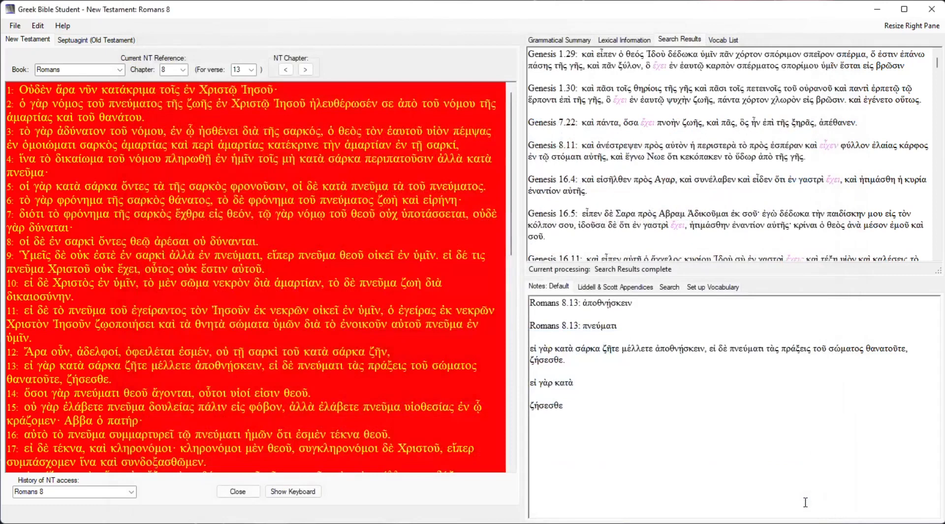
View the version and copyright information about Greek Bible Student, and close it.
click(61, 29)
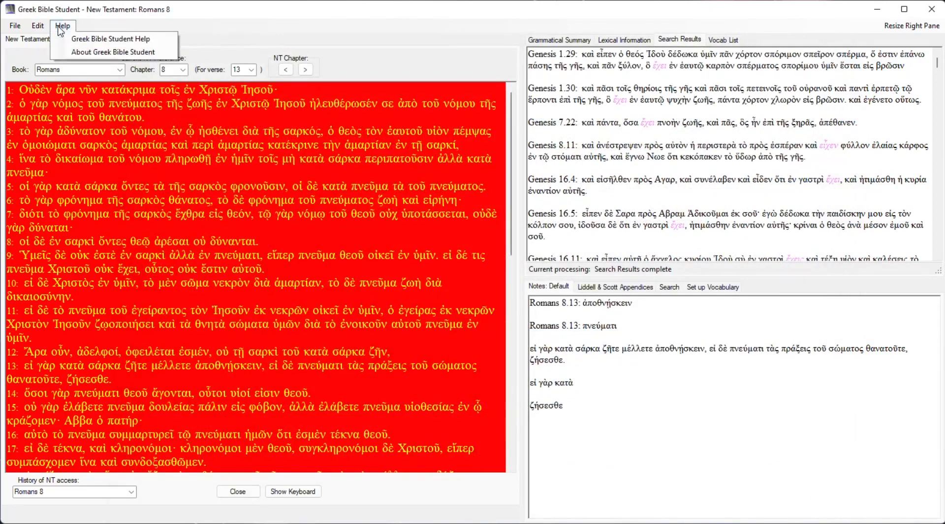
click(125, 56)
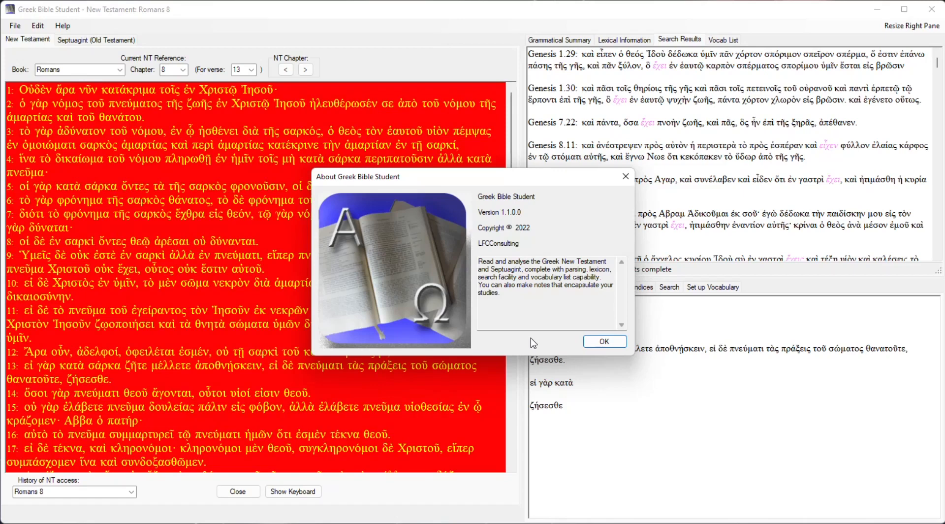
click(605, 341)
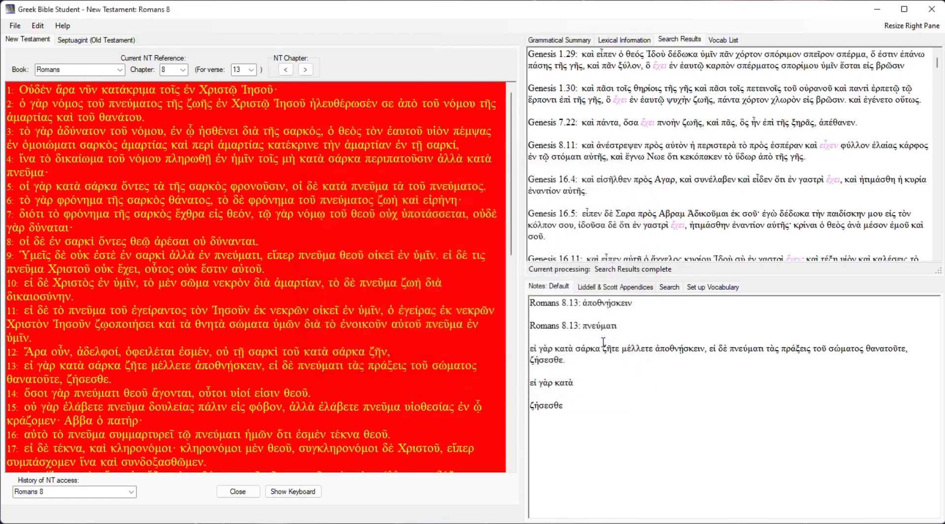